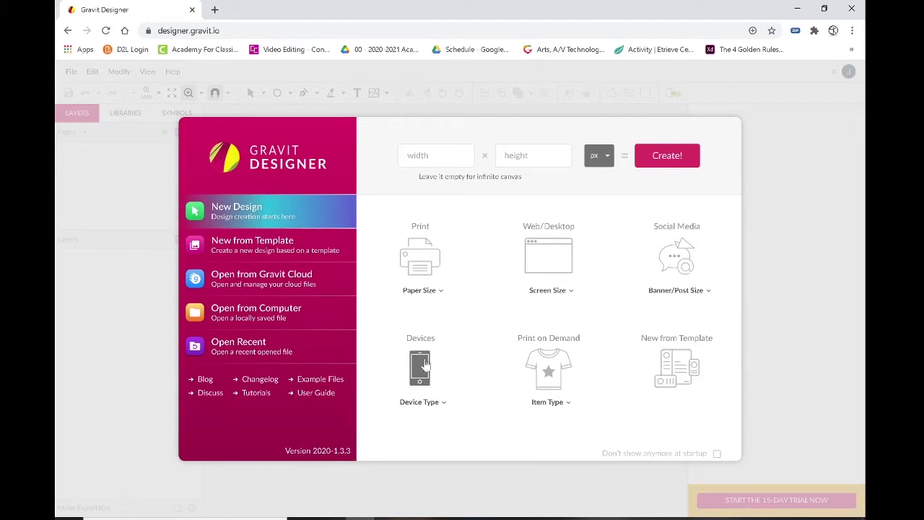
Create a new web/desktop design with the Website - Medium (1366x768 px) screen size
click(569, 292)
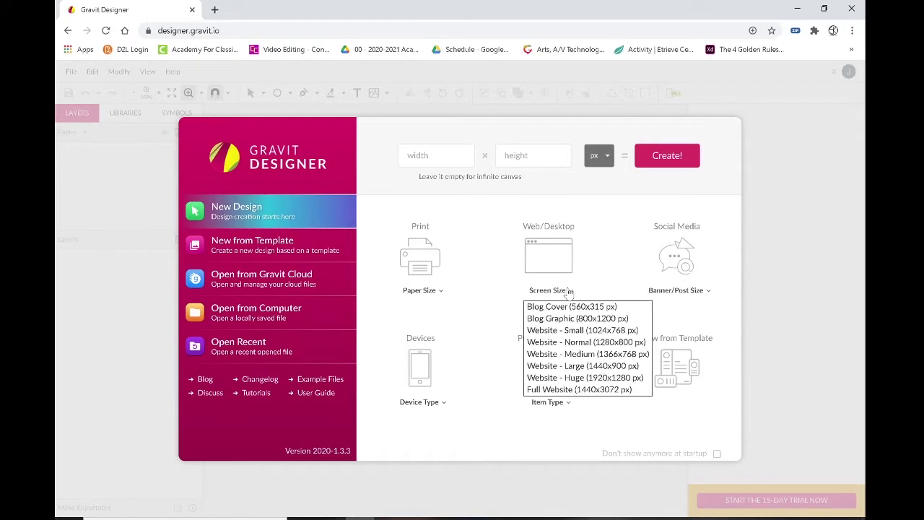
click(551, 357)
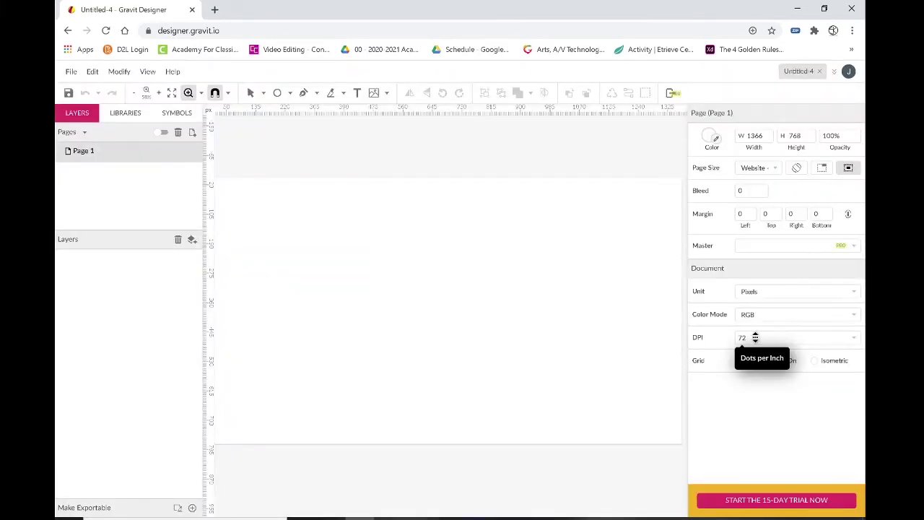
click(857, 341)
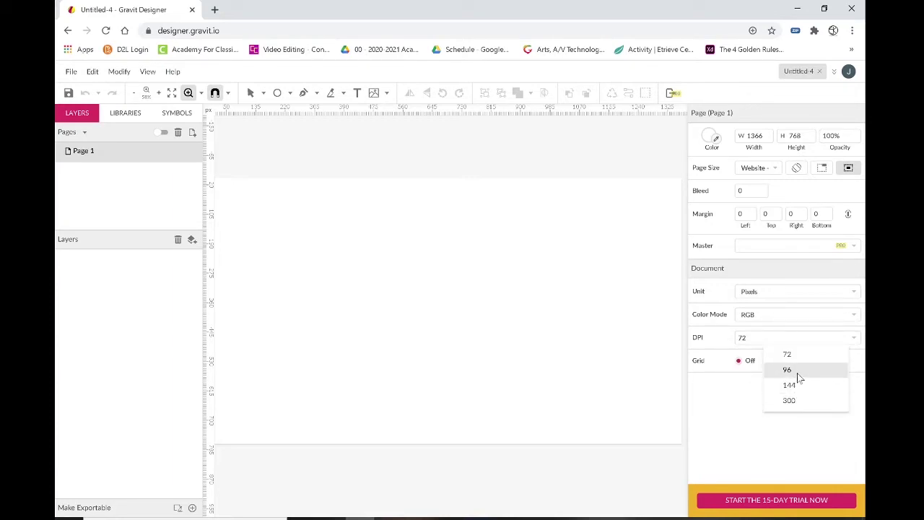
click(739, 425)
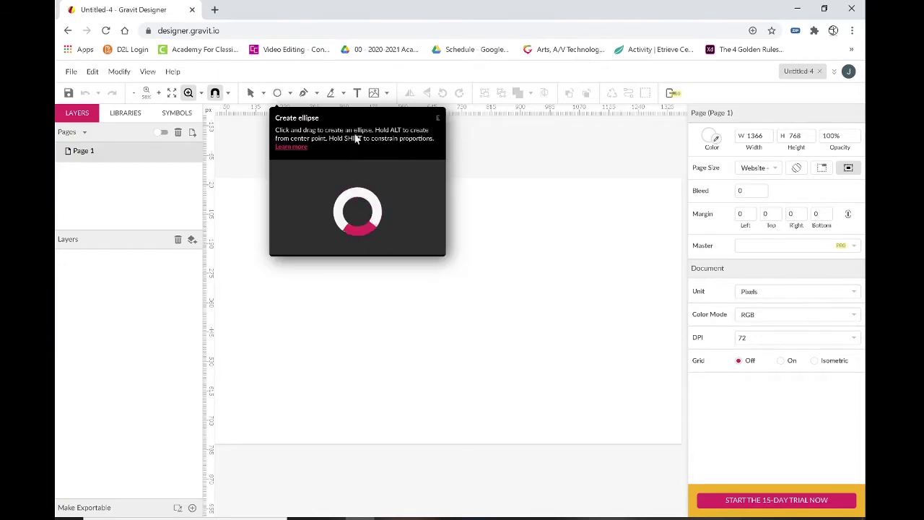
Draw a square about 144 px wide near the page's upper-left corner
click(278, 94)
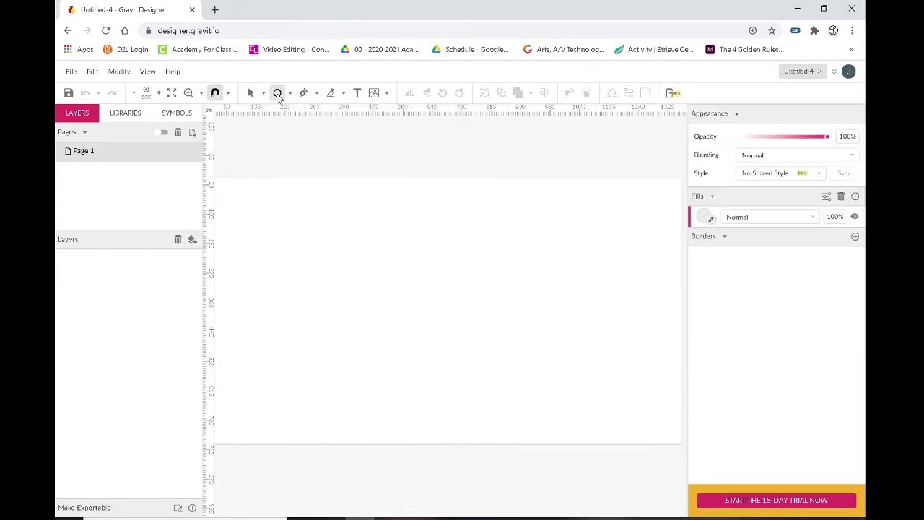
click(290, 94)
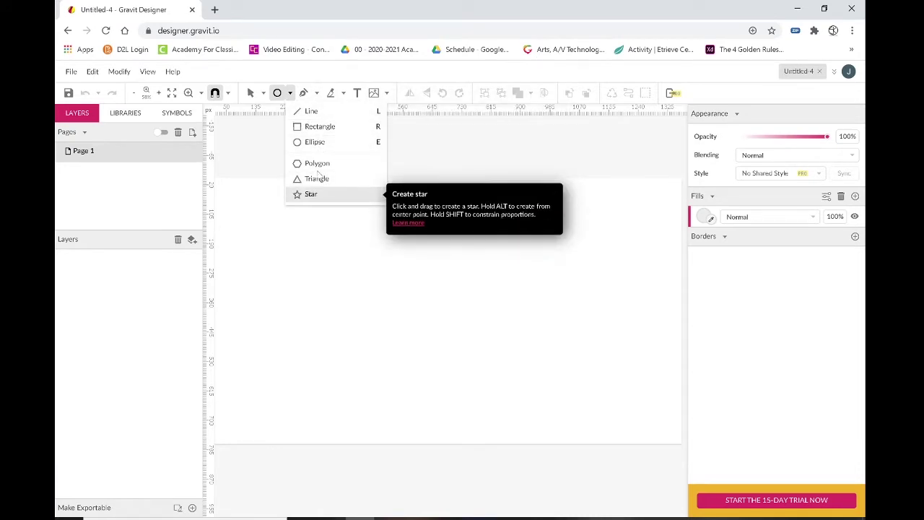
click(314, 129)
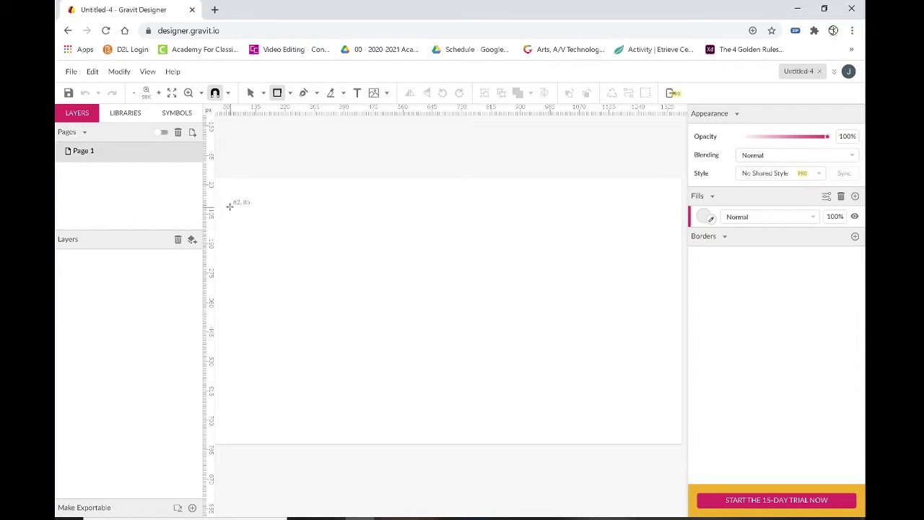
mouse_move(272, 231)
mouse_down()
mouse_move(340, 280)
mouse_move(388, 257)
mouse_move(268, 248)
mouse_move(350, 274)
mouse_move(252, 260)
mouse_move(296, 255)
mouse_move(281, 241)
mouse_move(299, 258)
mouse_move(274, 238)
mouse_move(287, 252)
mouse_move(281, 244)
mouse_up()
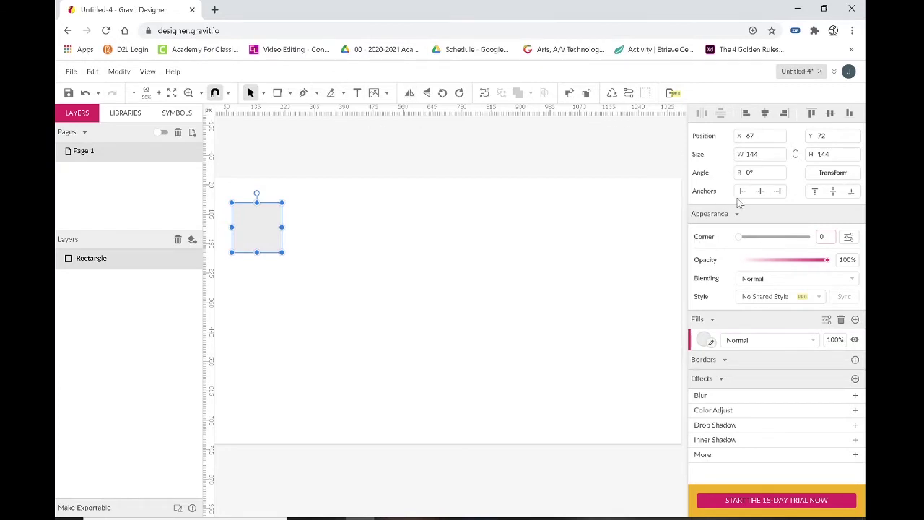
Change the square's solid fill to muted teal #83B5B5
click(707, 341)
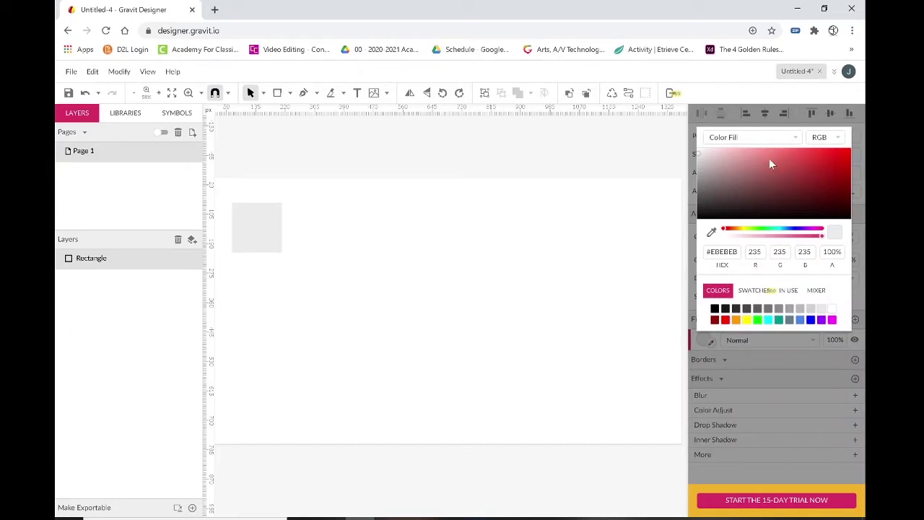
mouse_move(739, 169)
mouse_down()
mouse_move(763, 165)
mouse_move(760, 174)
mouse_up()
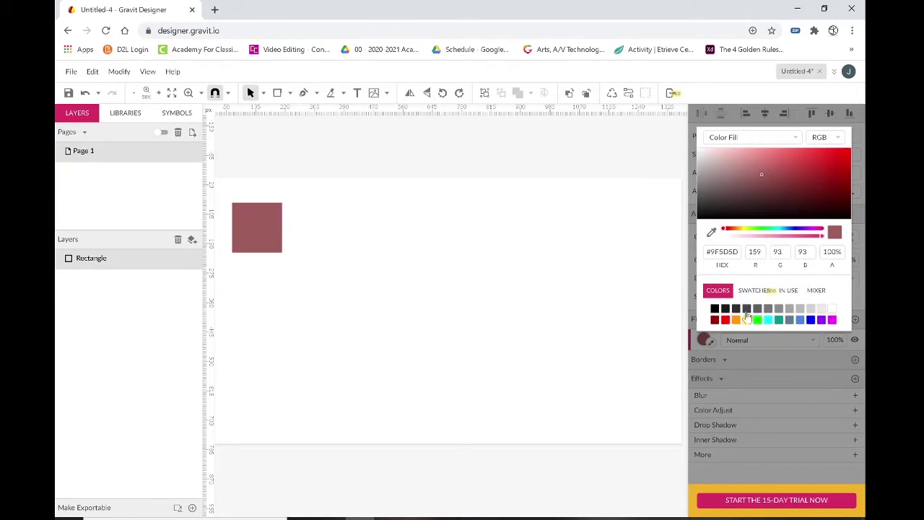
click(794, 140)
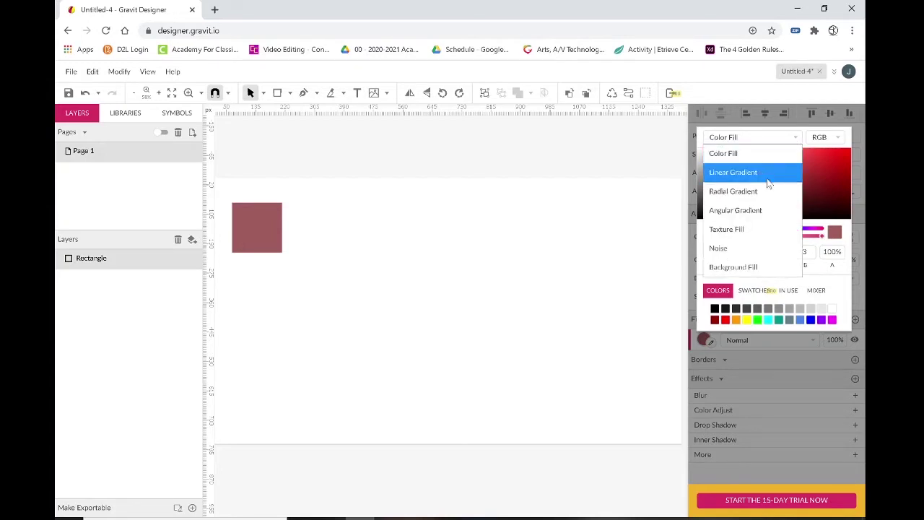
click(824, 183)
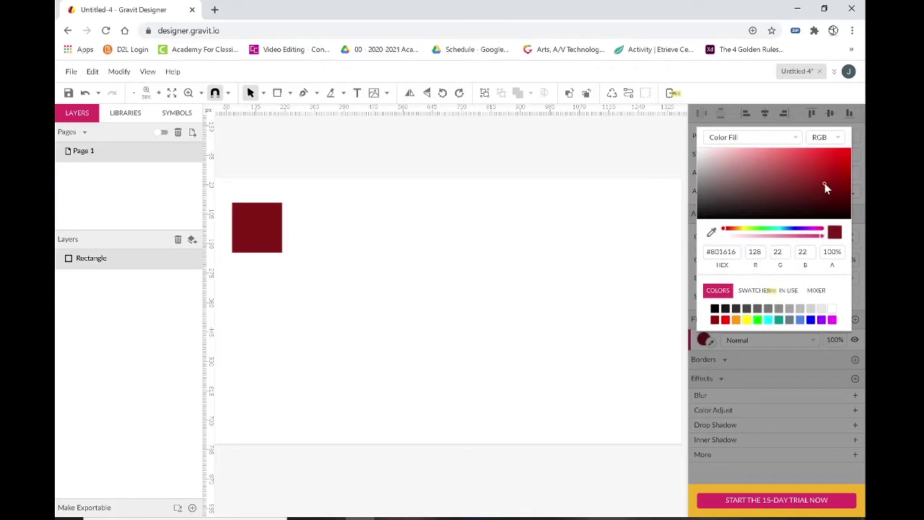
mouse_move(825, 183)
mouse_down()
mouse_move(775, 184)
mouse_move(758, 171)
mouse_up()
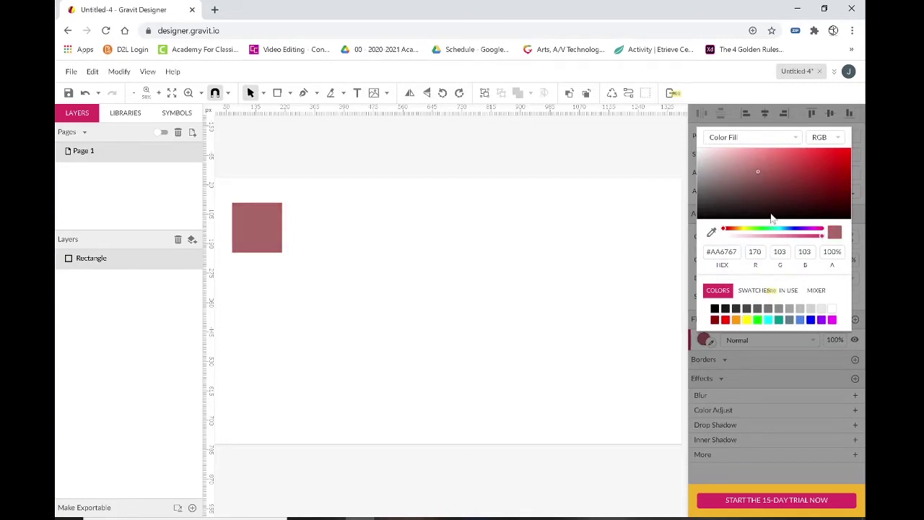
click(767, 319)
drag(757, 174, 739, 169)
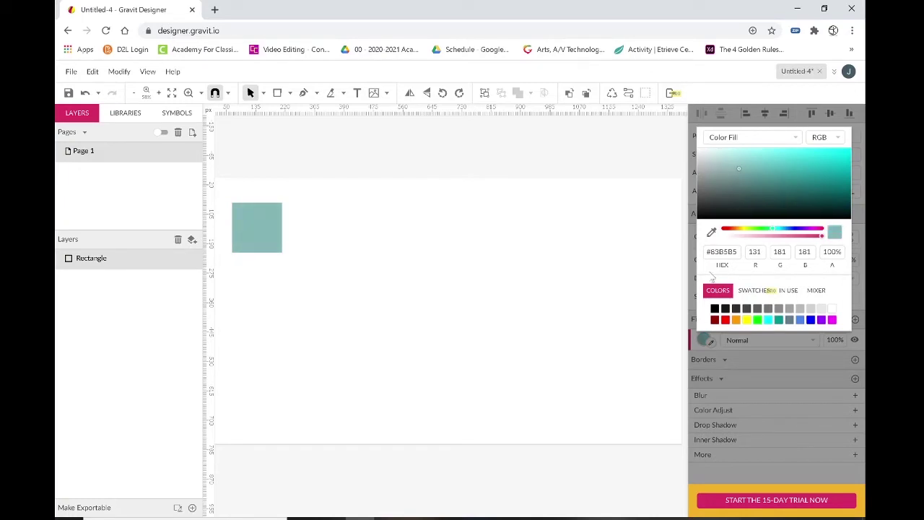
click(602, 267)
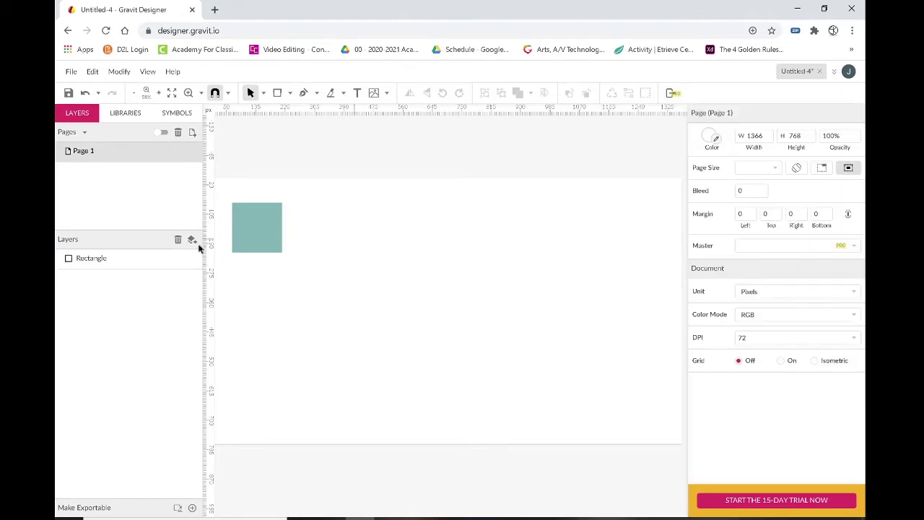
Select the teal square and draw a matching circle about 144 px in diameter below it with the Ellipse tool
click(262, 225)
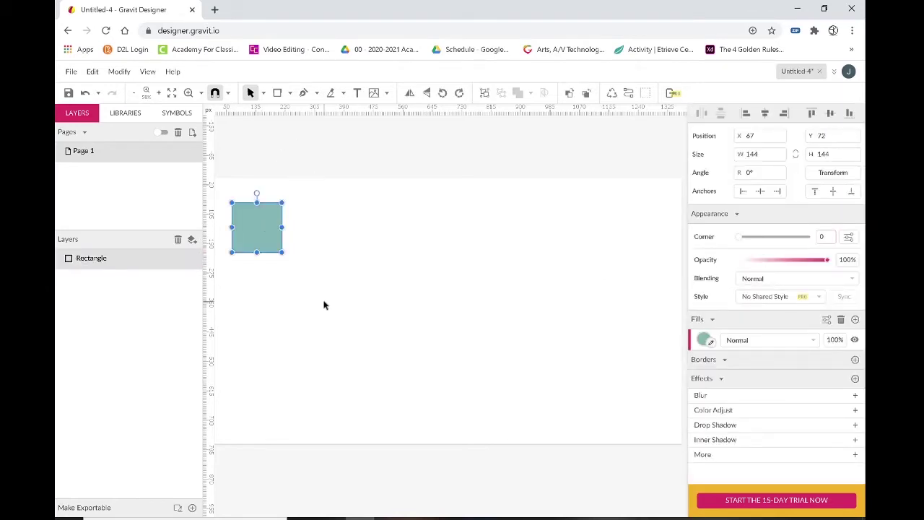
click(324, 241)
click(260, 205)
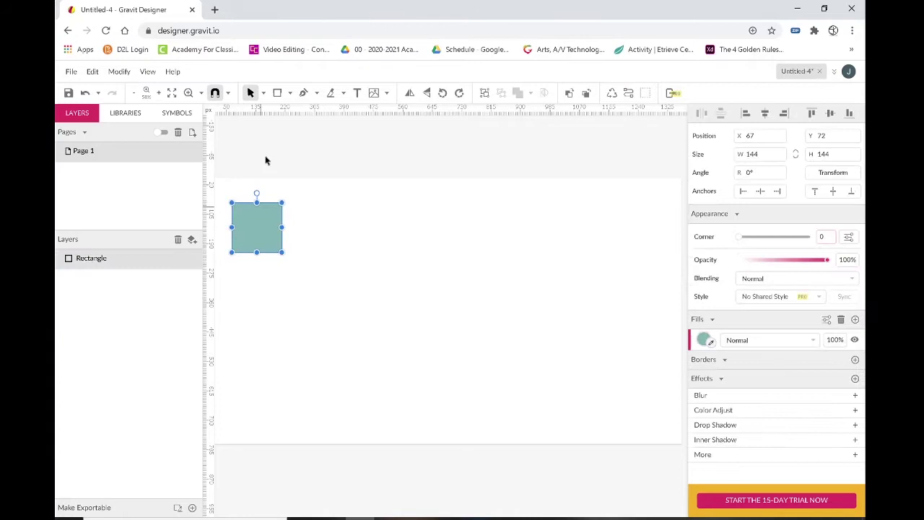
click(290, 94)
click(289, 94)
click(290, 94)
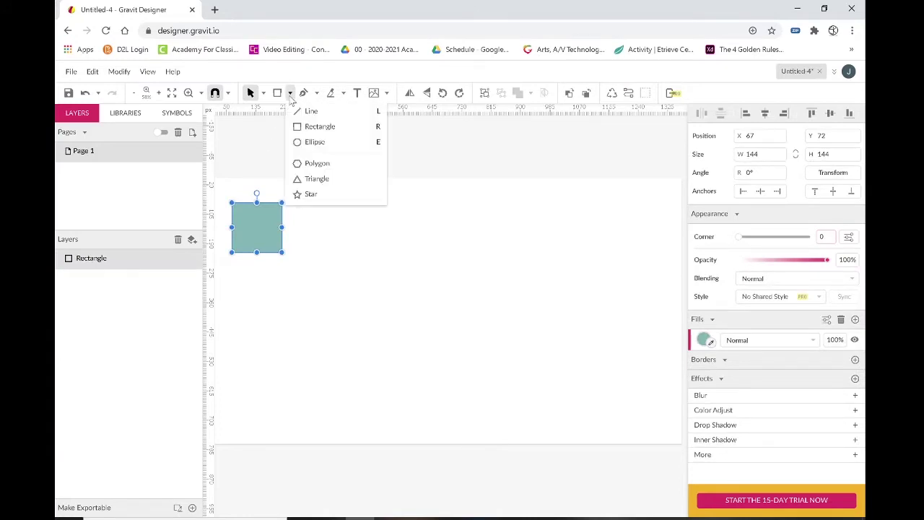
click(307, 145)
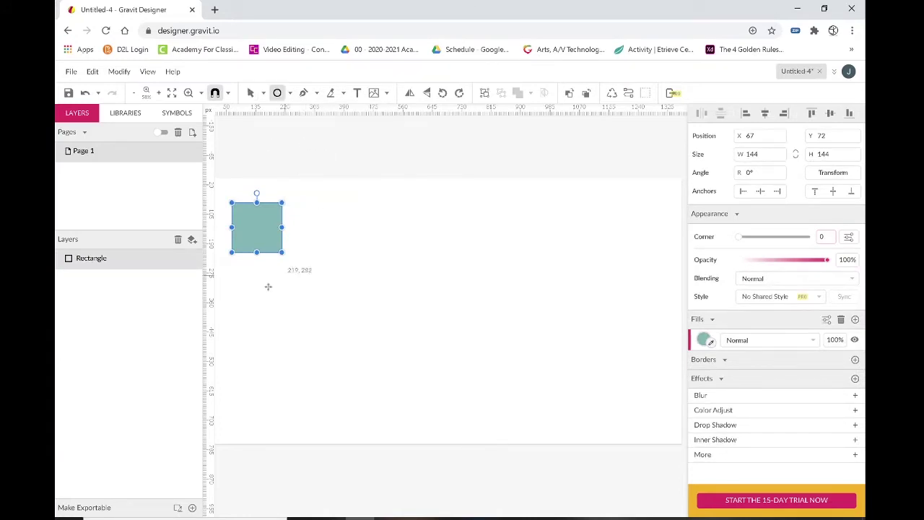
drag(231, 275, 281, 316)
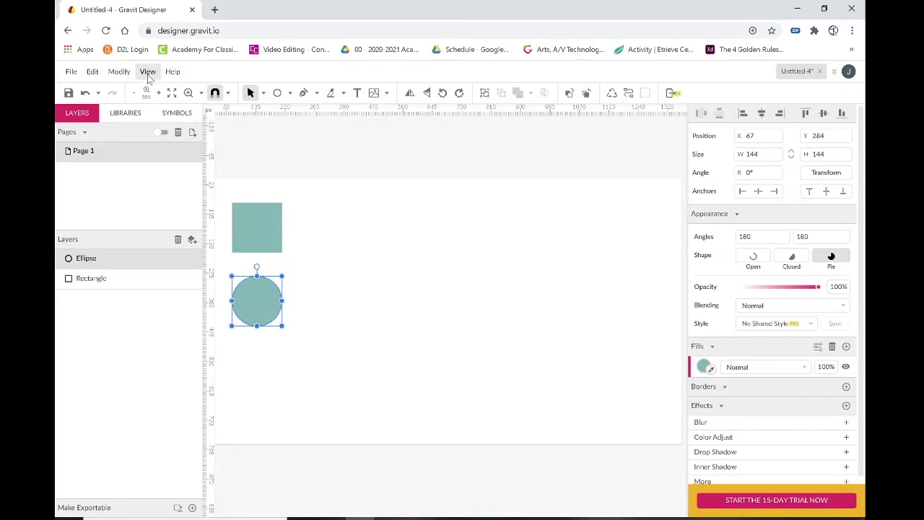
click(147, 71)
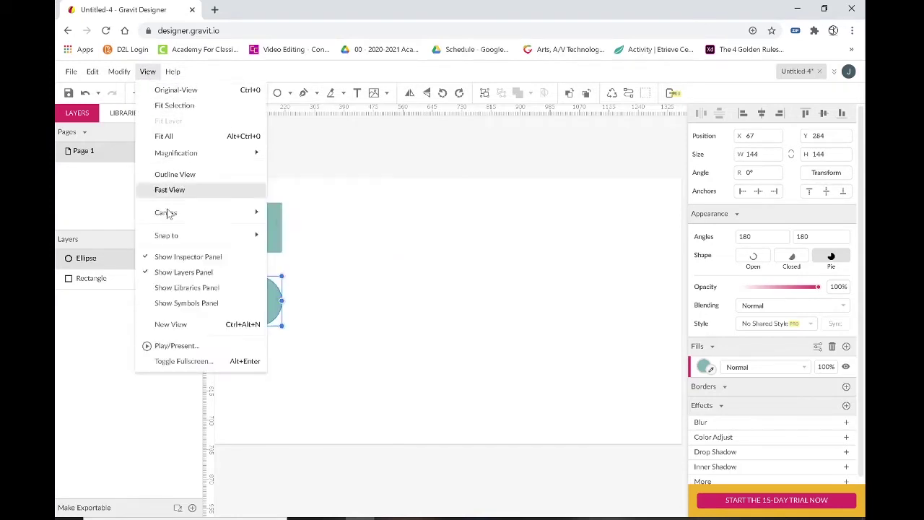
mouse_move(186, 213)
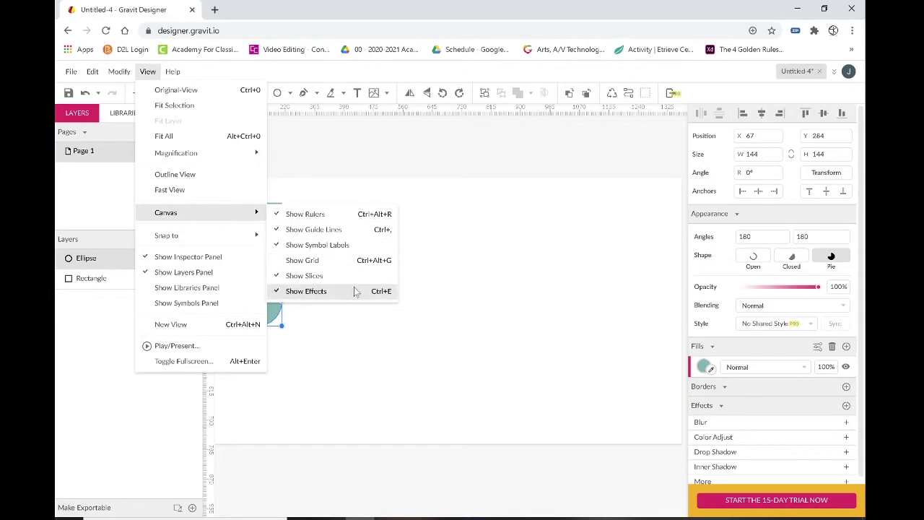
click(346, 358)
Move the circle up closer to the square and offset it diagonally to the square's lower right
drag(257, 297, 265, 292)
click(310, 381)
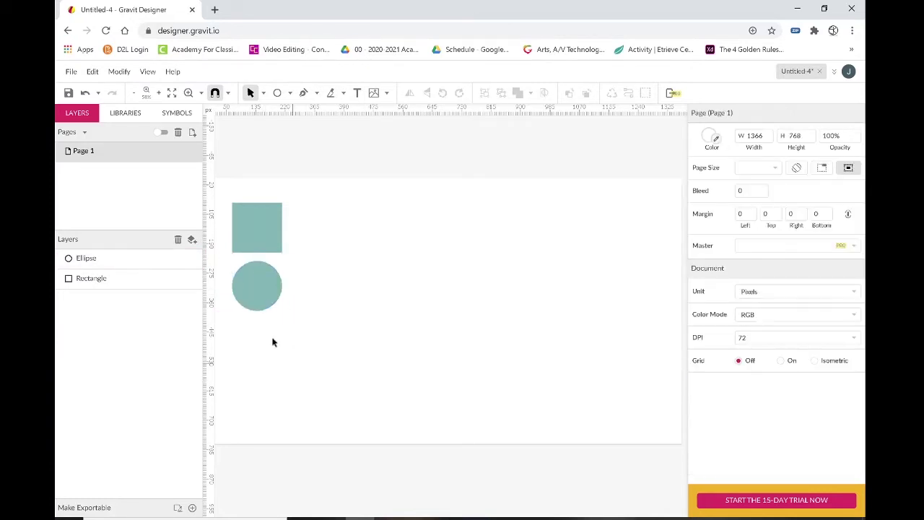
click(248, 293)
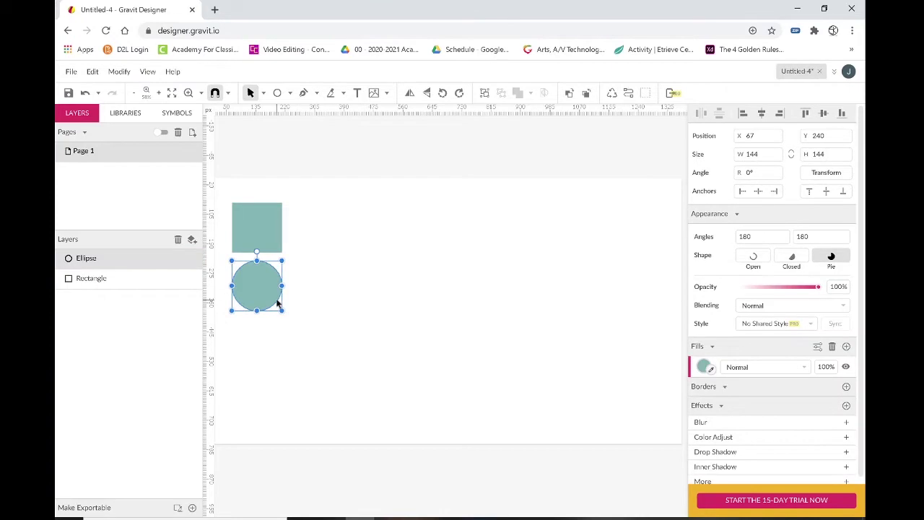
drag(277, 303, 334, 311)
Align the square and circle on their horizontal centres and move the pair toward the page's upper-left corner
drag(371, 363, 244, 207)
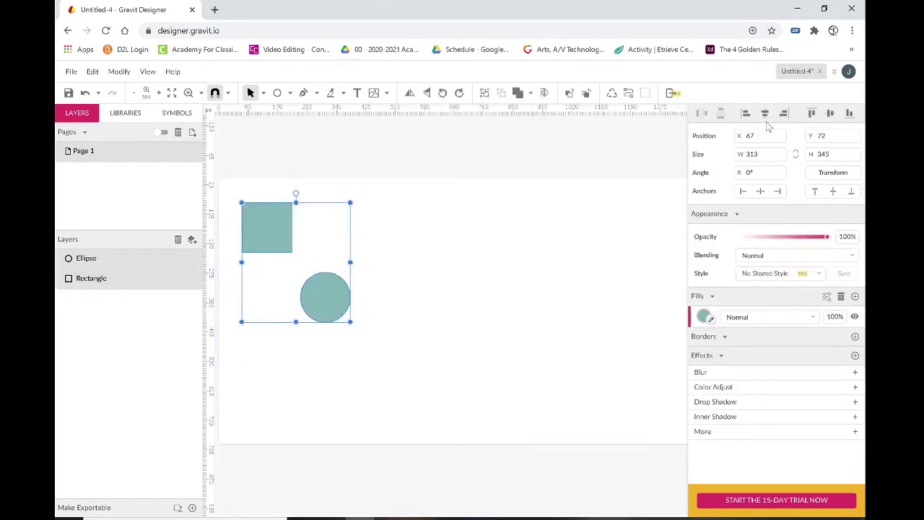
click(765, 114)
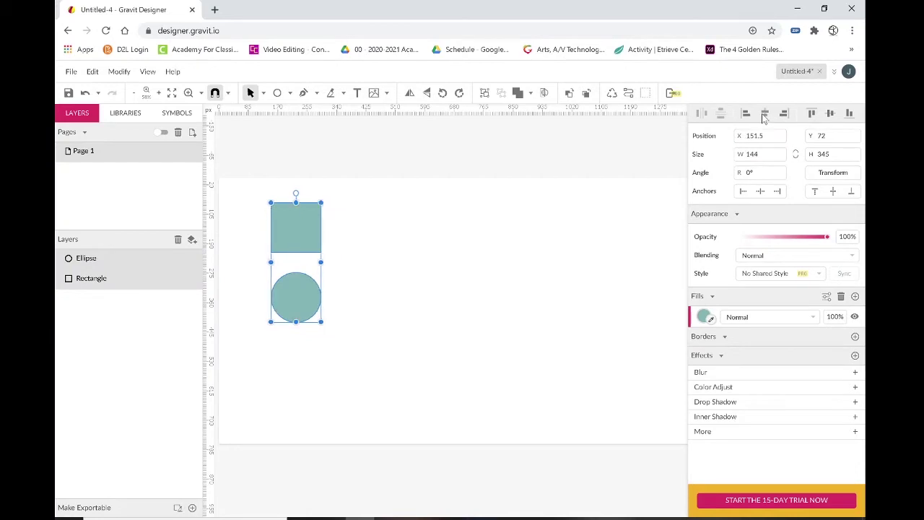
drag(303, 233, 270, 224)
click(348, 346)
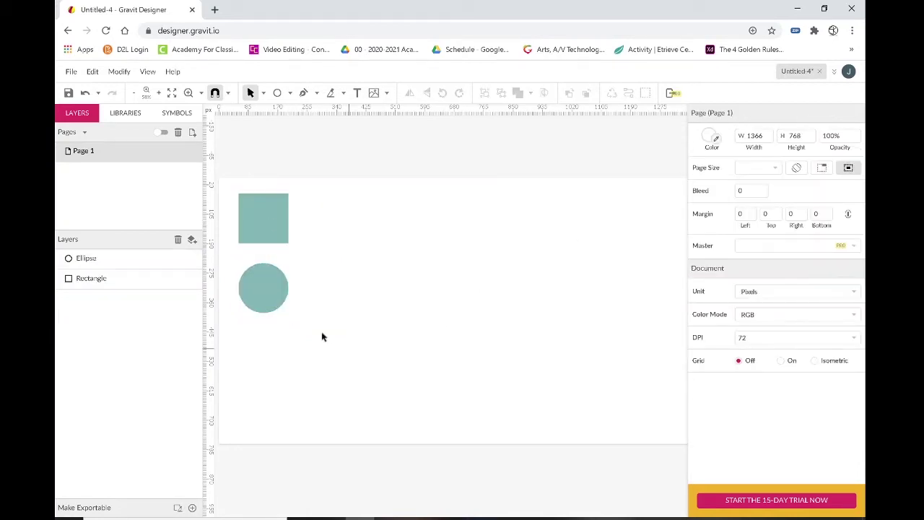
Draw a triangle about 196 by 170 px beside the other shapes and fill it with the teal sampled from the square
click(290, 93)
click(315, 179)
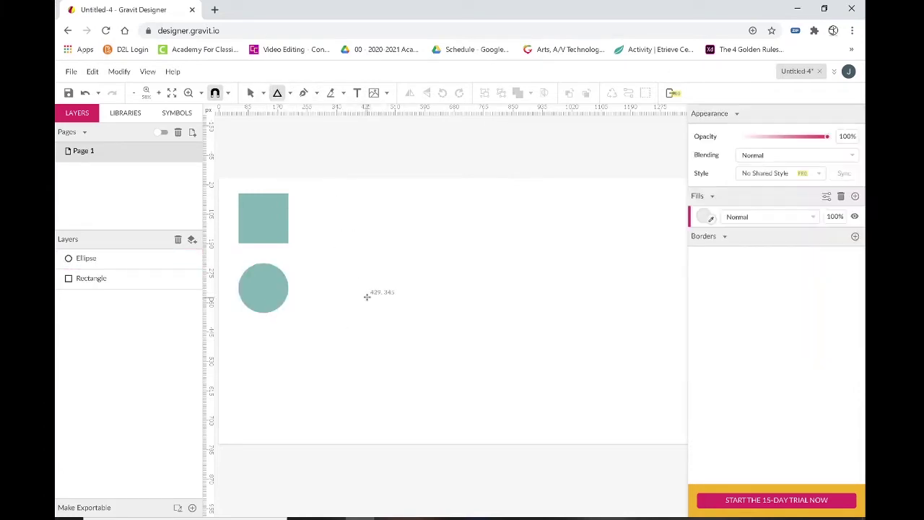
drag(348, 256, 376, 235)
mouse_move(394, 263)
mouse_down()
mouse_move(371, 264)
mouse_move(398, 286)
mouse_move(390, 278)
mouse_move(379, 291)
mouse_move(384, 264)
mouse_move(374, 281)
mouse_move(340, 295)
mouse_move(382, 276)
mouse_up()
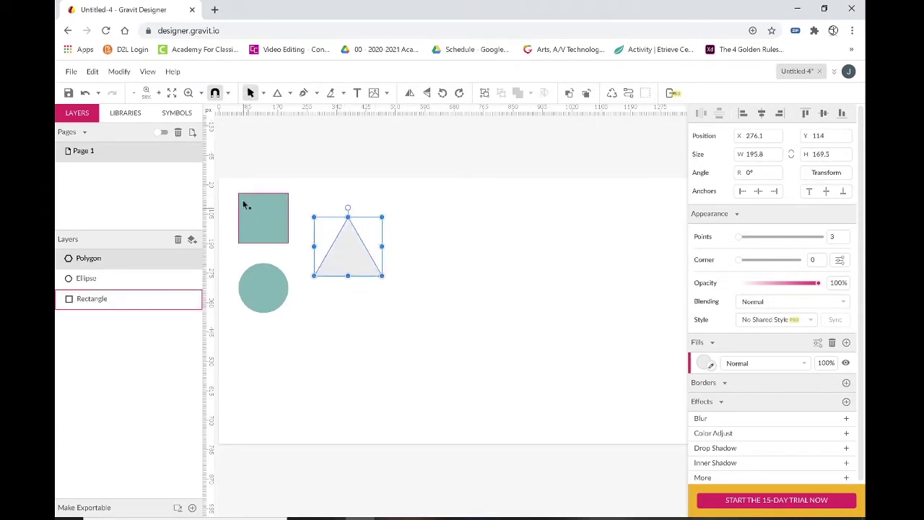
click(711, 366)
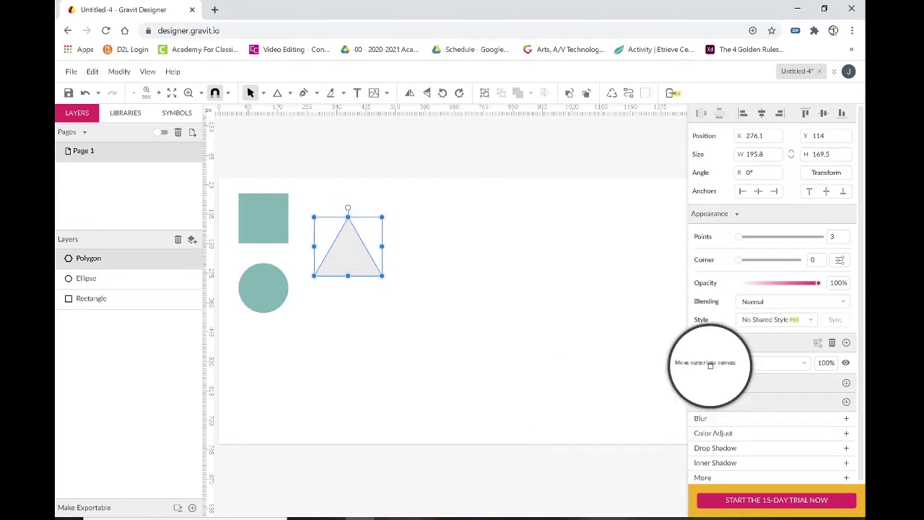
click(274, 220)
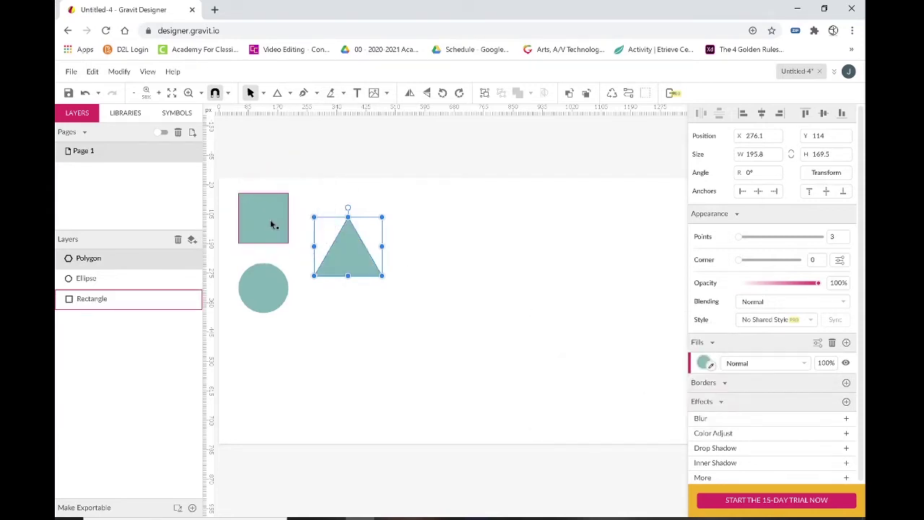
Move the triangle below the circle and align all three shapes on their horizontal centres
drag(349, 264, 268, 372)
drag(305, 401, 229, 155)
click(764, 113)
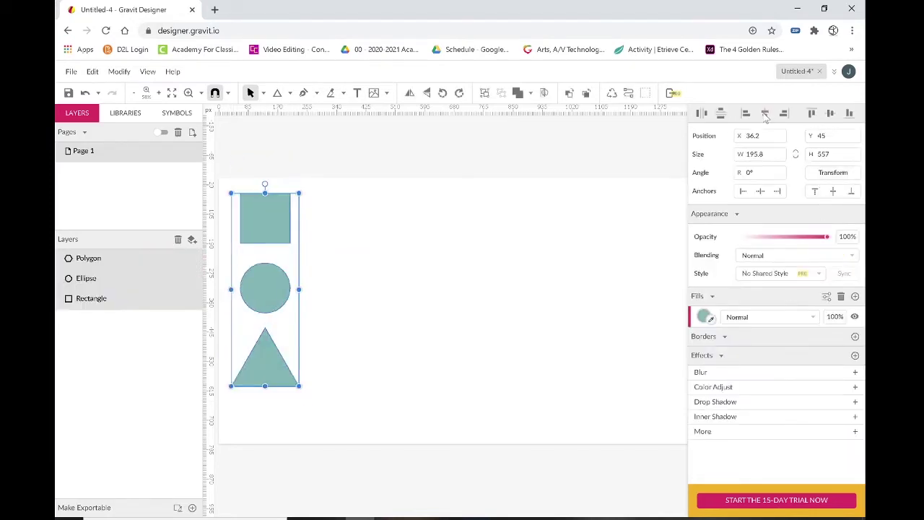
click(352, 325)
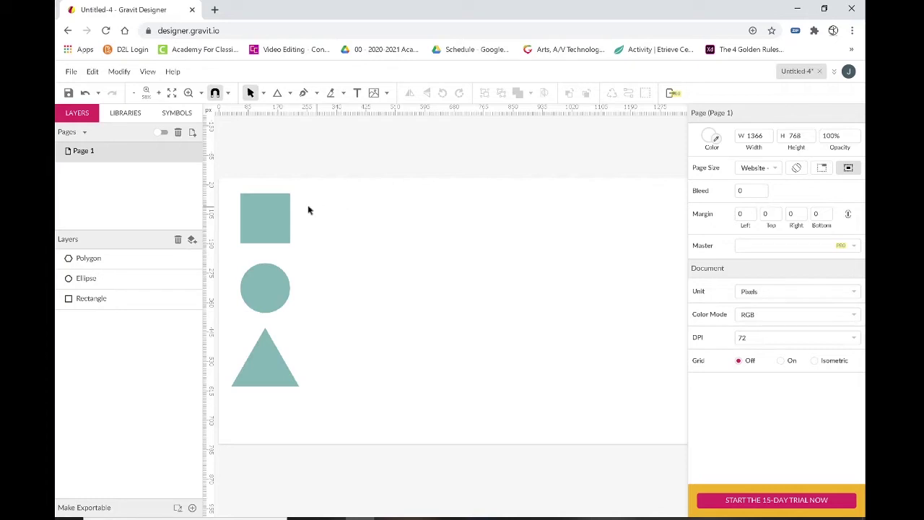
Place a copy of the teal square in the open area of the page and enlarge it to about 338 by 210 px
click(267, 204)
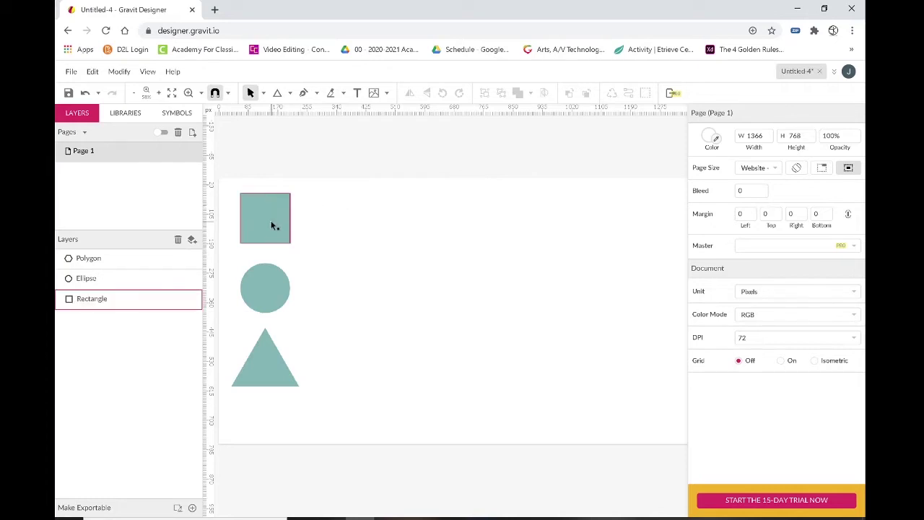
drag(273, 226, 571, 305)
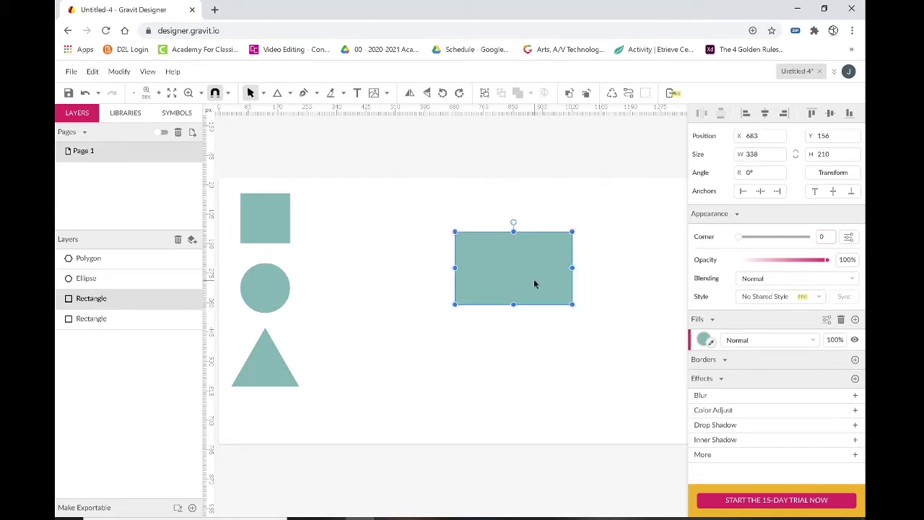
Move the large teal rectangle up and to the right, and round its corners to 105
drag(534, 279, 554, 265)
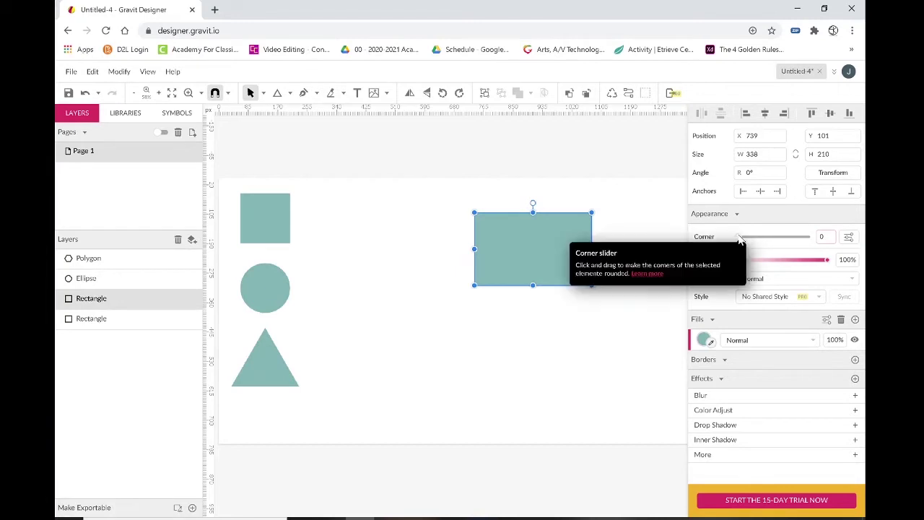
drag(739, 239, 810, 241)
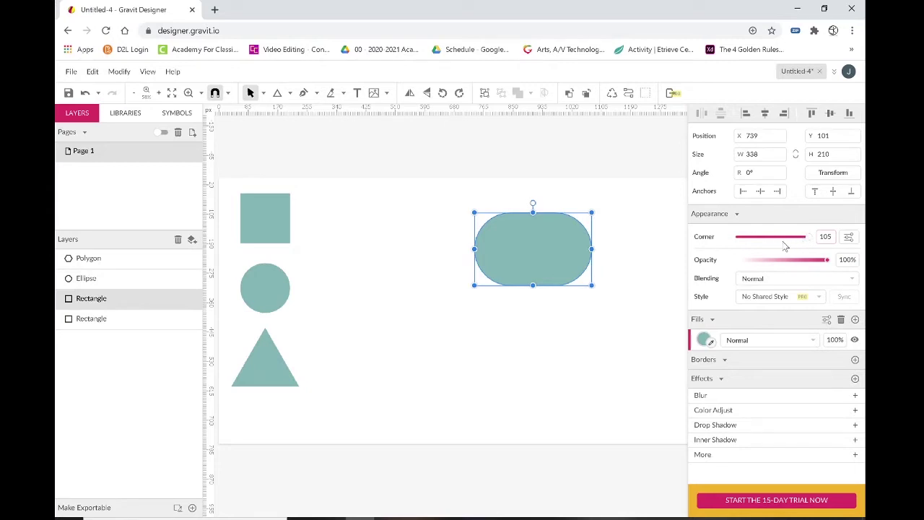
click(628, 298)
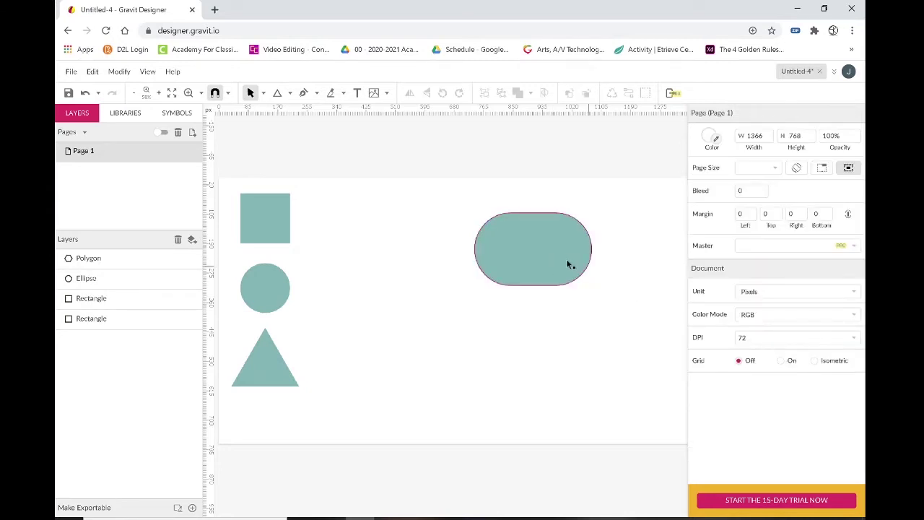
click(570, 264)
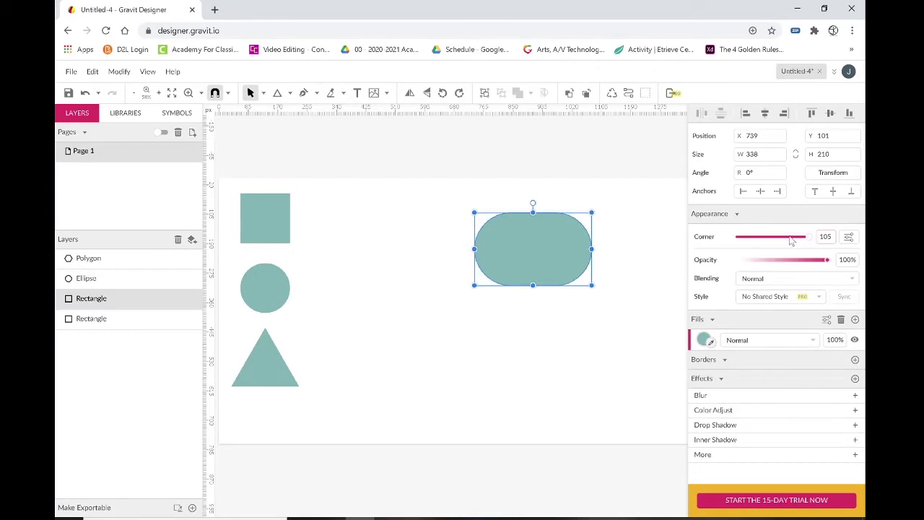
Widen the rounded rectangle to about 395 px and reduce its corner radius to about 63
drag(804, 238, 784, 239)
drag(547, 264, 493, 258)
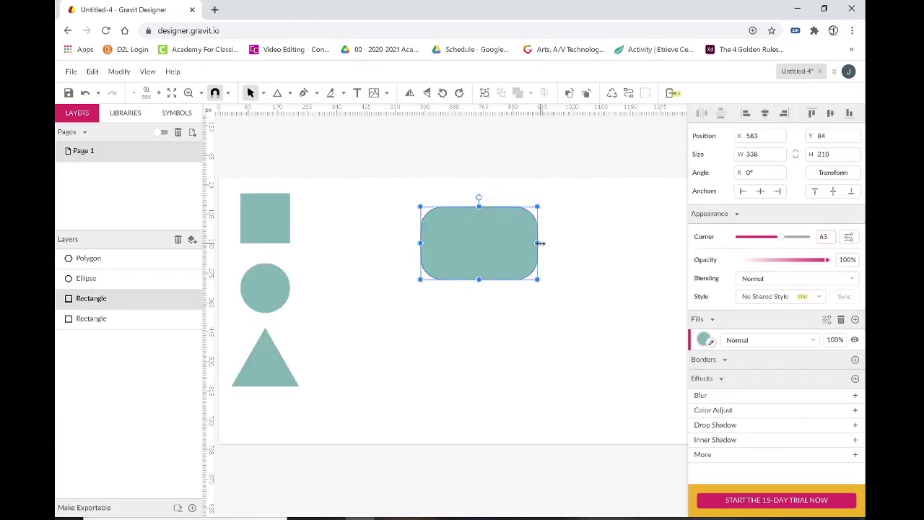
drag(541, 242, 584, 248)
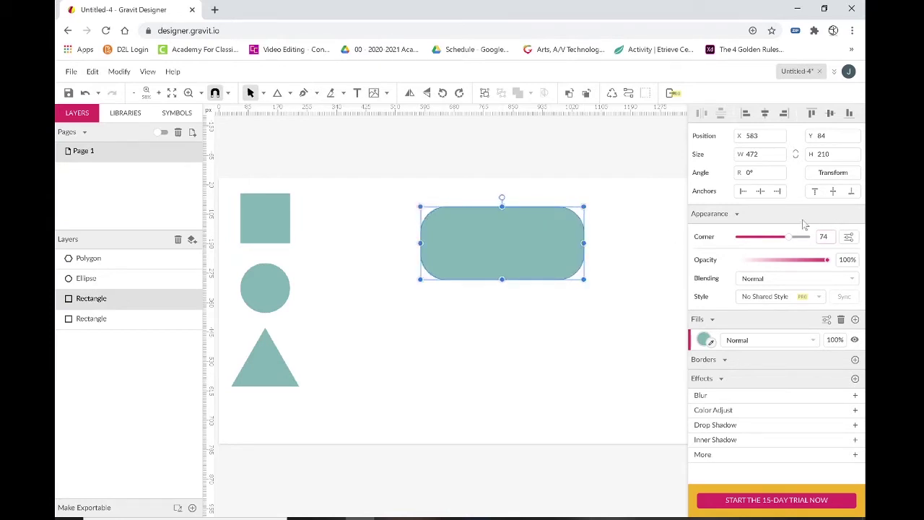
mouse_move(575, 244)
mouse_down()
mouse_move(546, 243)
mouse_move(557, 246)
mouse_up()
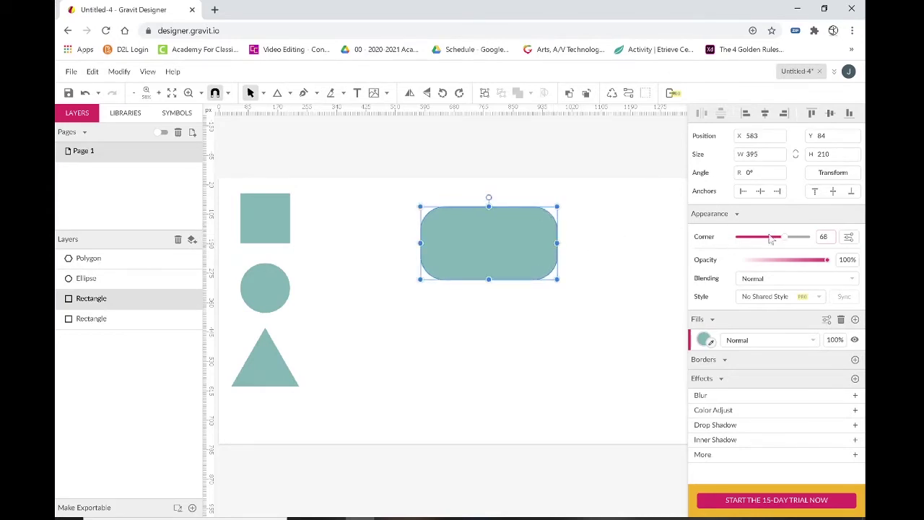
drag(787, 237, 777, 237)
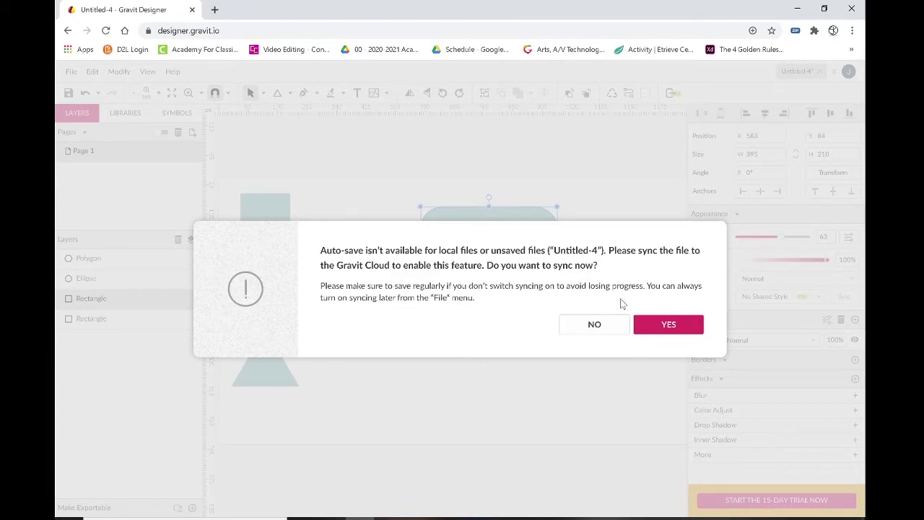
Sync the document to Gravit Cloud under the file name "gravit lesson 1"
click(651, 331)
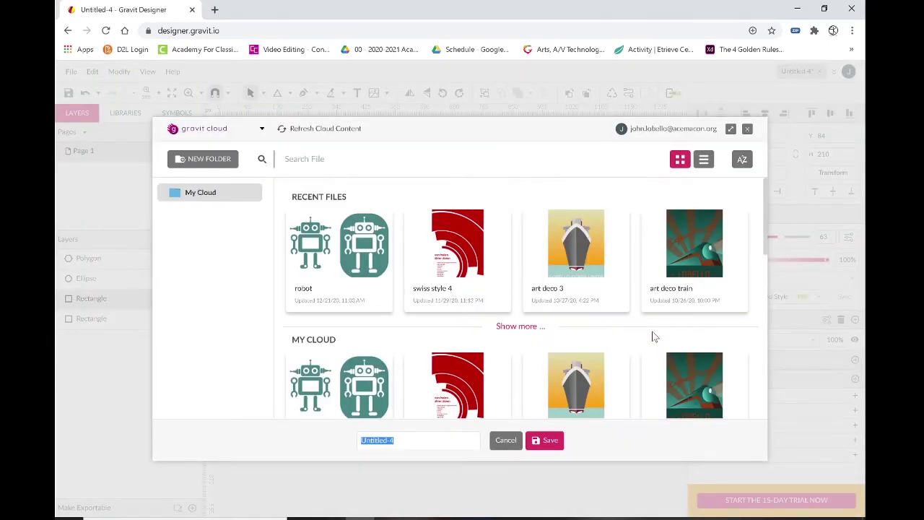
text(gra)
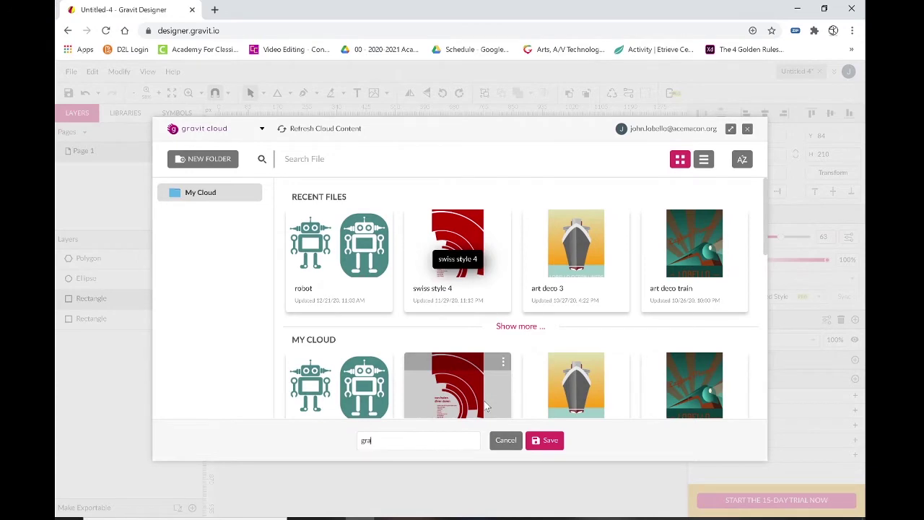
text(vit lesson 1)
key(Return)
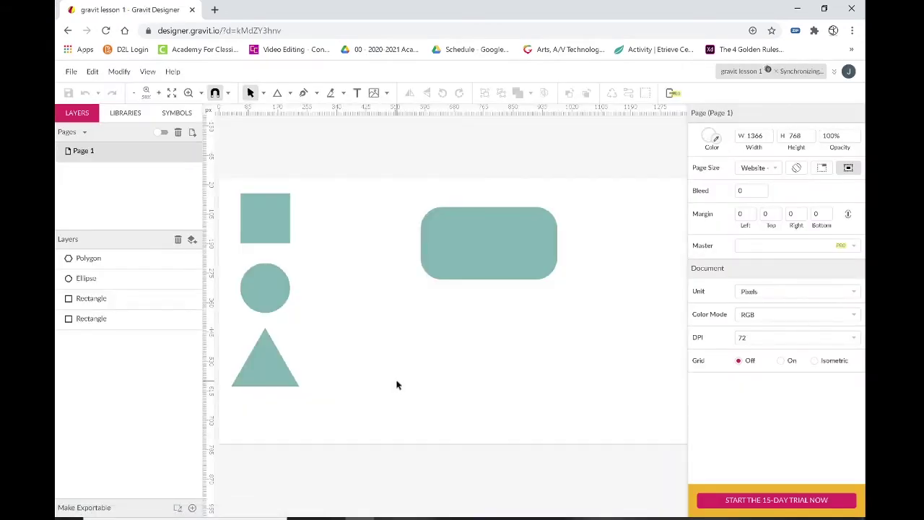
Narrow the rounded rectangle to about 345 px and set its corner radius to 60
click(534, 253)
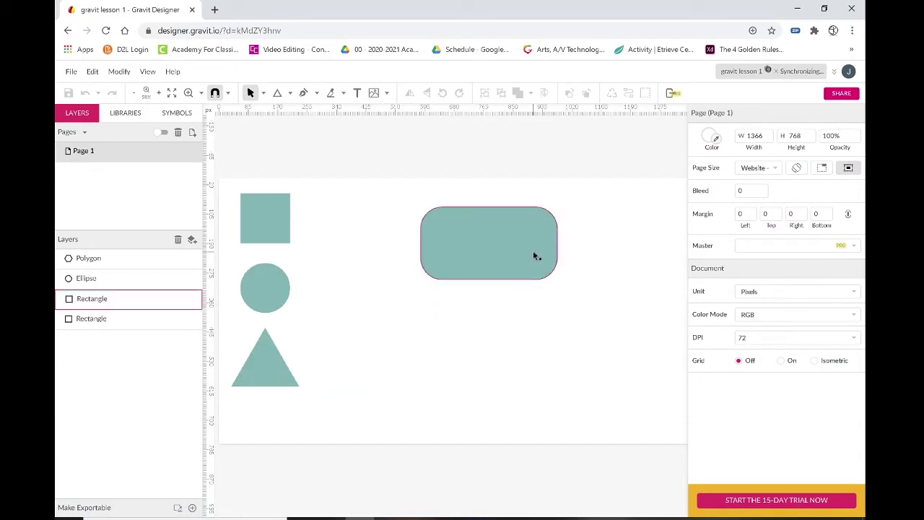
drag(555, 243, 533, 246)
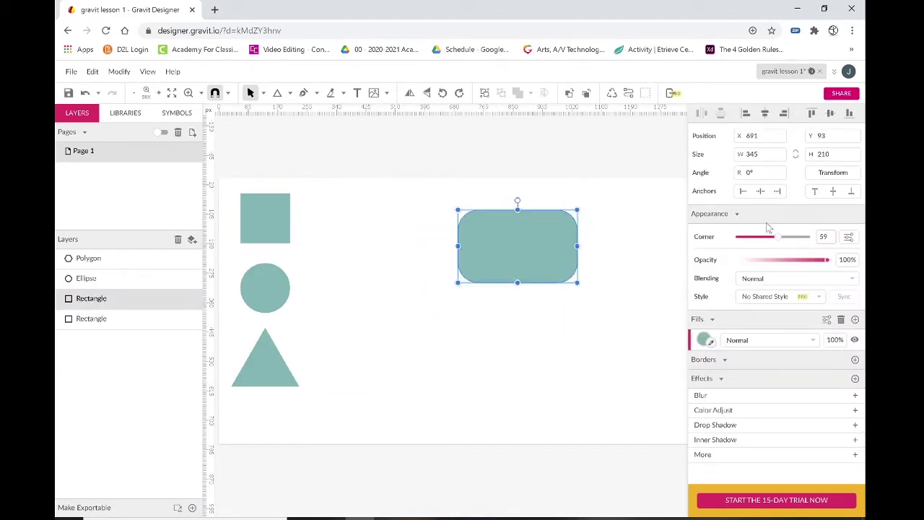
drag(827, 237, 785, 227)
text(60)
click(549, 387)
Move the rounded rectangle slightly down and to the right on the page
click(539, 271)
drag(540, 270, 557, 281)
click(459, 373)
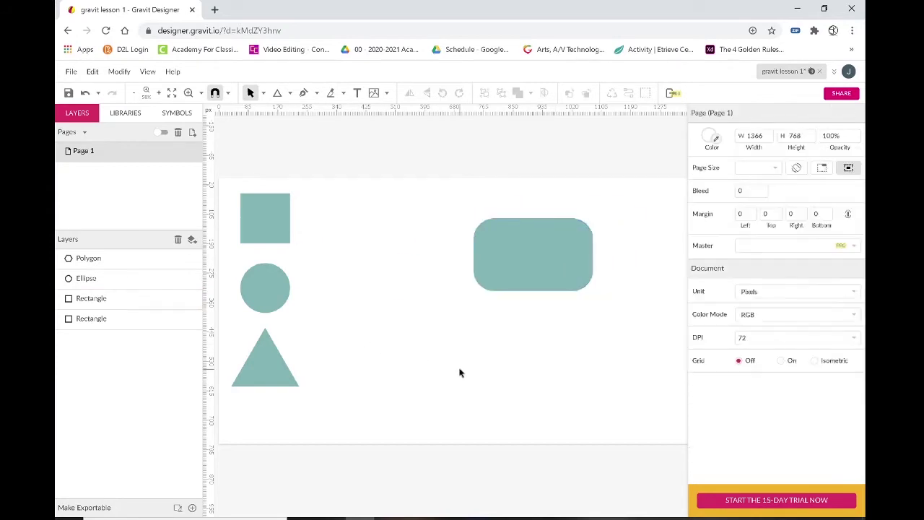
click(262, 299)
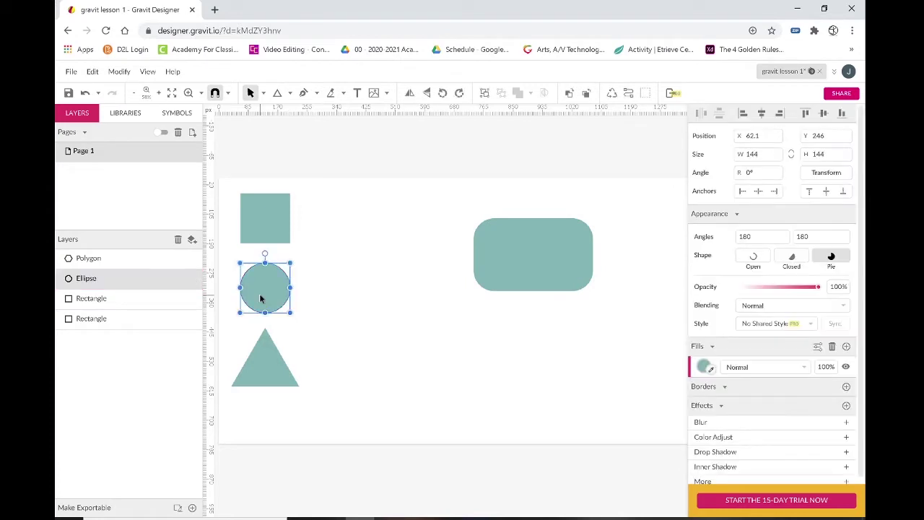
drag(261, 299, 353, 281)
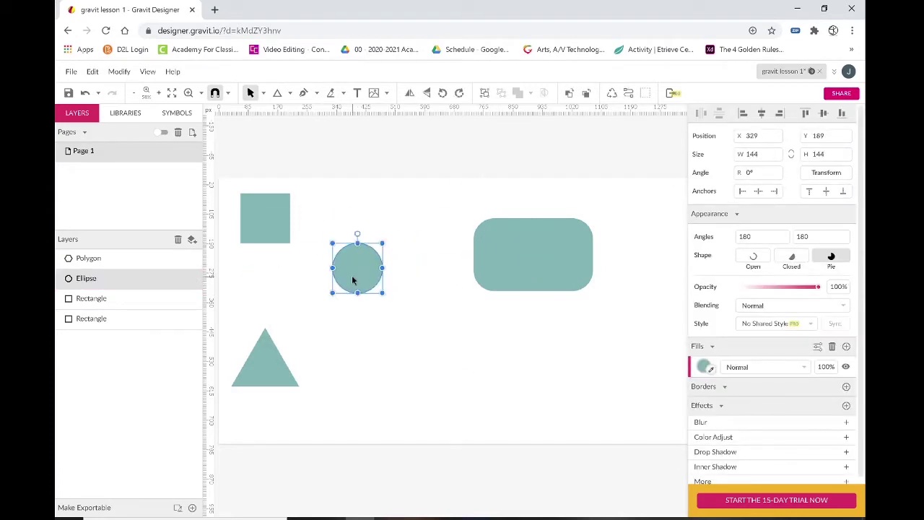
key(Delete)
key(ctrl+z)
key(ctrl+z)
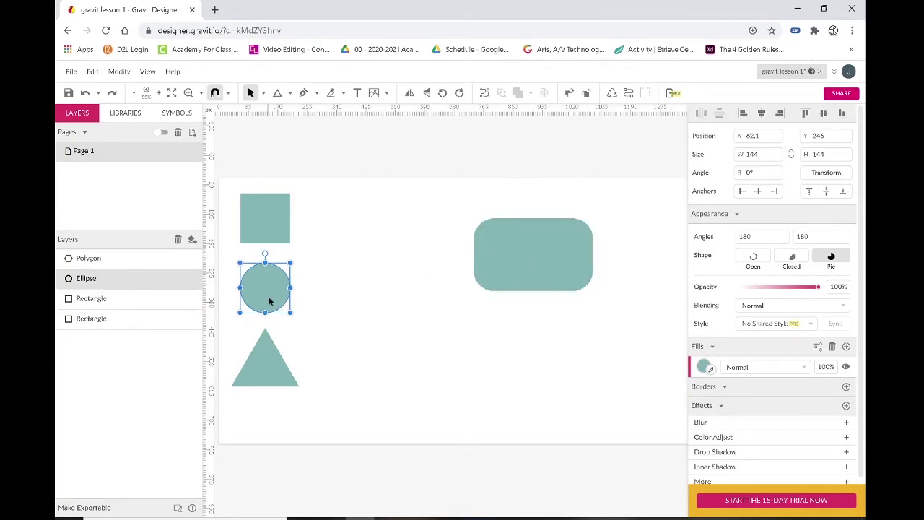
Place two copies of the teal circle beside the original, one above the other, and shrink the lower copy about its centre to about 62 px
drag(269, 301, 372, 336)
key(alt)
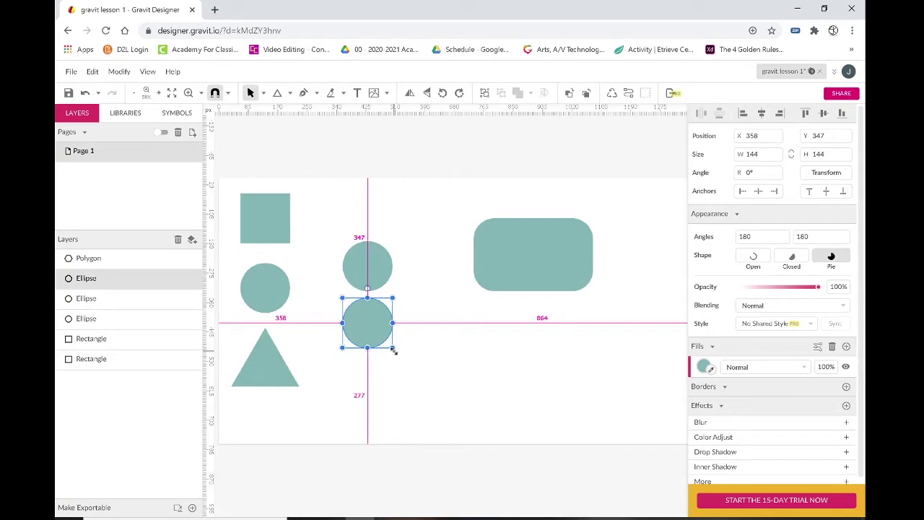
drag(394, 350, 374, 333)
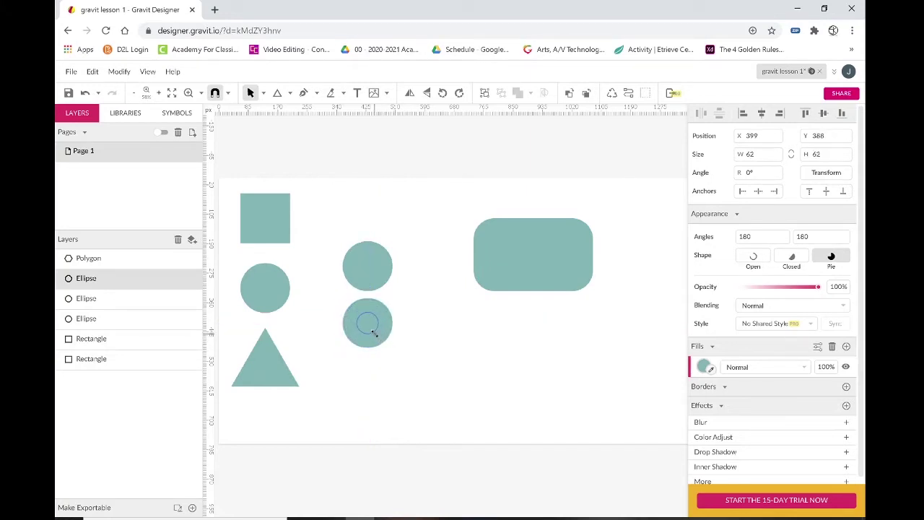
drag(374, 333, 374, 333)
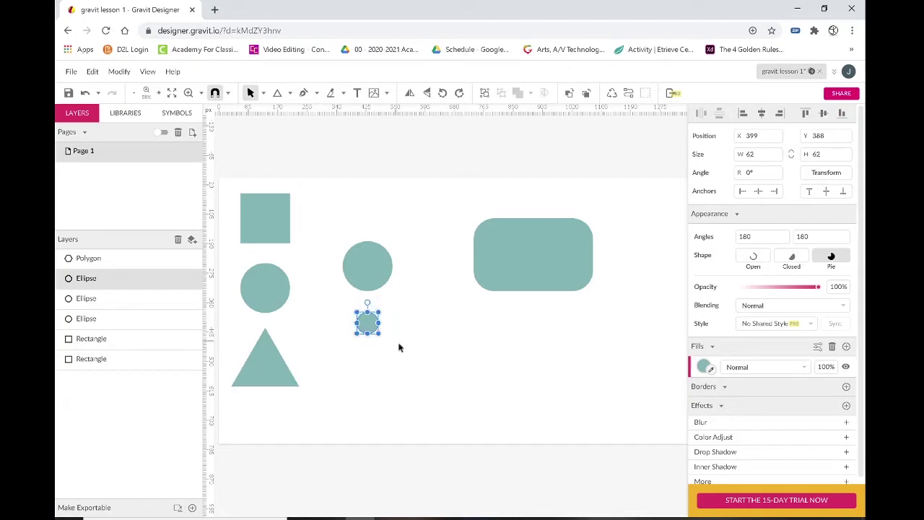
Align the large and small circle copies on their vertical centres so the small one sits inside the large one
drag(398, 362, 362, 238)
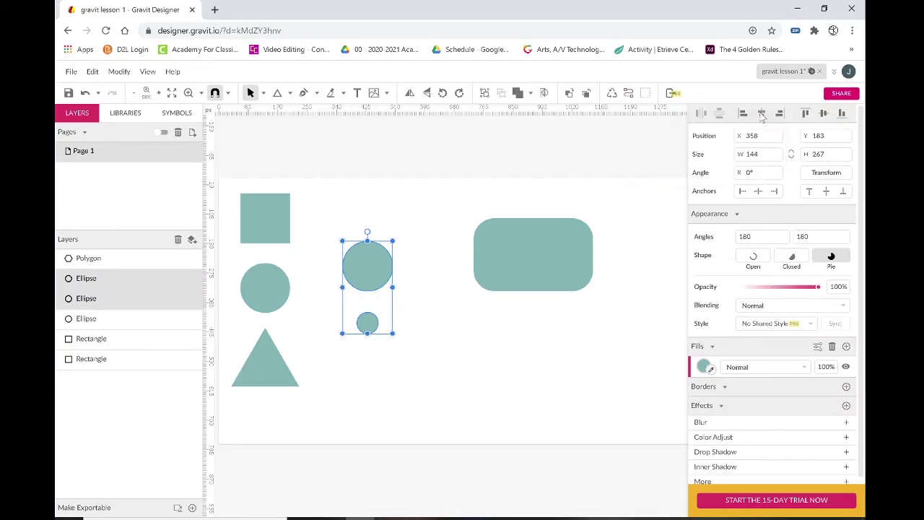
click(829, 116)
click(457, 329)
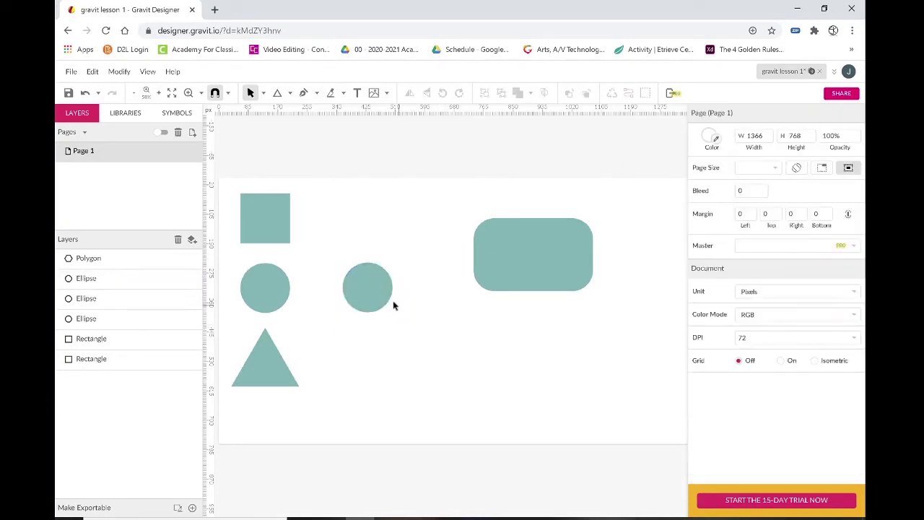
Fill the small inner circle with the red preset colour
click(366, 291)
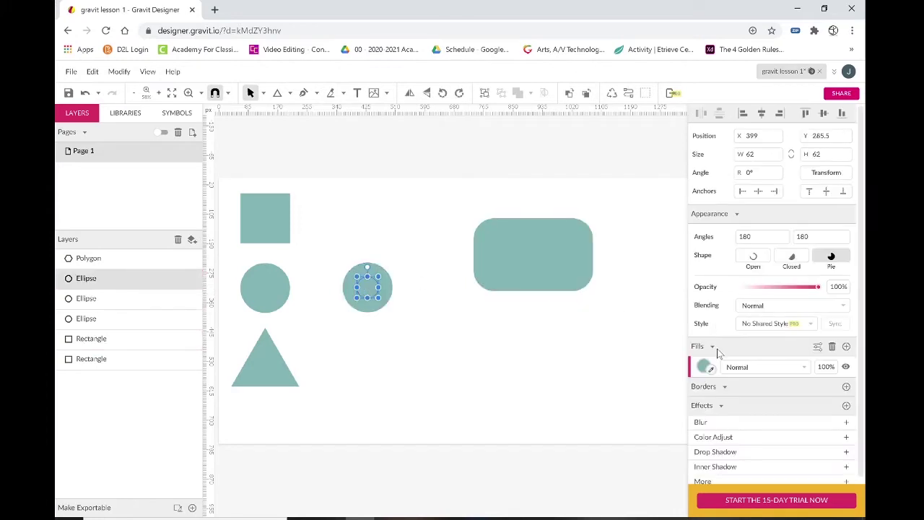
click(704, 367)
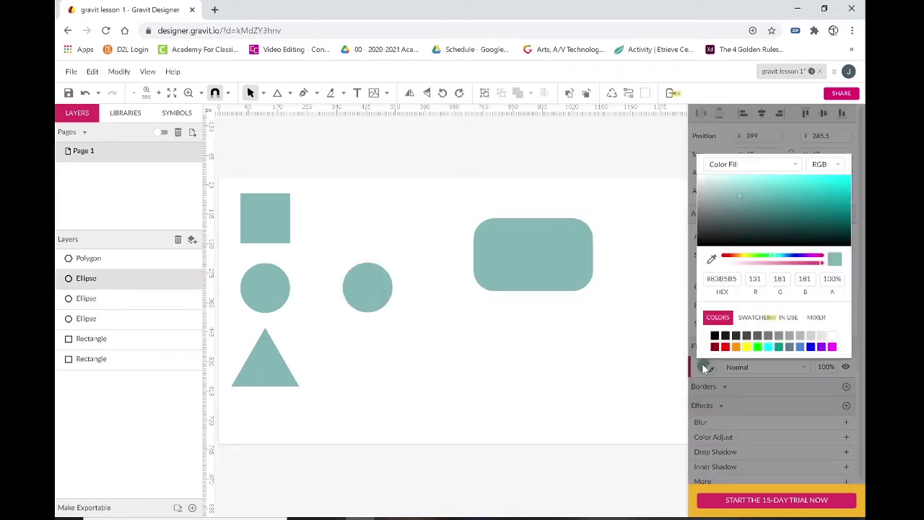
click(725, 348)
click(423, 361)
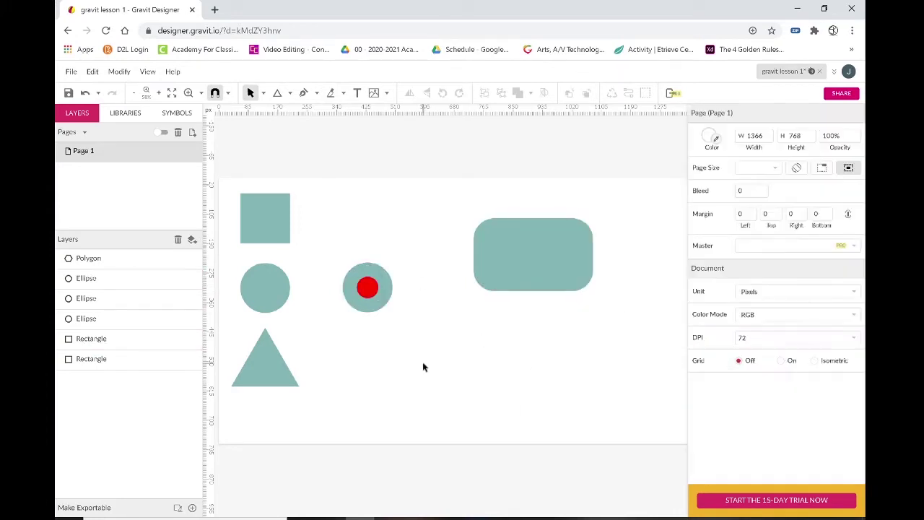
click(375, 295)
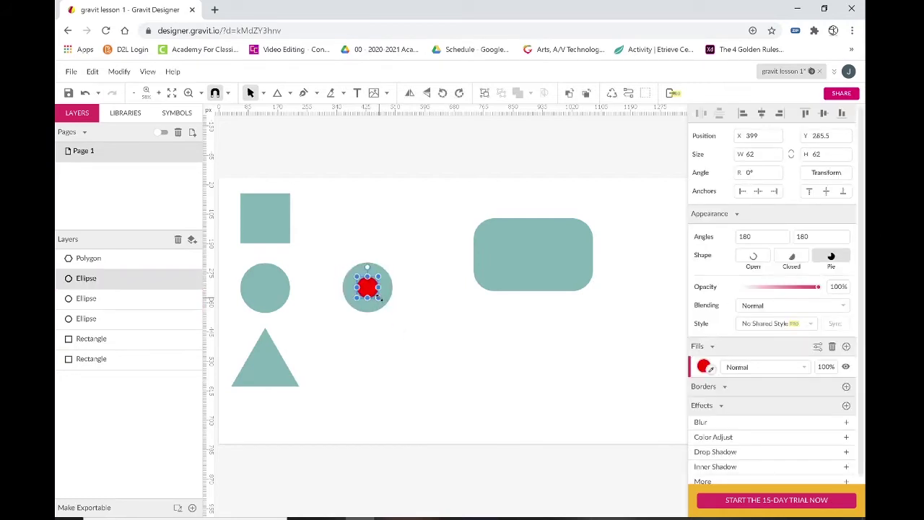
drag(378, 296, 381, 300)
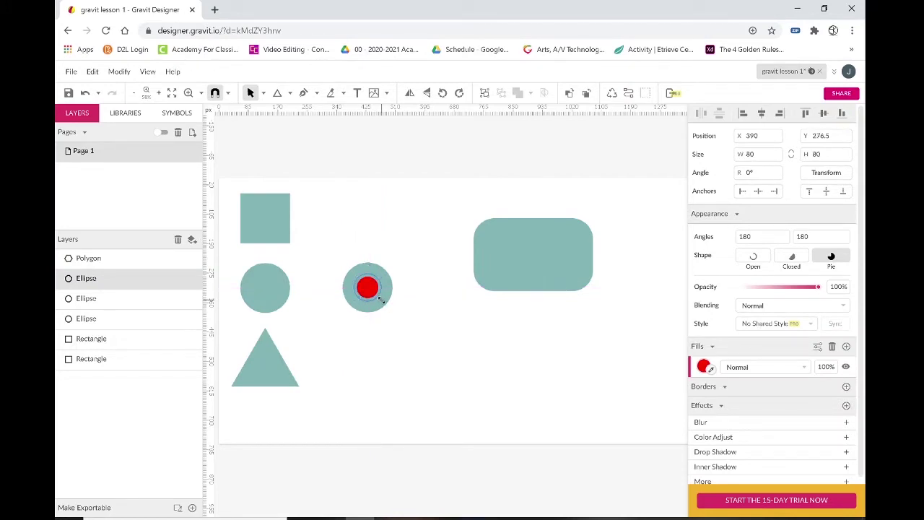
click(410, 348)
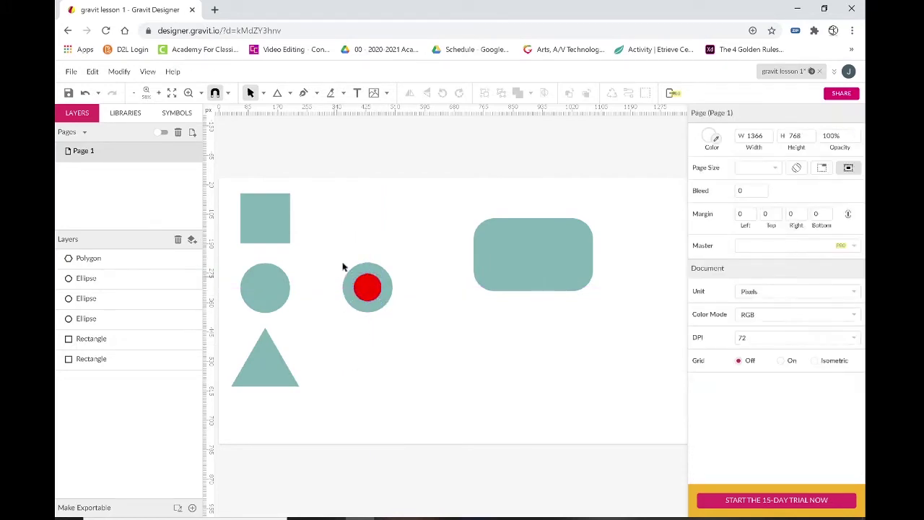
click(377, 301)
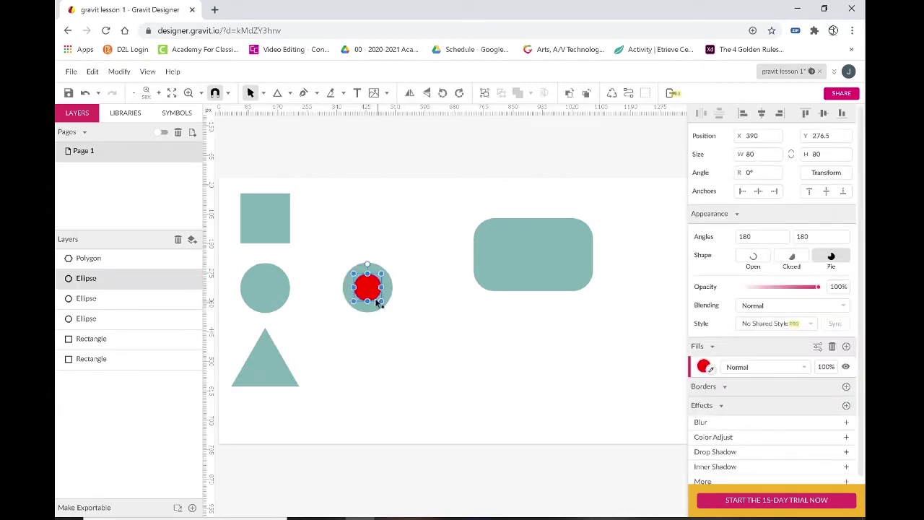
drag(379, 303, 371, 296)
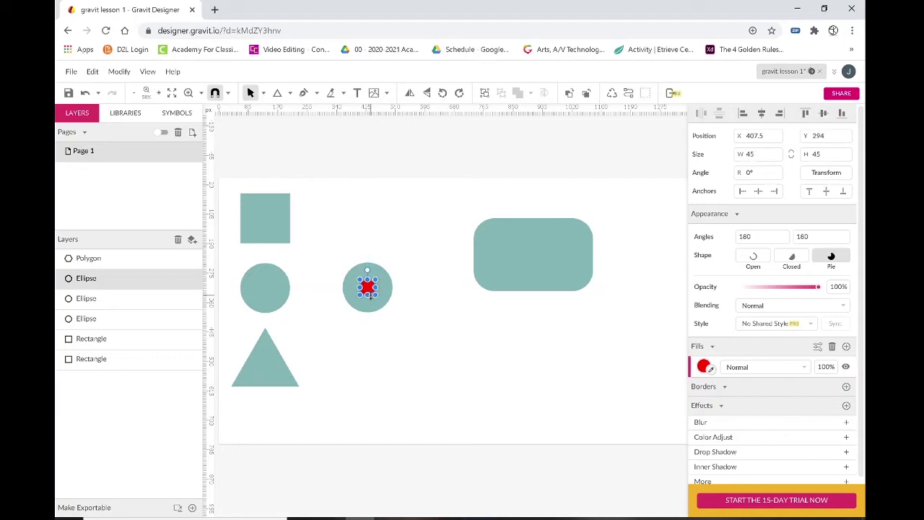
click(401, 337)
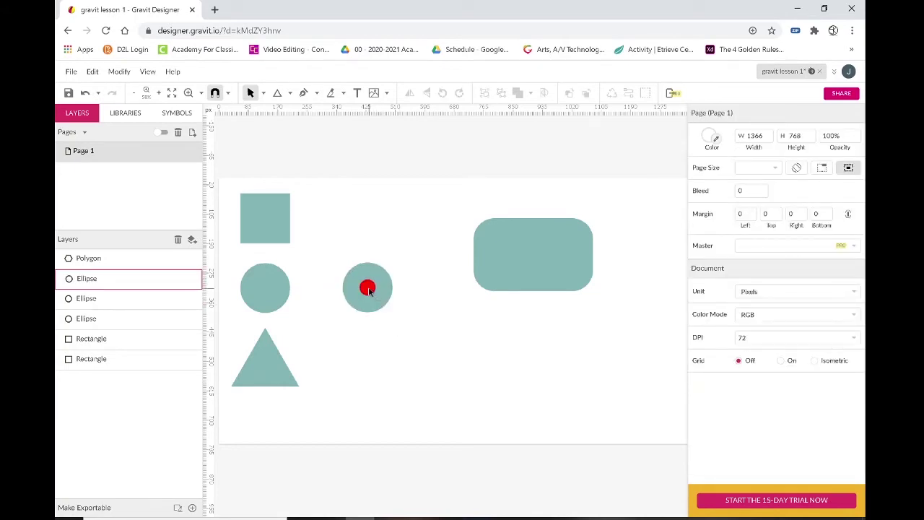
click(368, 289)
click(411, 342)
key(ctrl+z)
key(ctrl+z)
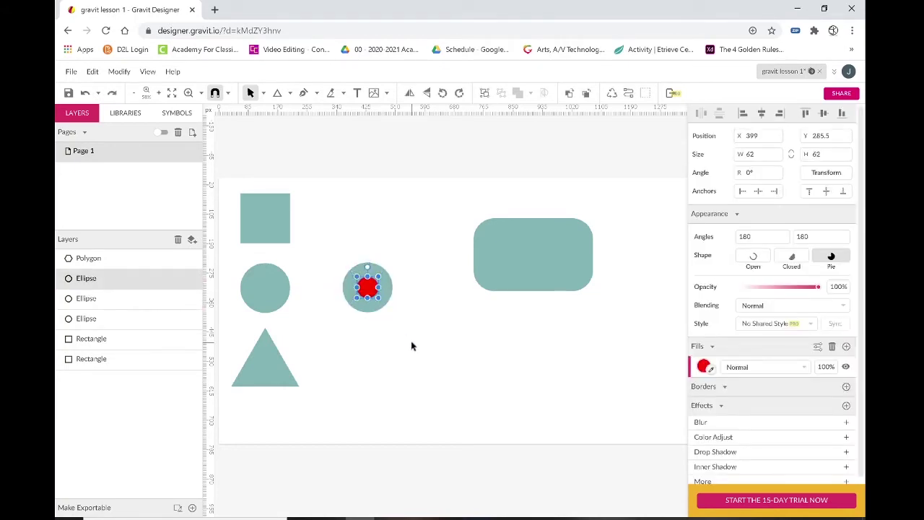
click(411, 345)
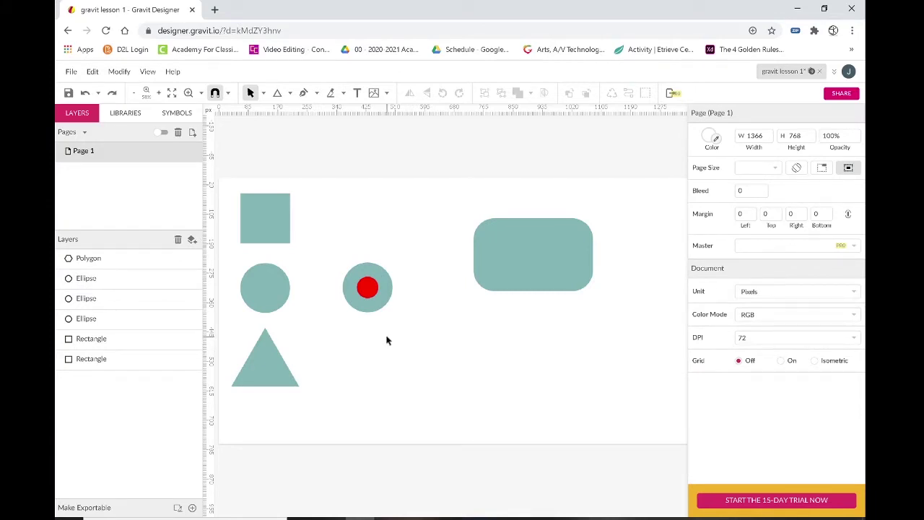
Subtract the small red circle from the large teal circle with the Subtract operation to make a ring
drag(388, 338, 357, 241)
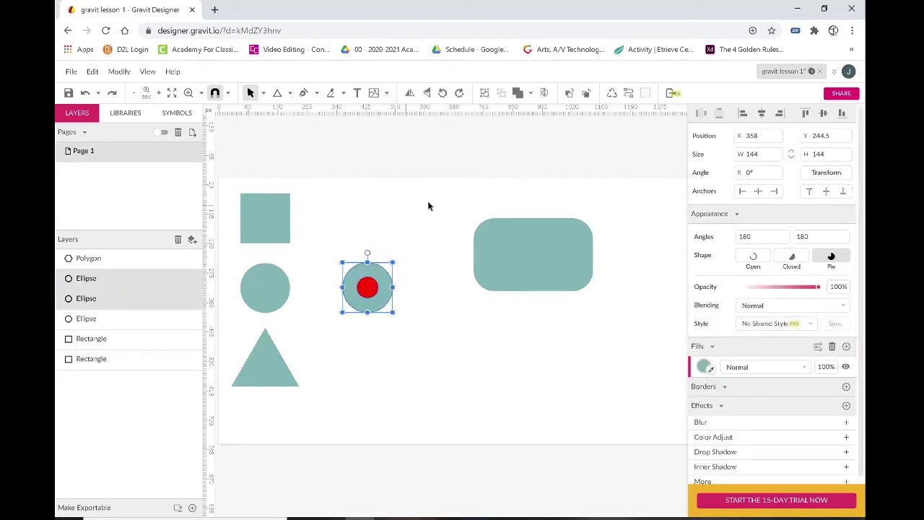
click(531, 94)
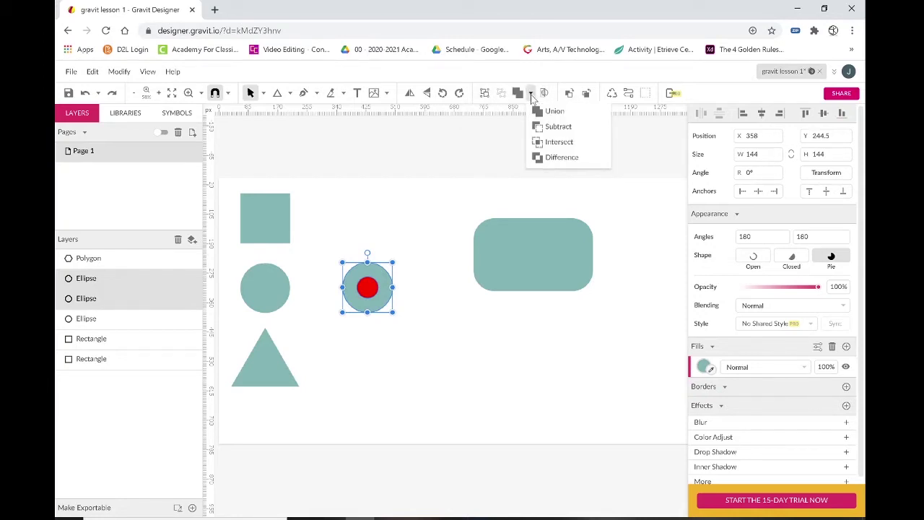
mouse_move(569, 117)
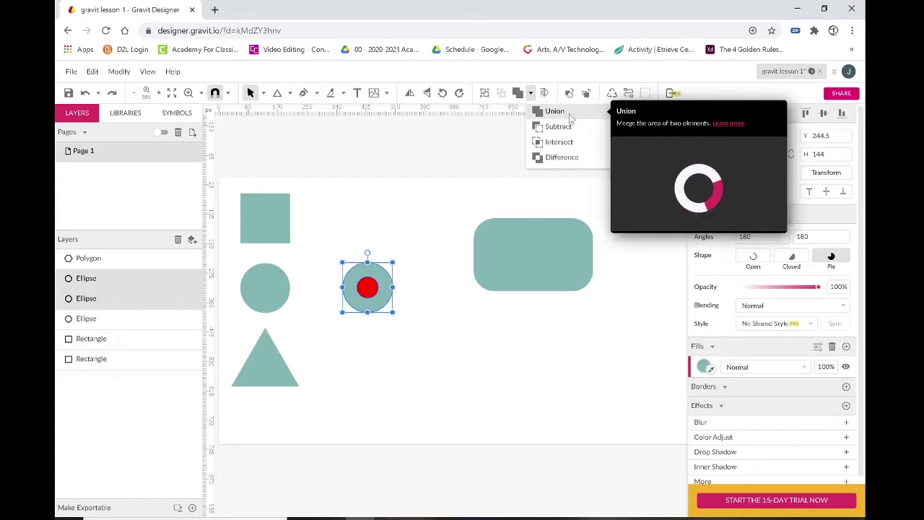
mouse_move(574, 134)
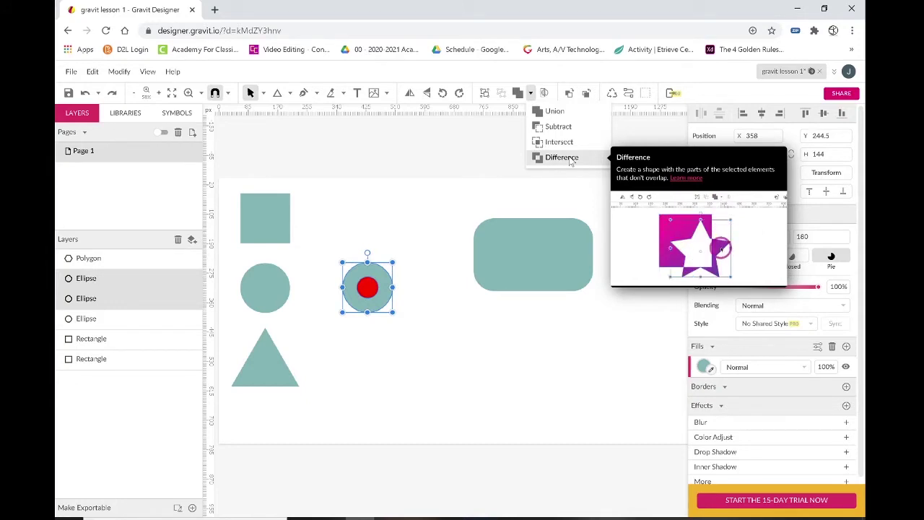
click(548, 129)
click(435, 351)
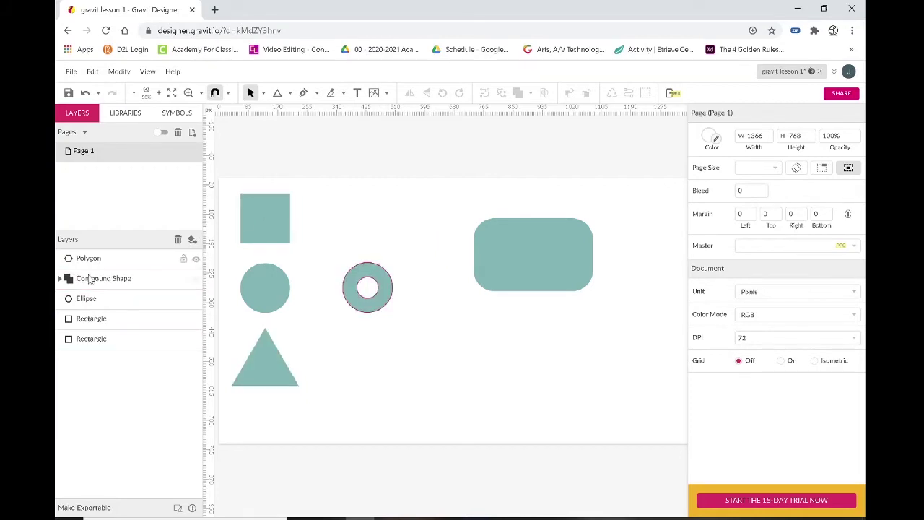
Examine the layers of the shapes, including the two ellipses inside the ring's compound shape, and review the compound operations
click(257, 362)
click(89, 300)
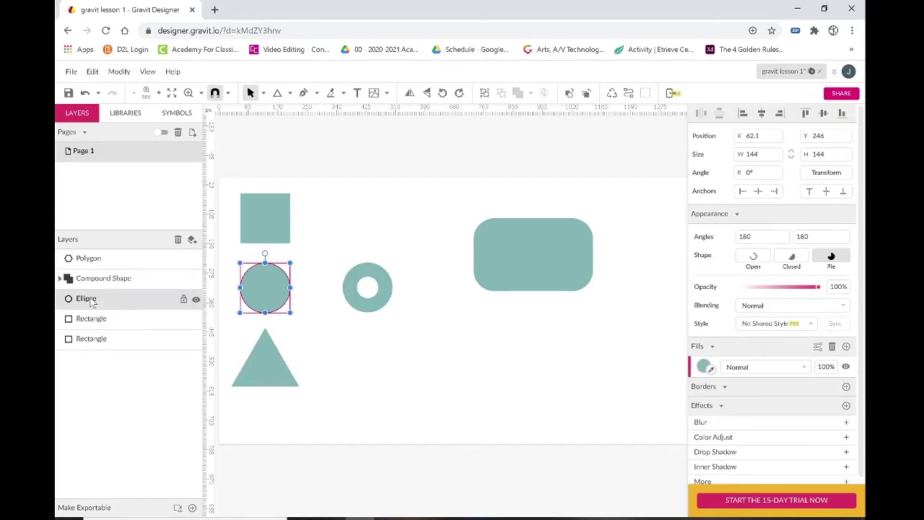
click(89, 318)
click(95, 344)
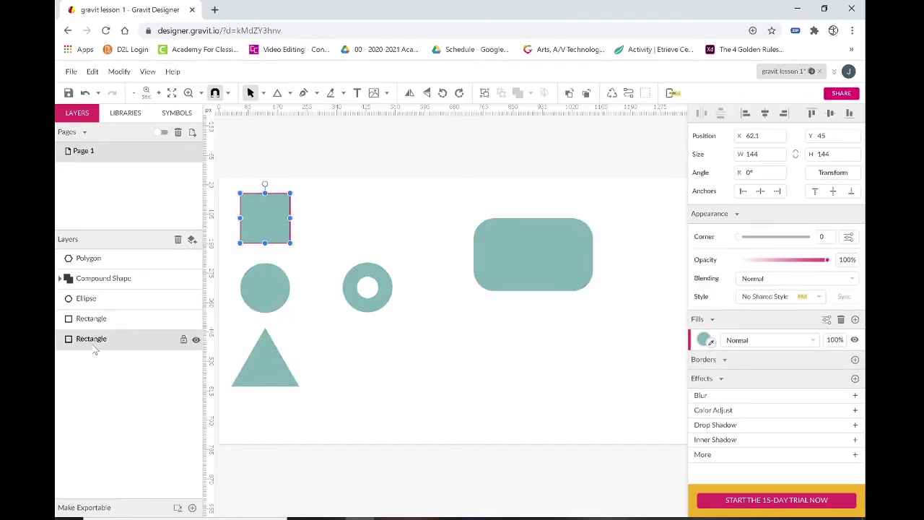
click(105, 286)
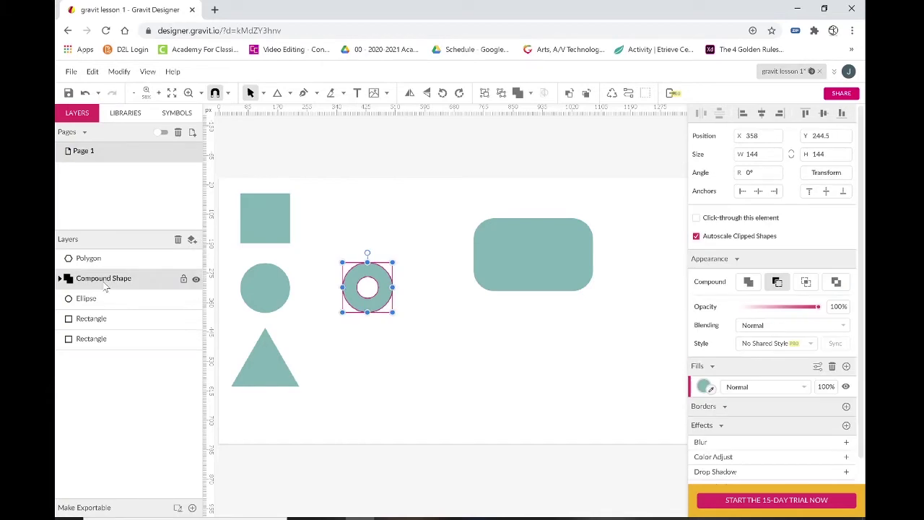
click(61, 280)
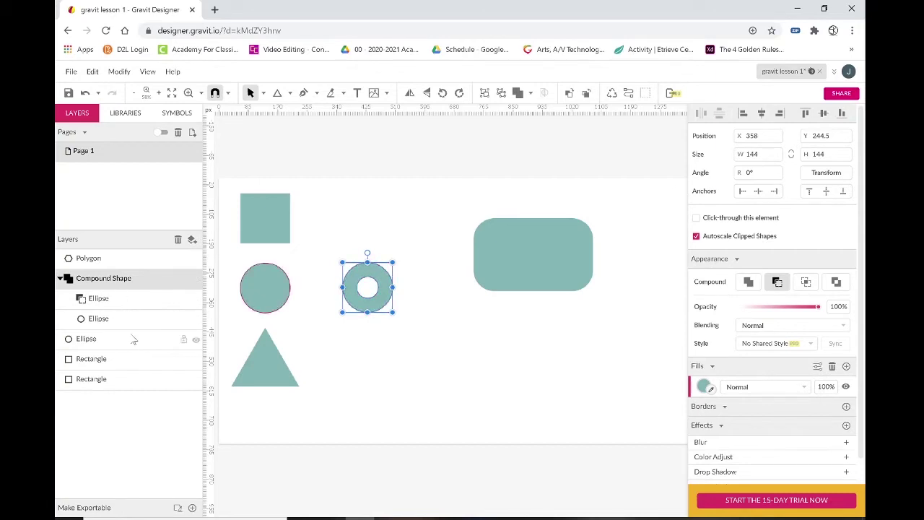
click(106, 325)
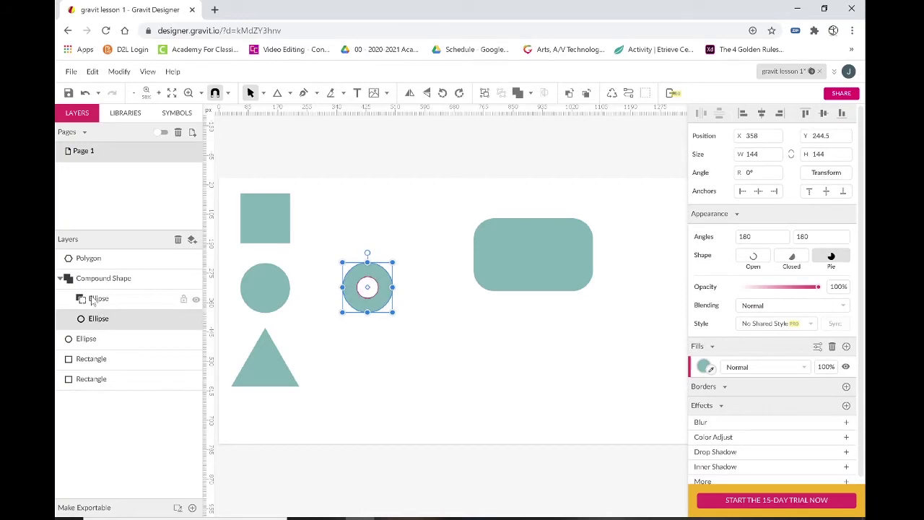
click(93, 302)
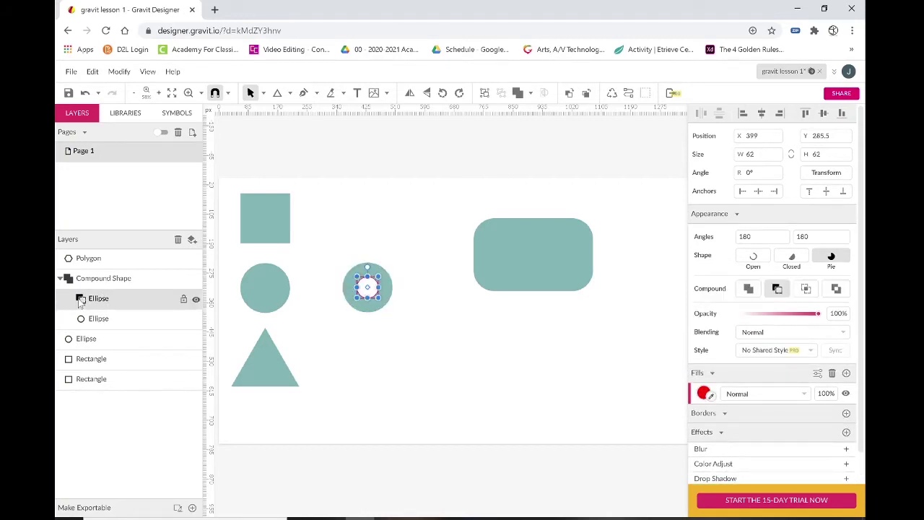
click(530, 92)
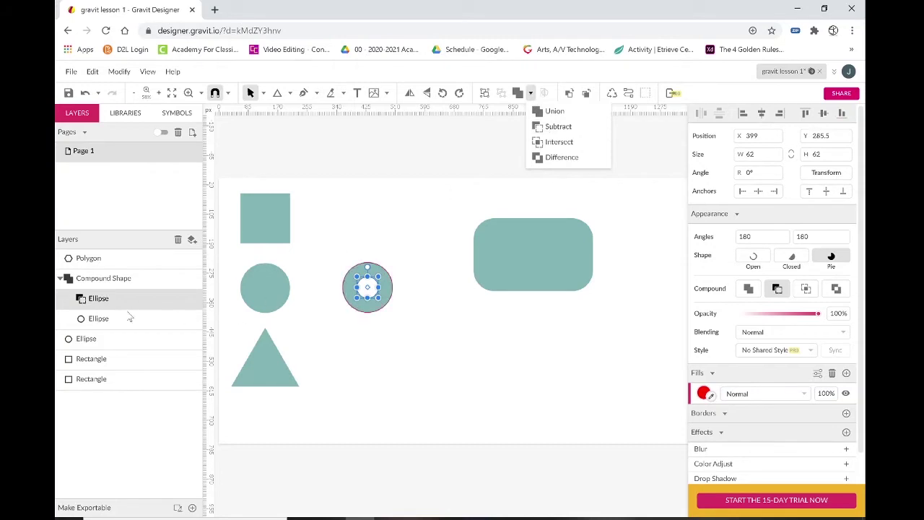
key(Escape)
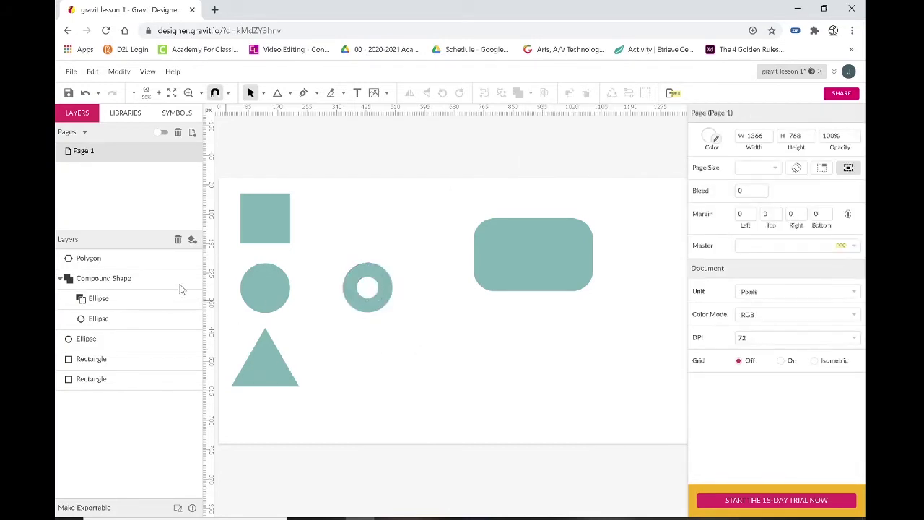
Try moving the subtracted inner circle inside the ring and then shifting the whole compound shape
click(146, 309)
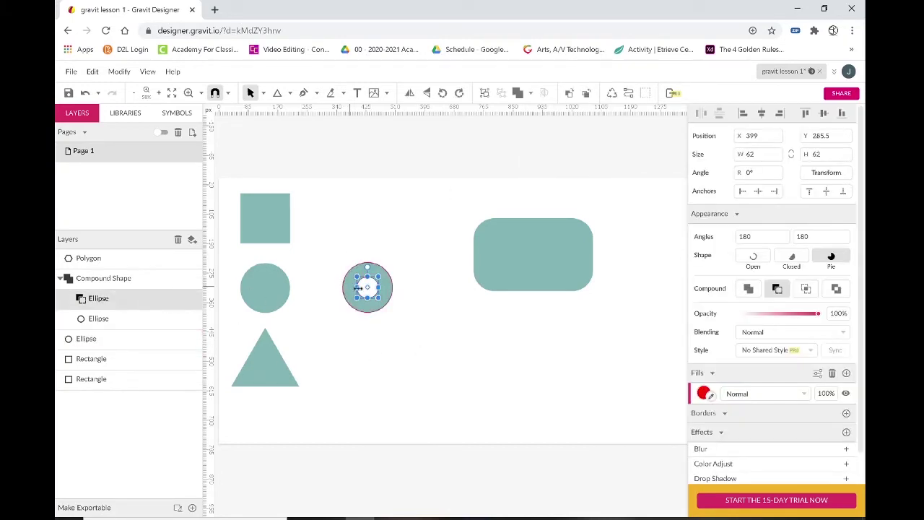
drag(354, 294, 377, 293)
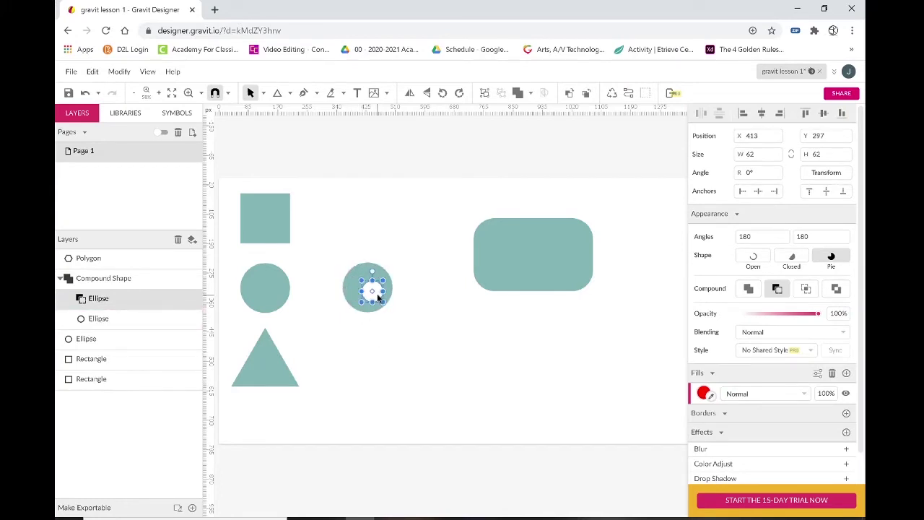
click(375, 370)
mouse_move(365, 293)
mouse_down()
mouse_move(433, 200)
mouse_move(471, 228)
mouse_move(461, 238)
mouse_move(363, 258)
mouse_move(357, 283)
mouse_move(366, 282)
mouse_up()
click(430, 322)
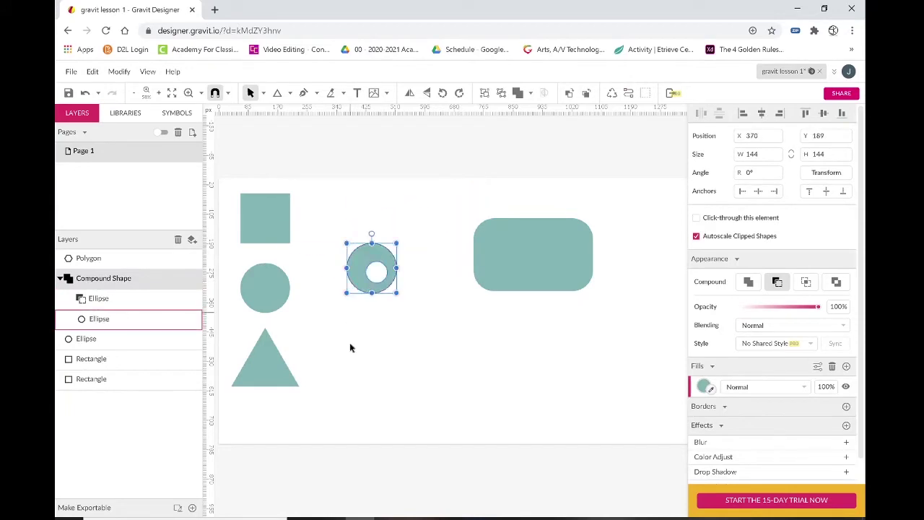
click(373, 377)
Undo the moves of the ring and its inner circle
key(ctrl+z)
key(ctrl+z)
key(ctrl+z)
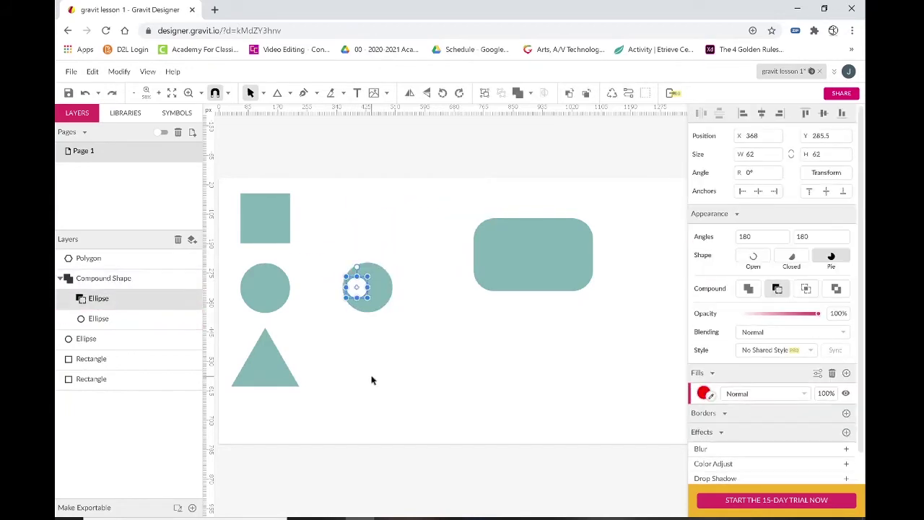
key(ctrl+z)
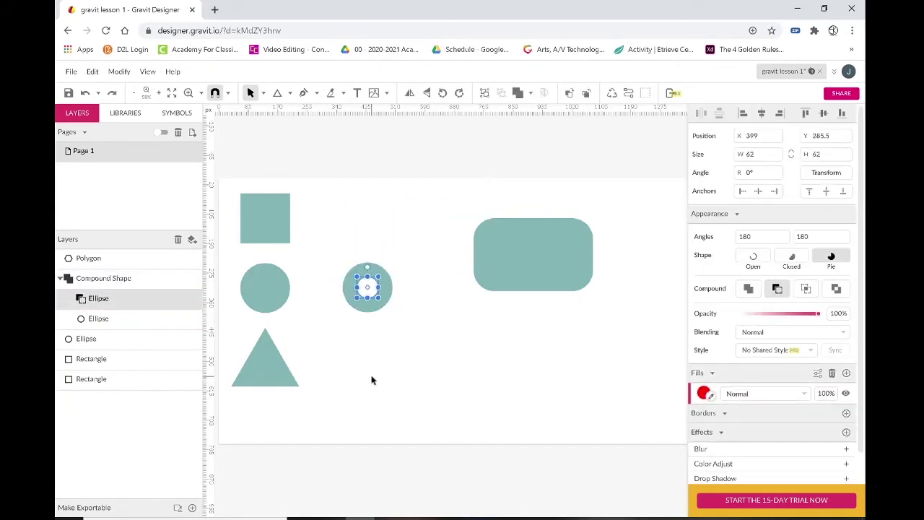
Convert the ring's compound shape to a path
click(131, 280)
right_click(131, 279)
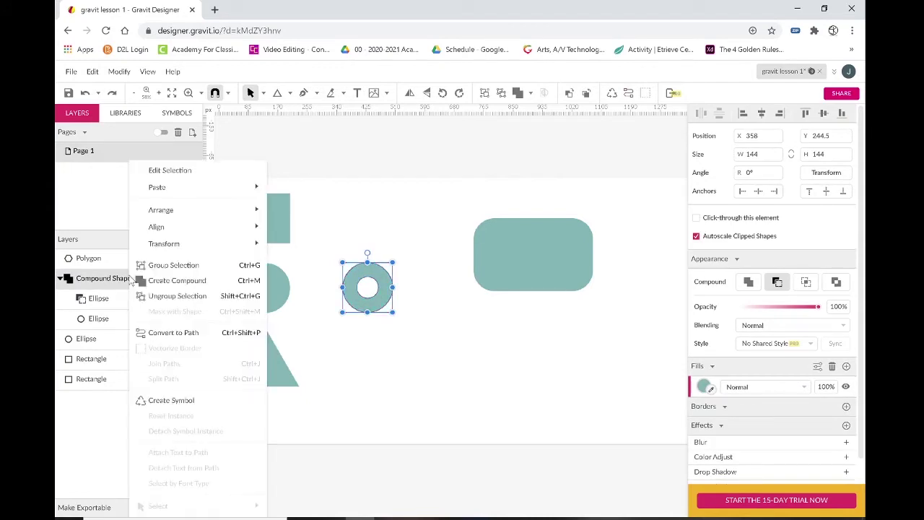
click(166, 336)
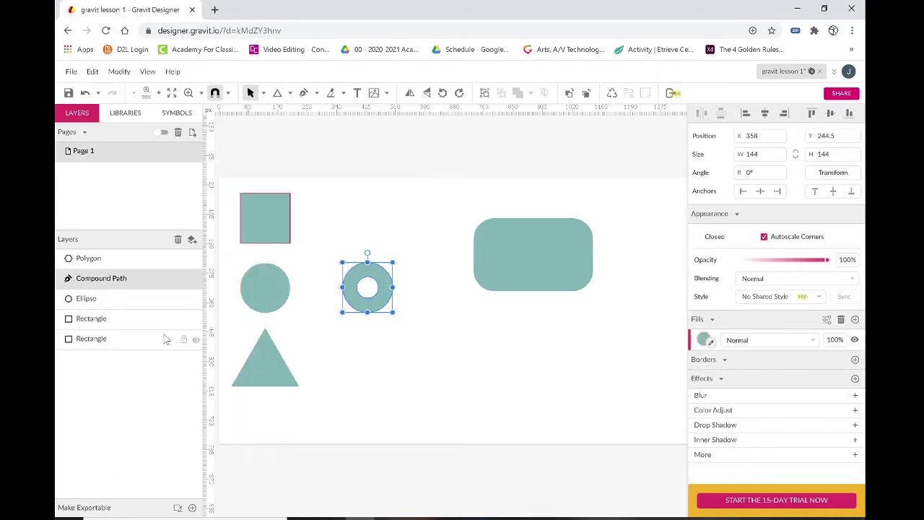
click(476, 378)
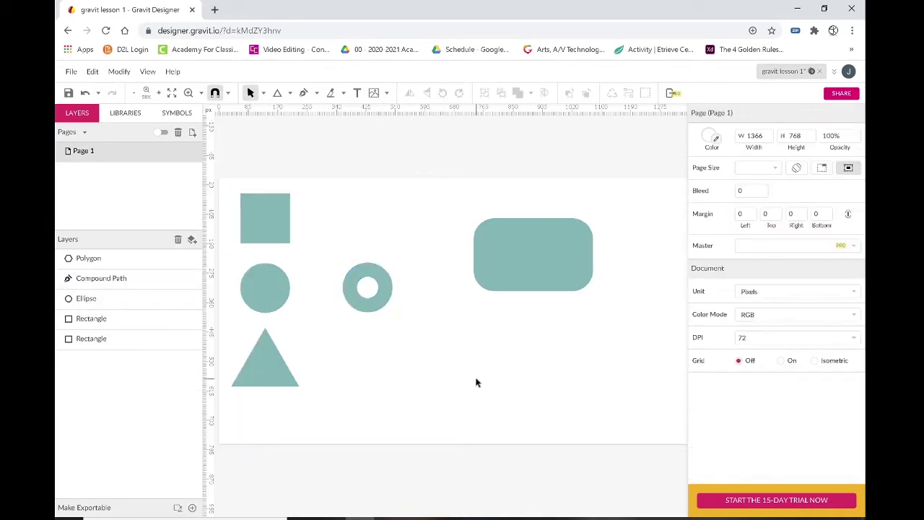
Place a copy of the teal ring beside the teal square
click(374, 306)
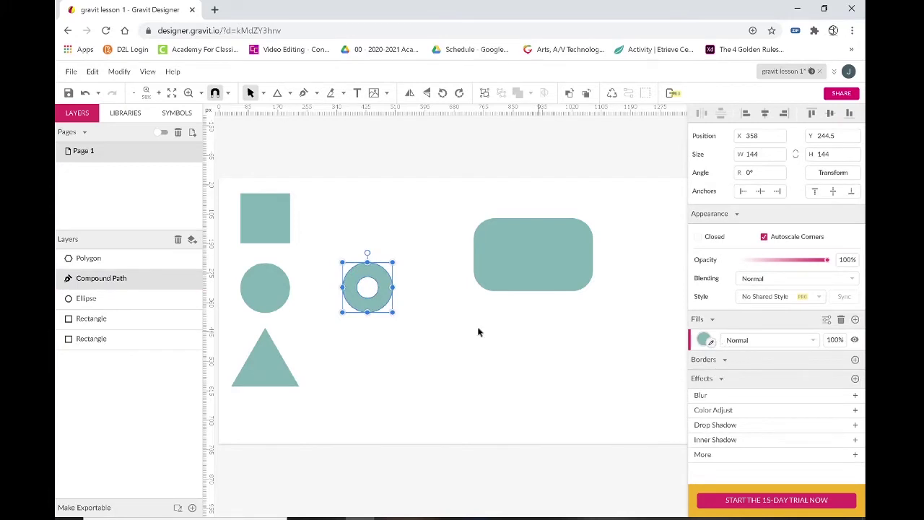
drag(352, 307, 313, 231)
click(427, 388)
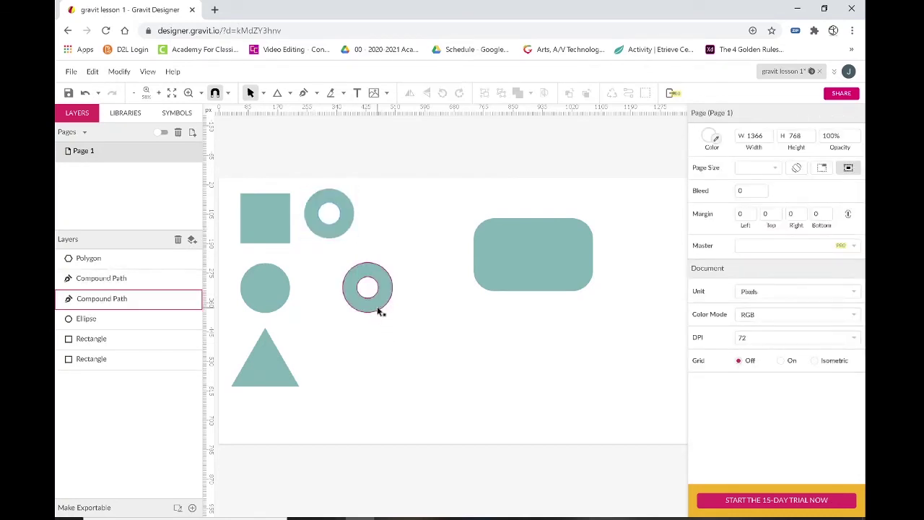
Move the other ring to about X 622, Y 384, below the rounded rectangle, and fill it with the red preset colour #FF0000
drag(377, 311, 468, 358)
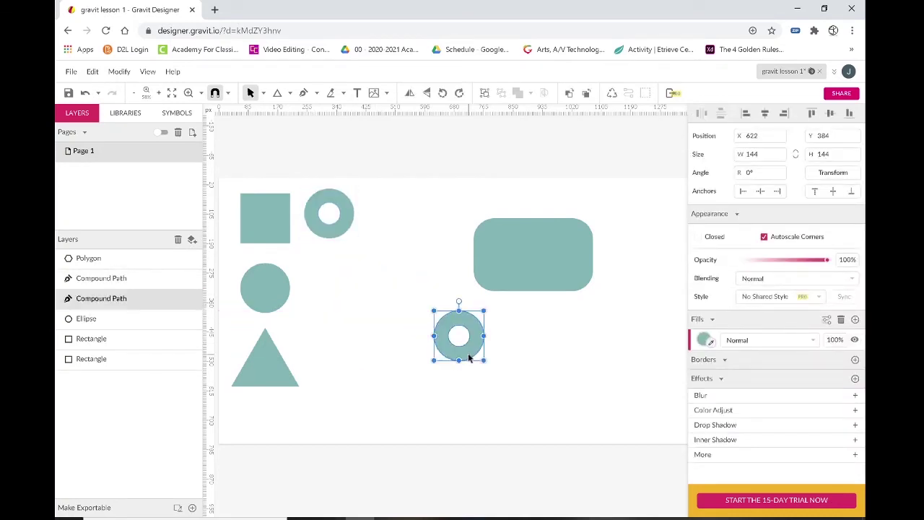
click(704, 339)
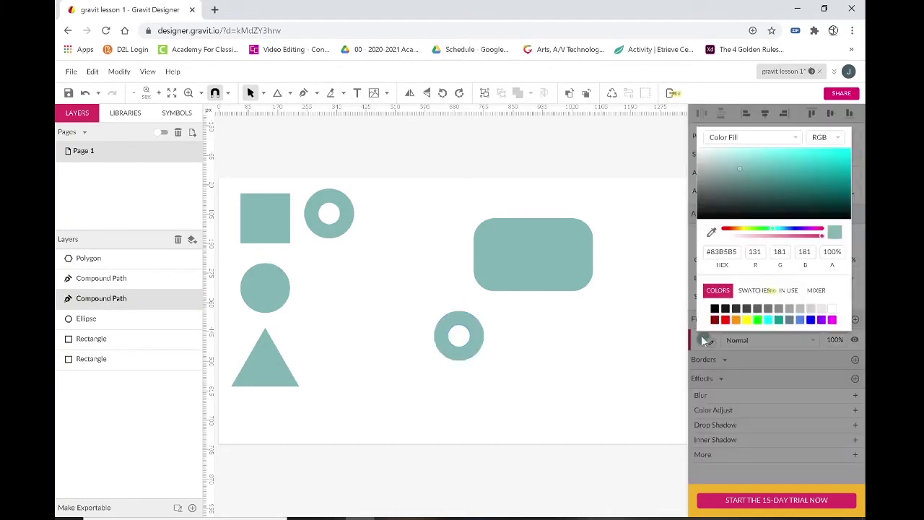
click(725, 320)
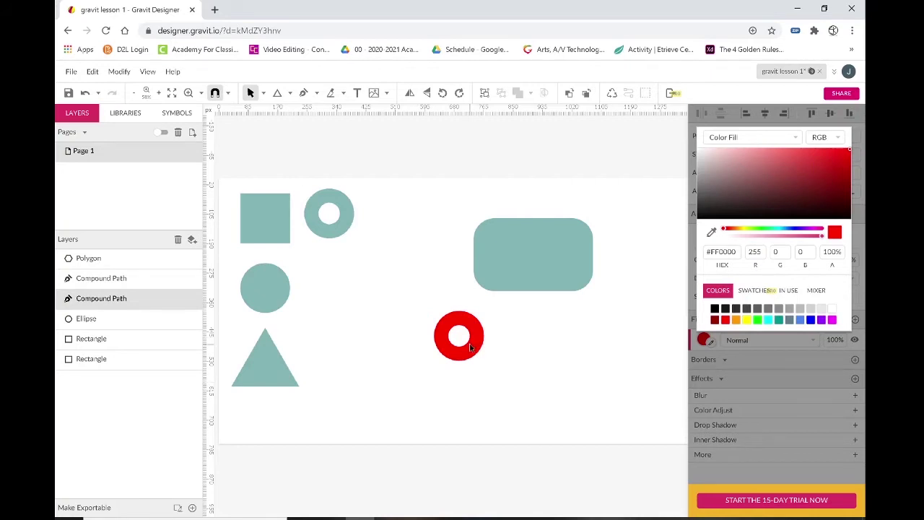
Duplicate the red ring directly beside itself and scale the pair down proportionally to about 219 by 99 px overall
drag(481, 345, 532, 350)
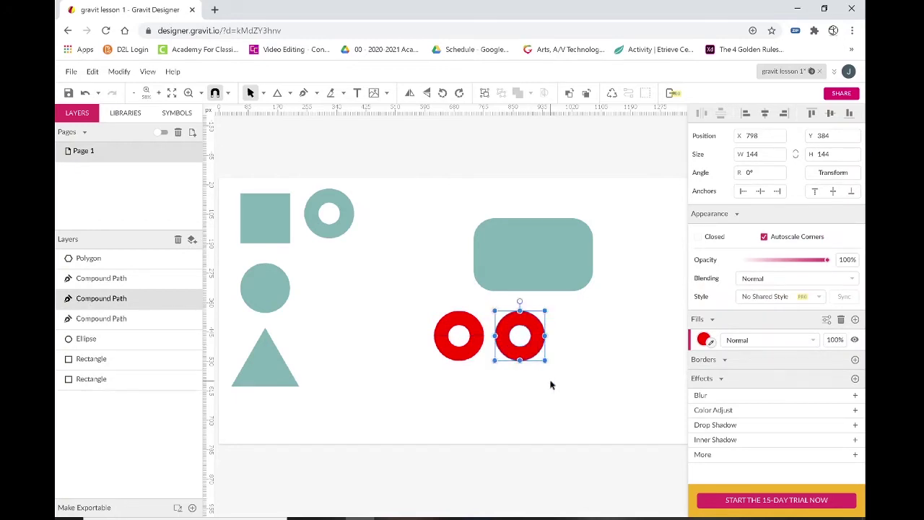
mouse_move(550, 381)
mouse_down()
mouse_move(444, 326)
mouse_move(477, 320)
mouse_up()
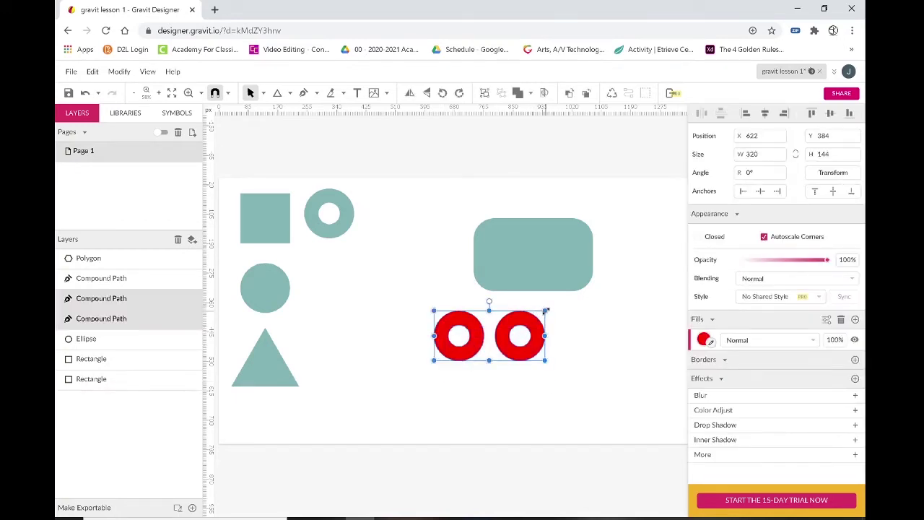
drag(546, 310, 510, 326)
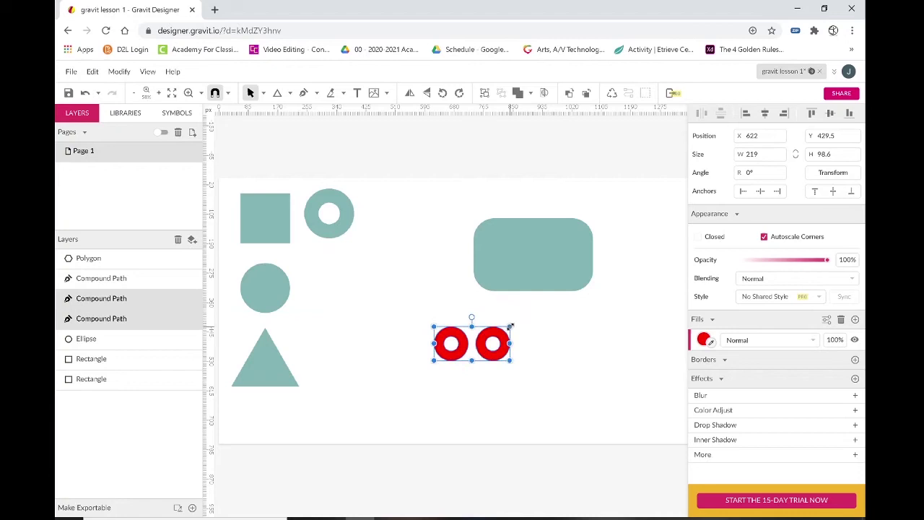
Move the pair of red rings to about X 839, Y 383, just beneath the rounded rectangle
click(499, 363)
drag(518, 375, 531, 341)
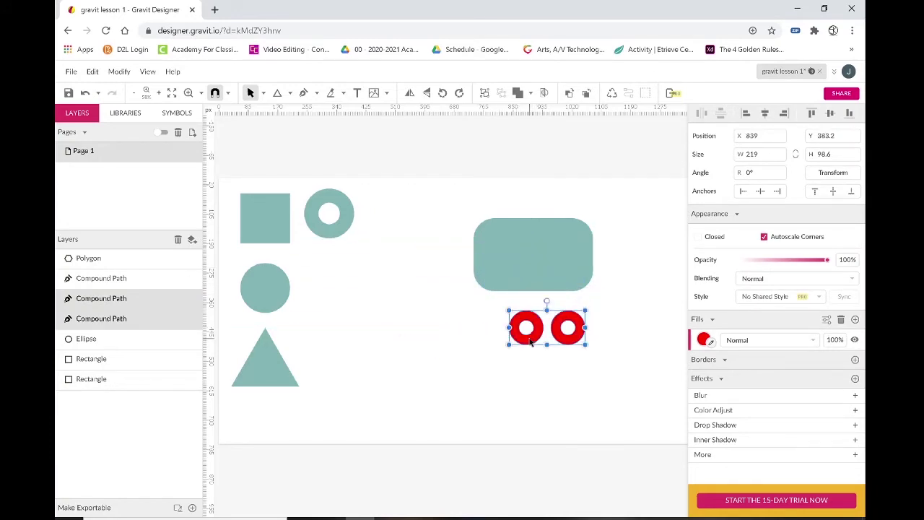
click(549, 398)
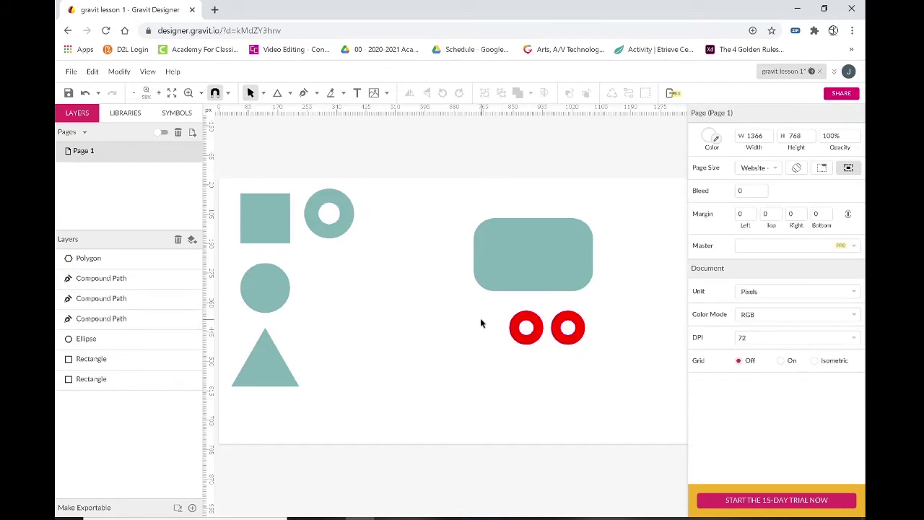
drag(480, 322, 600, 340)
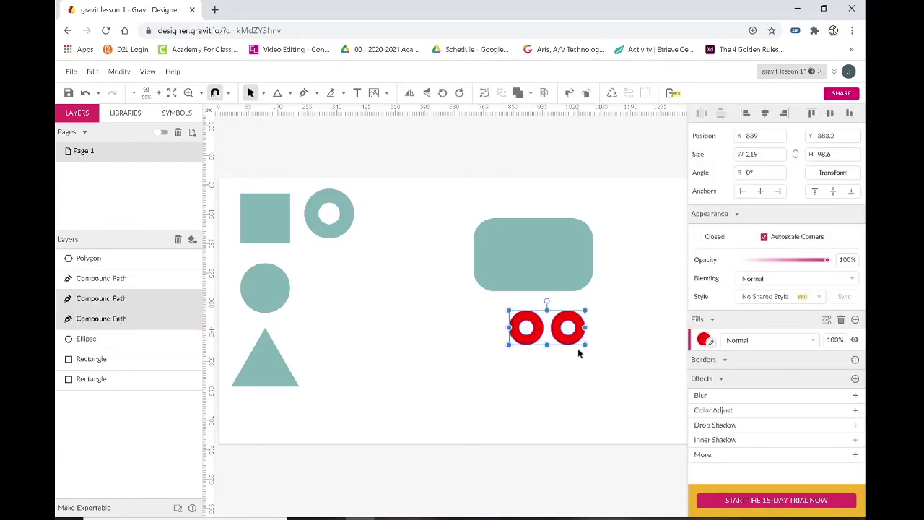
click(573, 376)
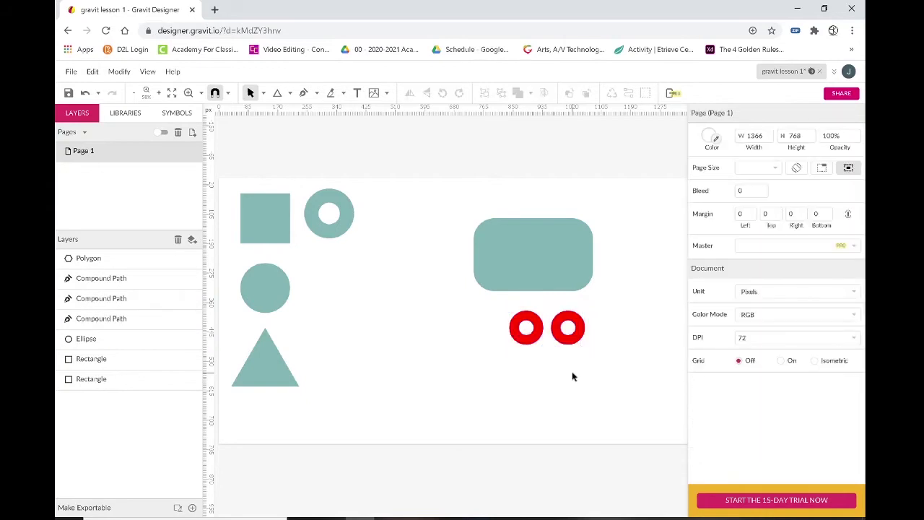
Align both red rings and the rounded rectangle on their horizontal and vertical centres, so the rings stack in its middle
drag(505, 310, 554, 272)
click(575, 353)
drag(476, 206, 588, 352)
click(766, 114)
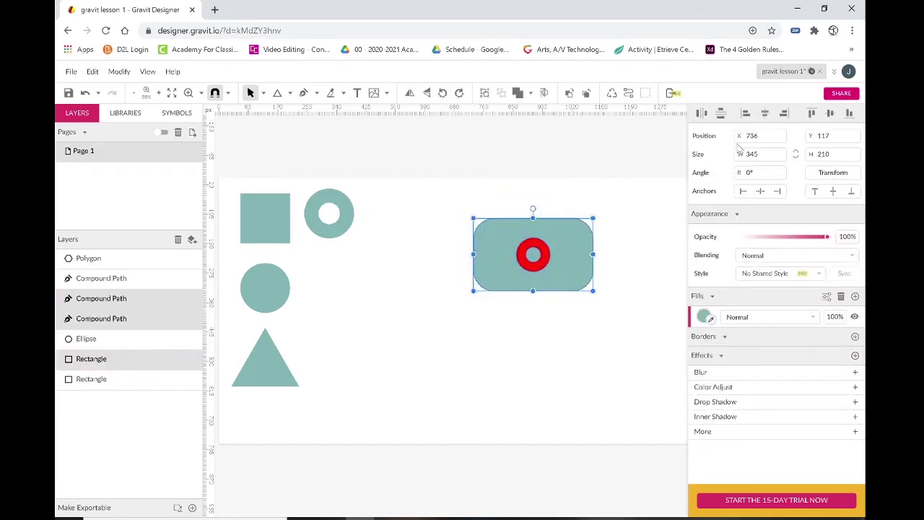
click(599, 275)
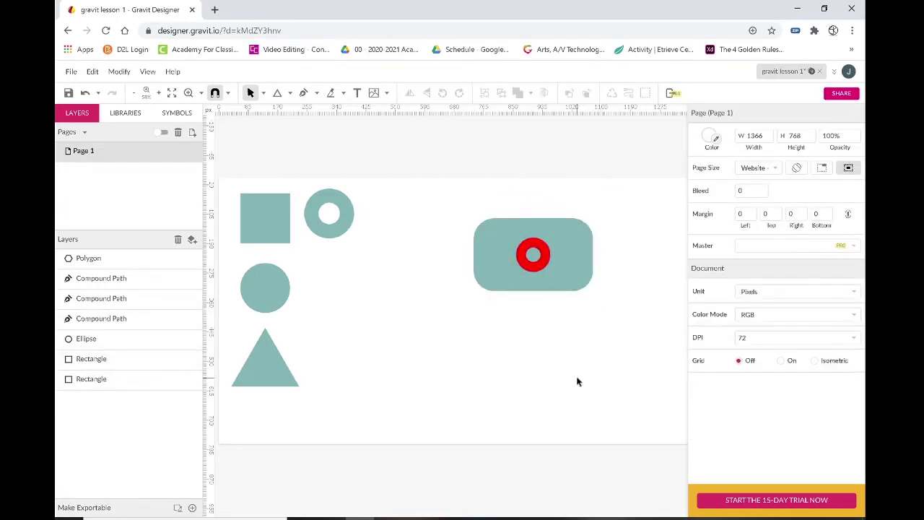
Undo the centre alignments of the red rings and the rounded rectangle, and group the two red rings
key(ctrl+z)
key(ctrl+z)
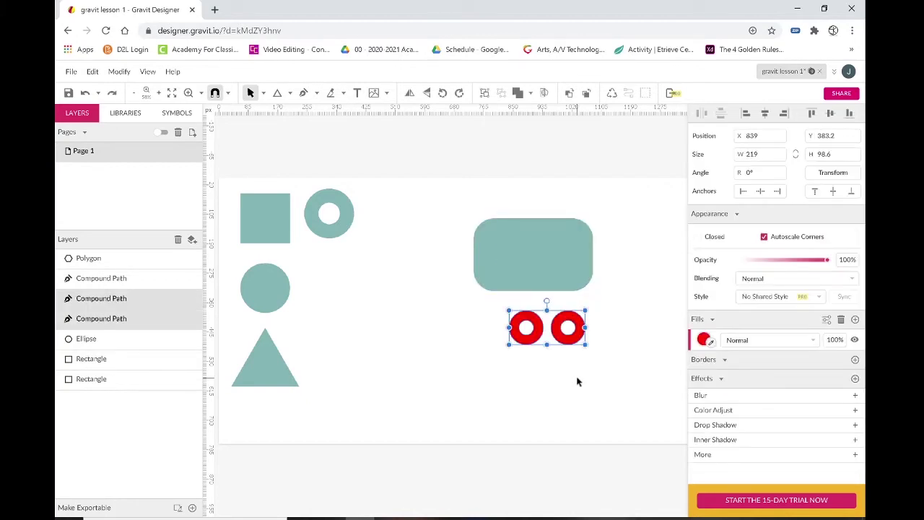
click(581, 359)
drag(599, 357, 513, 315)
right_click(525, 326)
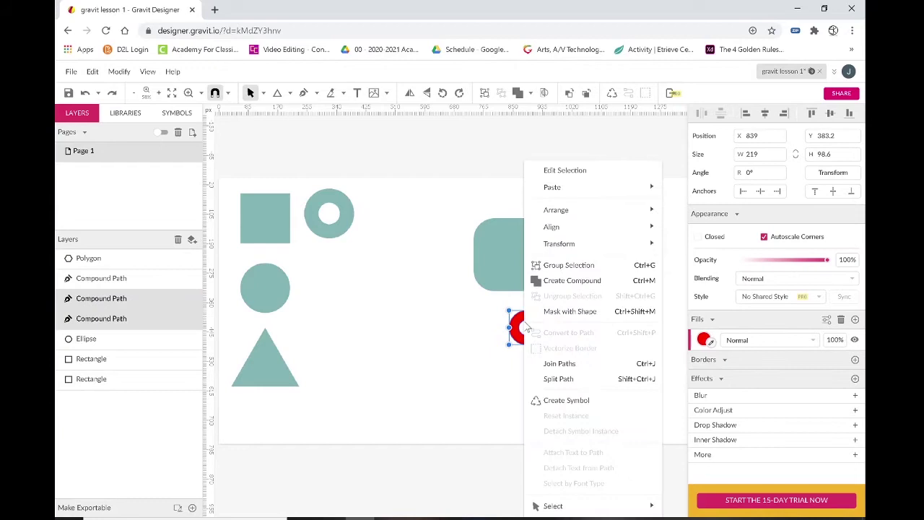
click(569, 266)
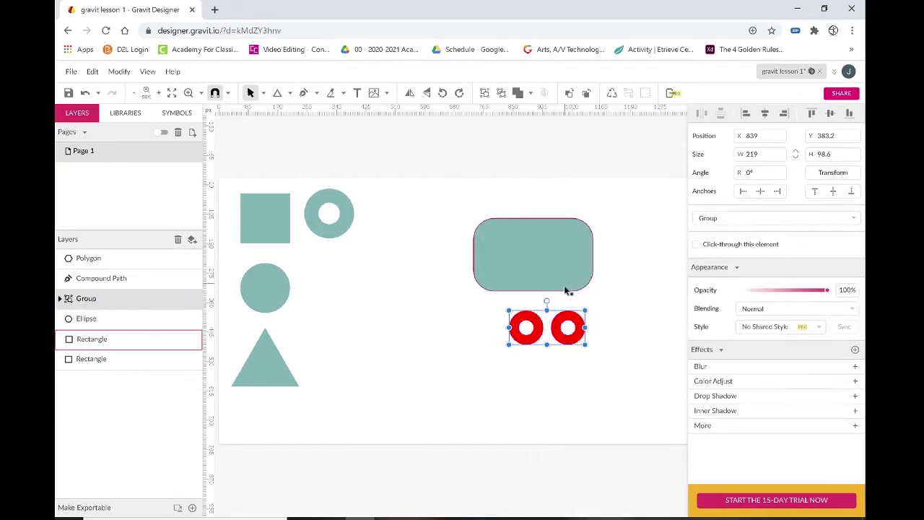
Move the red ring group onto the rounded rectangle at about X 799 and align both on their vertical centres
click(559, 386)
drag(589, 387, 515, 309)
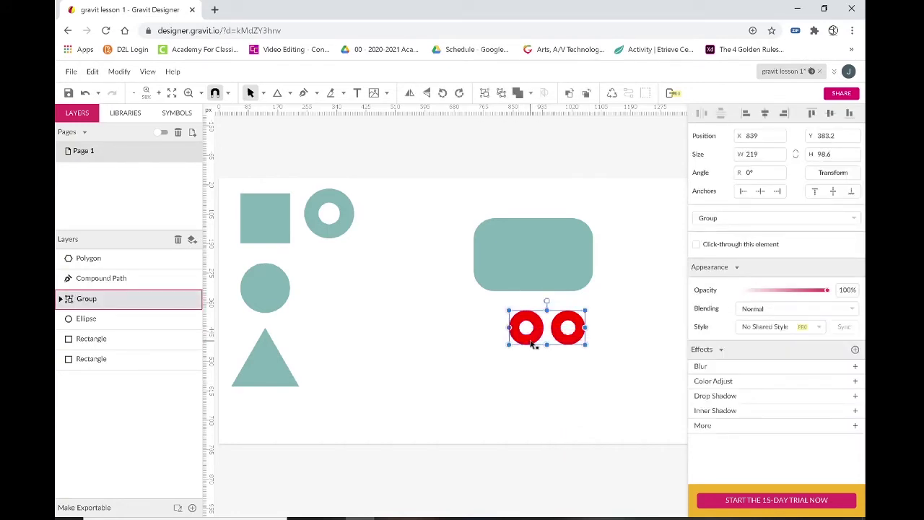
drag(531, 344, 517, 272)
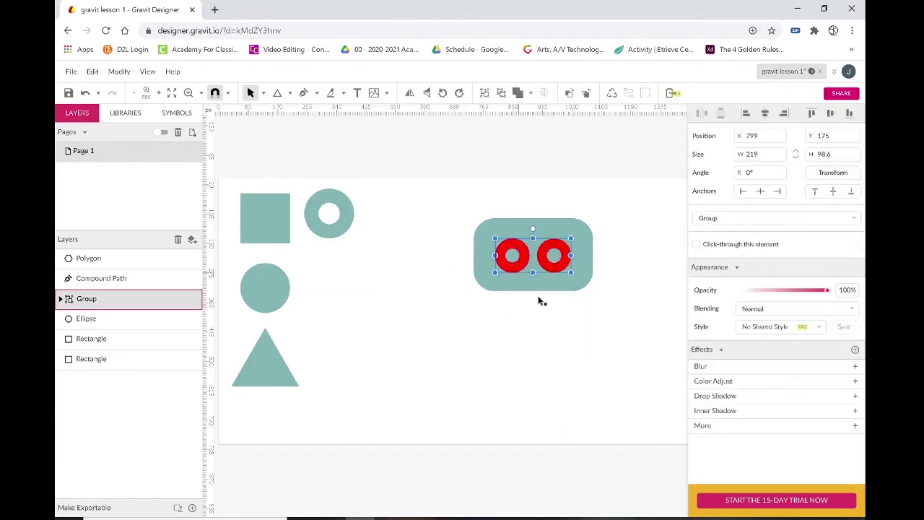
click(541, 301)
drag(563, 324, 481, 226)
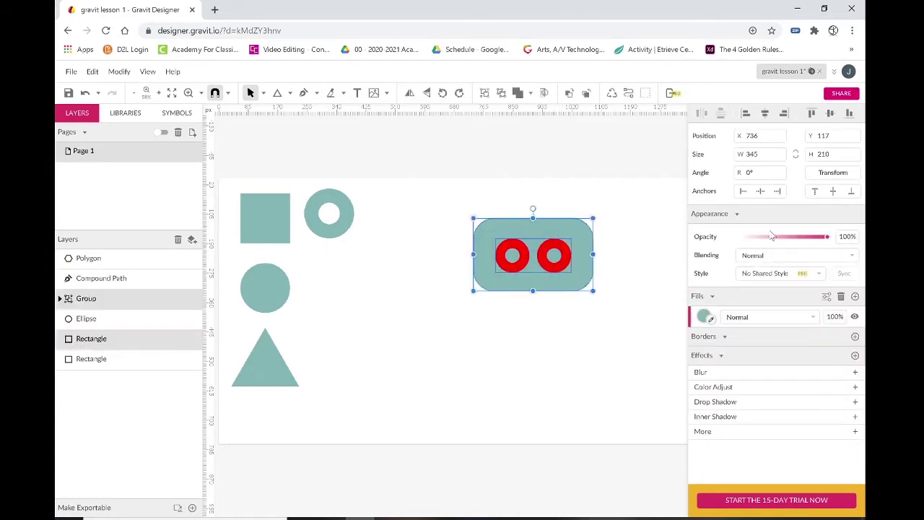
click(830, 116)
click(560, 374)
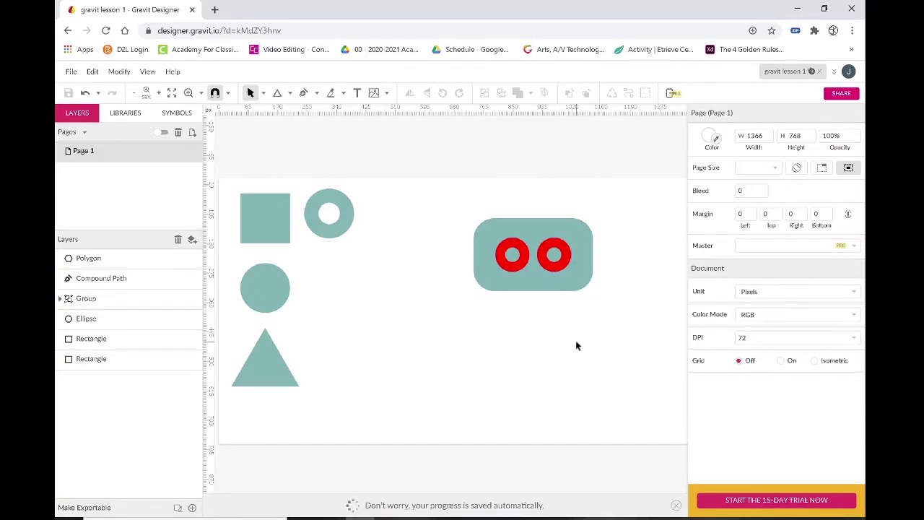
Subtract the grouped rings from the rounded rectangle to cut out two ring-shaped eyes
drag(588, 337, 458, 231)
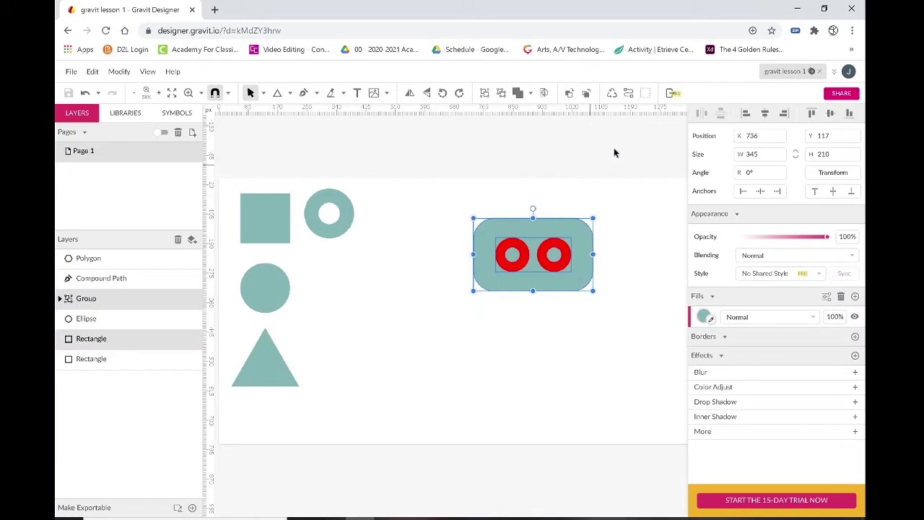
click(531, 93)
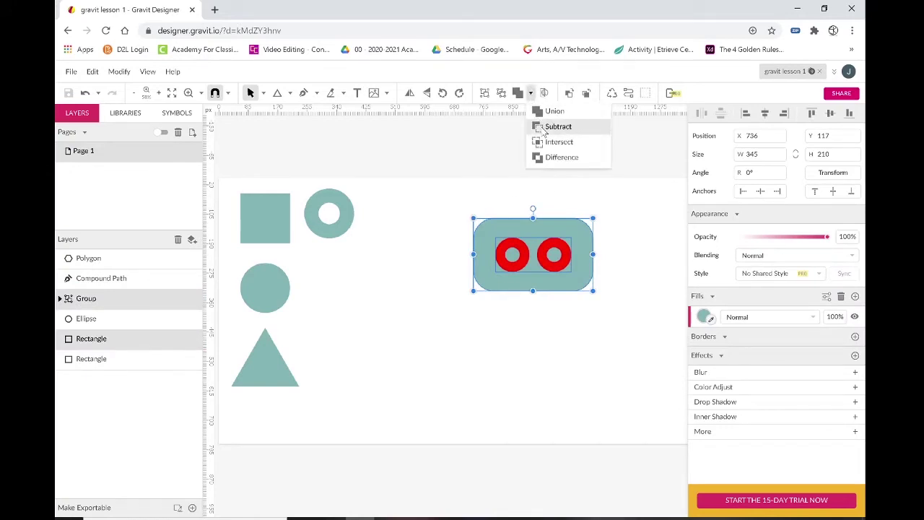
click(557, 127)
click(546, 338)
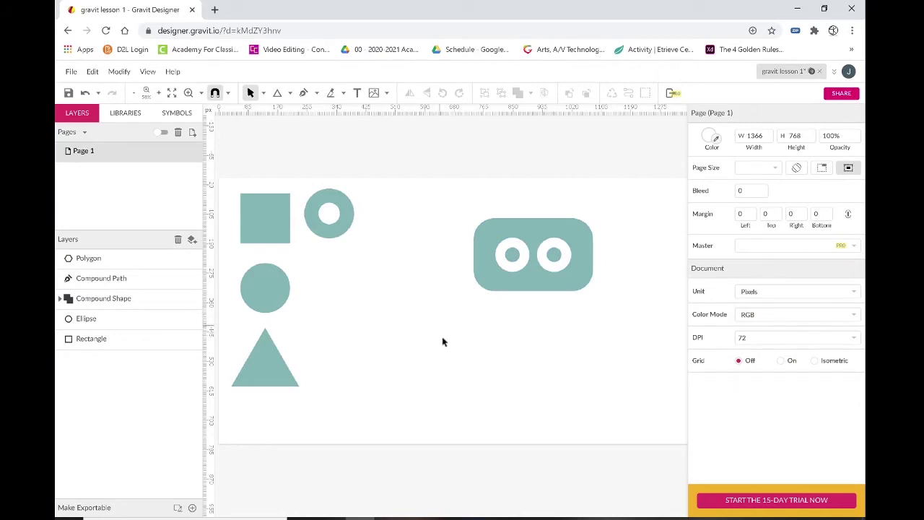
Place a copy of the triangle at about X 319, Y 368, and a copy of the circle centred over its apex
key(space)
drag(474, 354, 470, 390)
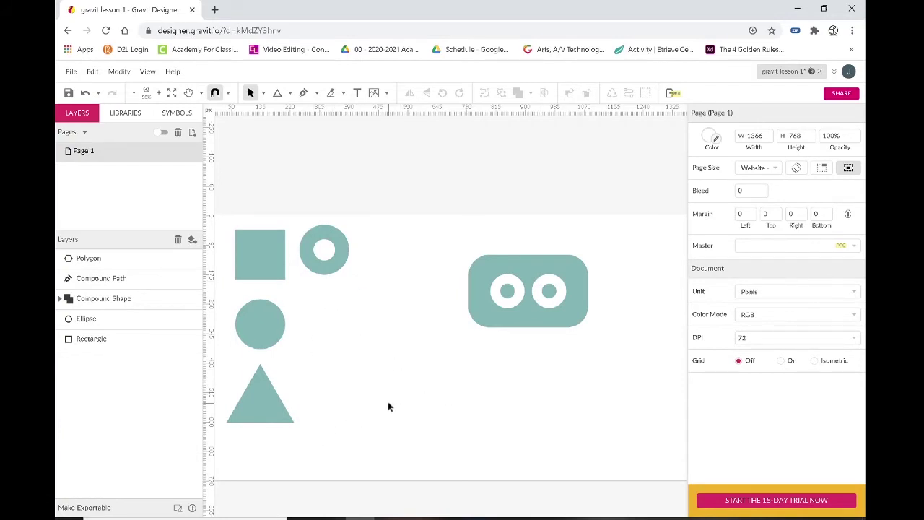
click(281, 324)
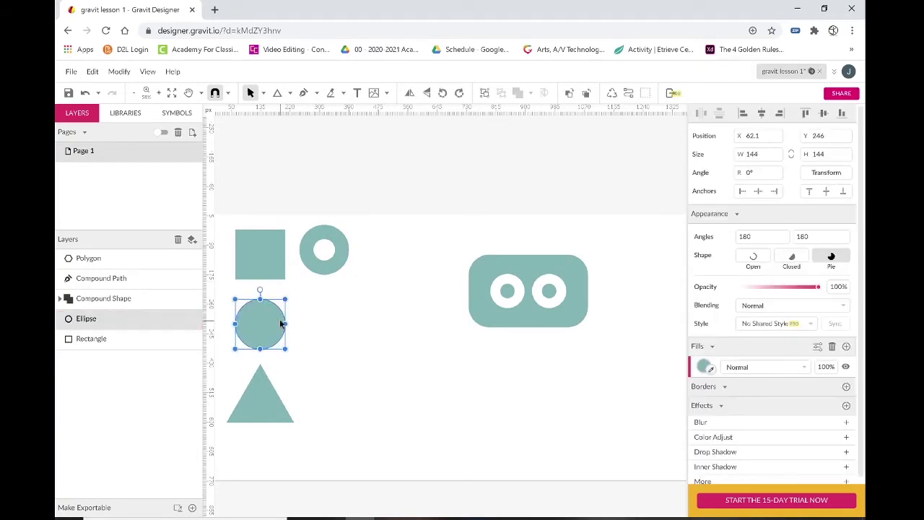
click(267, 396)
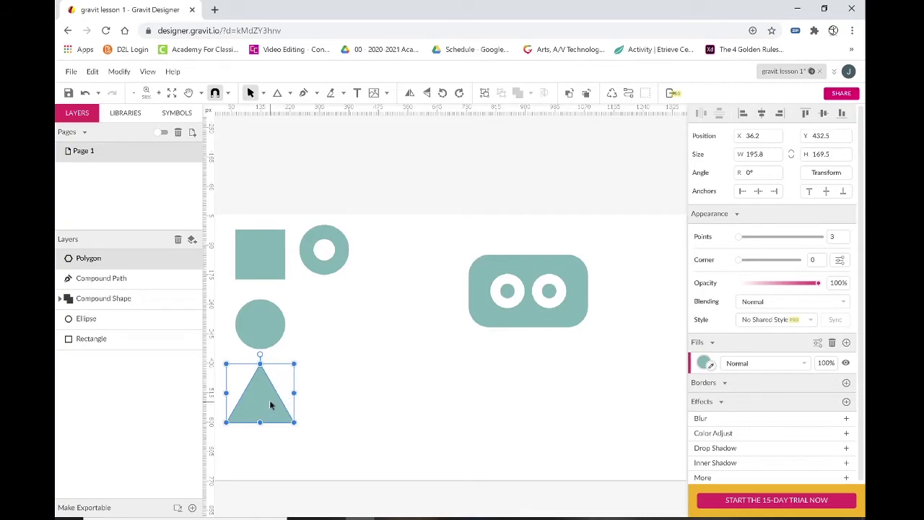
drag(271, 405, 378, 382)
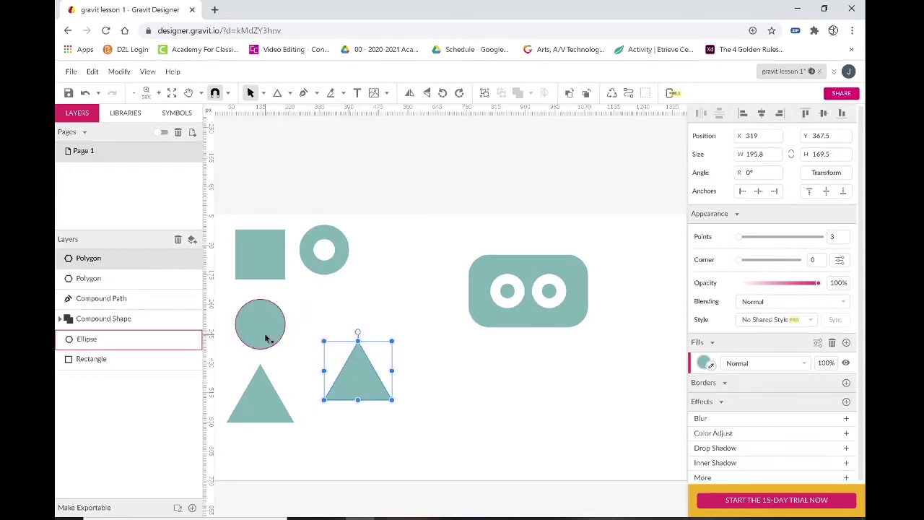
drag(265, 340, 365, 350)
Narrow the triangle copy symmetrically to about 58 px wide and shrink the circle copy from its centre to about 44 px
click(356, 398)
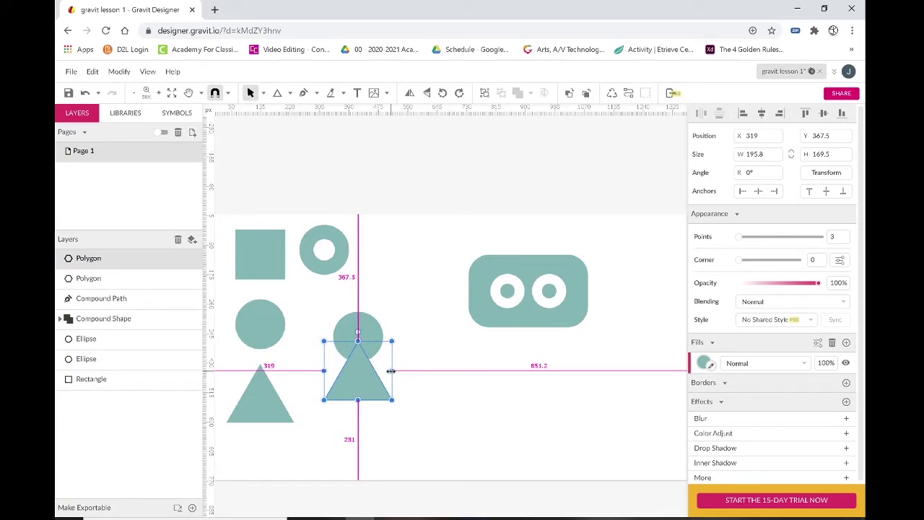
drag(391, 370, 369, 348)
click(370, 330)
click(408, 401)
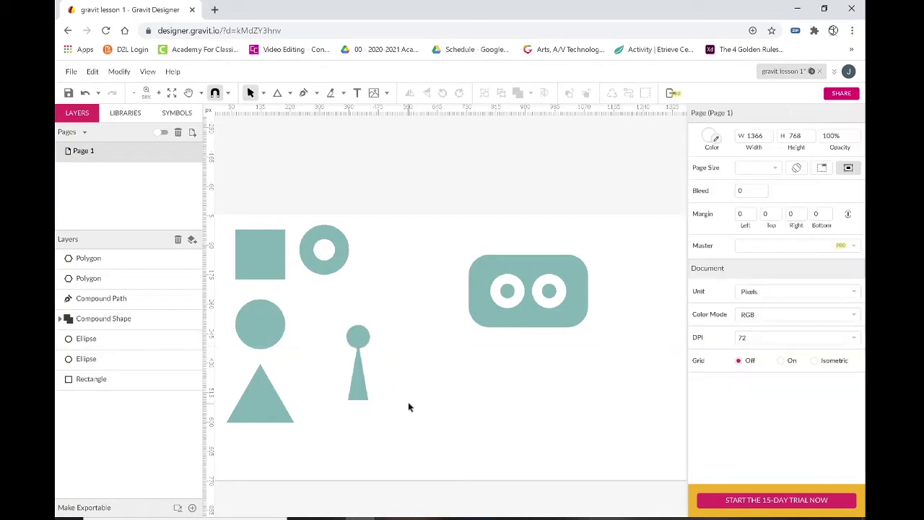
click(362, 337)
drag(374, 349, 367, 343)
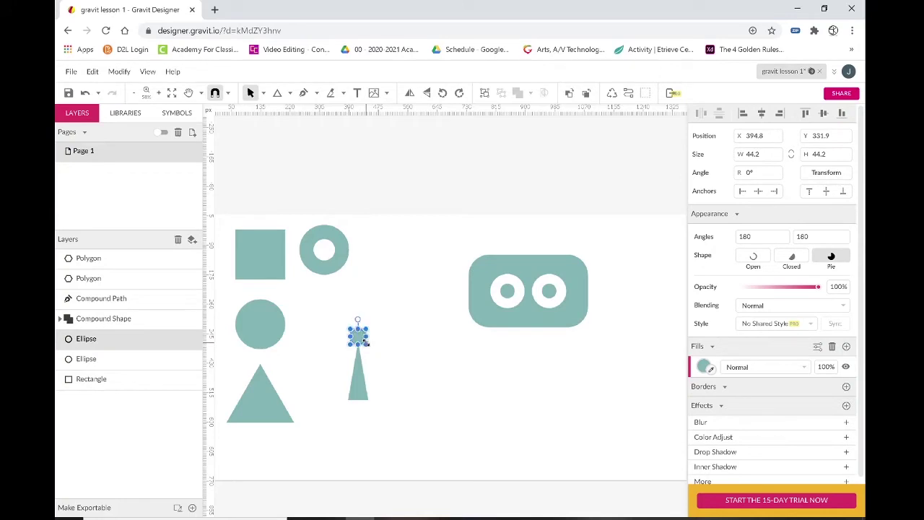
click(392, 391)
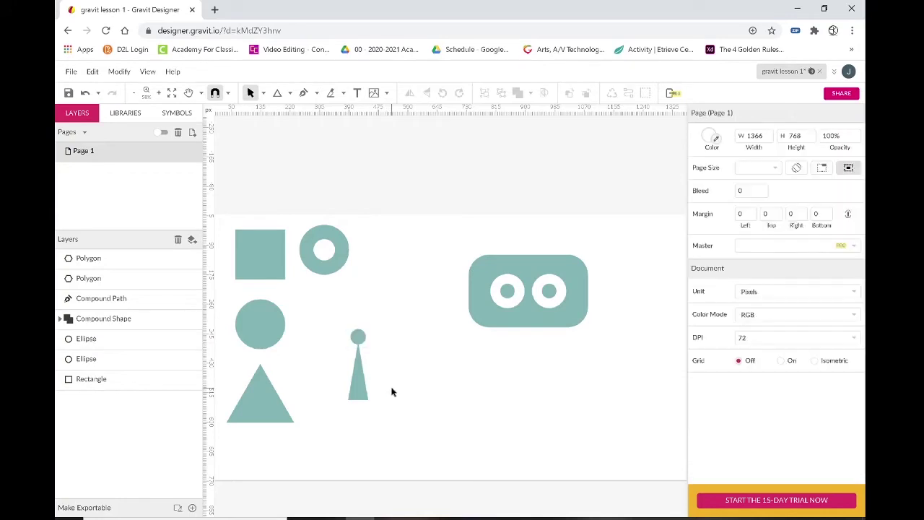
Nudge the small circle down to about Y 342 so it overlaps the tip of the narrow triangle
click(359, 337)
key(Down)
key(Down)
key(Down)
key(Down)
key(Down)
key(Down)
key(Down)
key(Down)
key(Down)
key(Down)
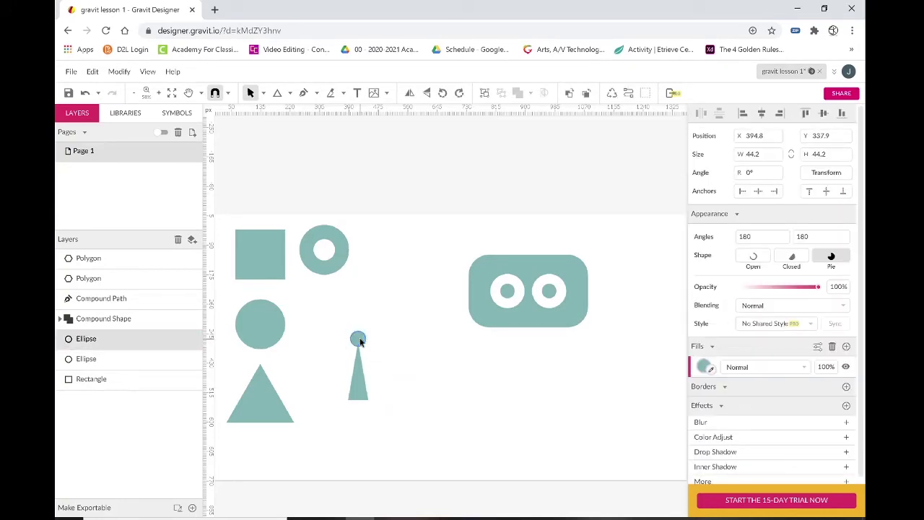
click(412, 441)
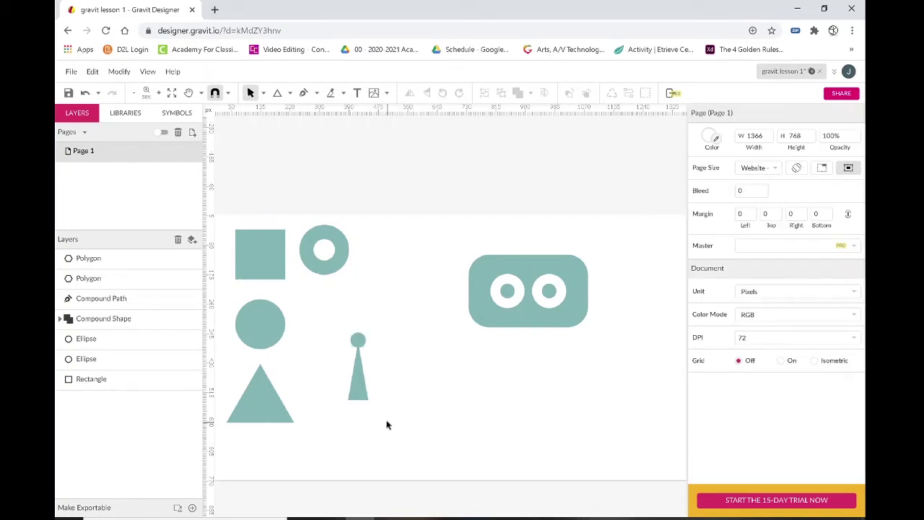
Combine the small circle and the narrow triangle into one antenna shape with Union
drag(388, 423, 347, 328)
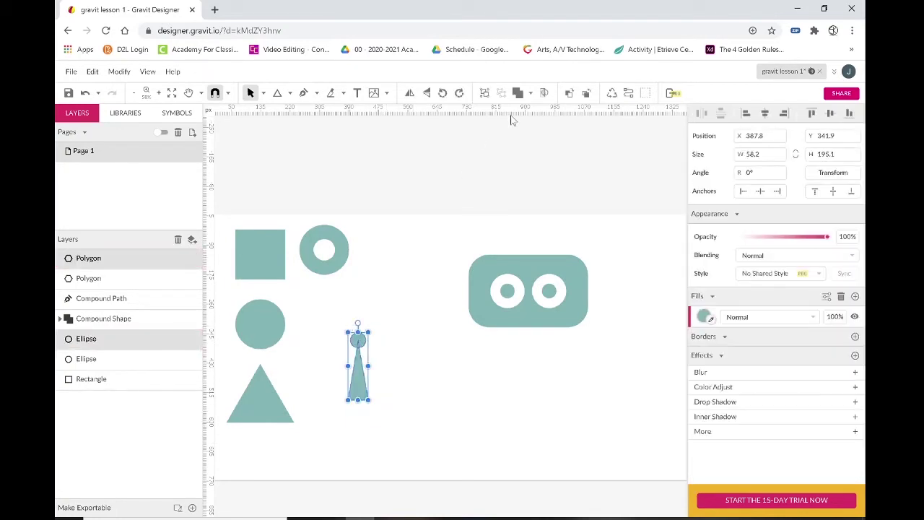
click(530, 94)
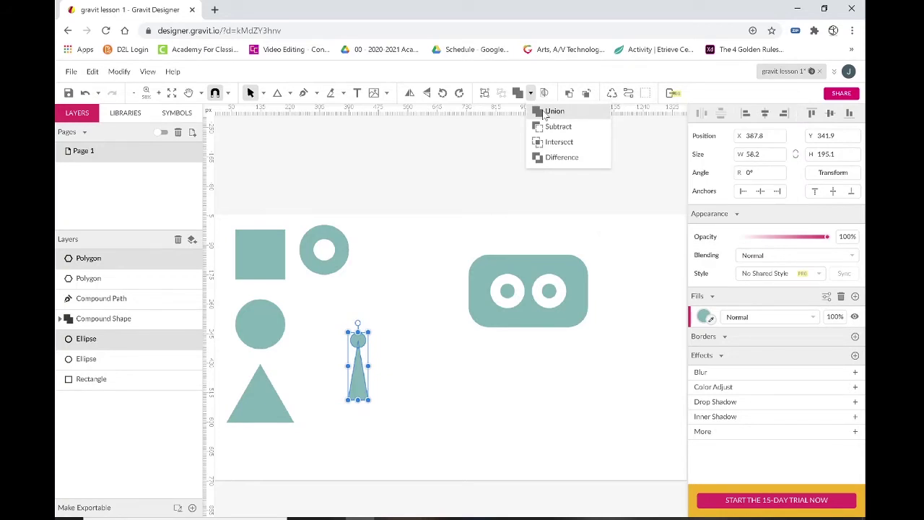
click(553, 111)
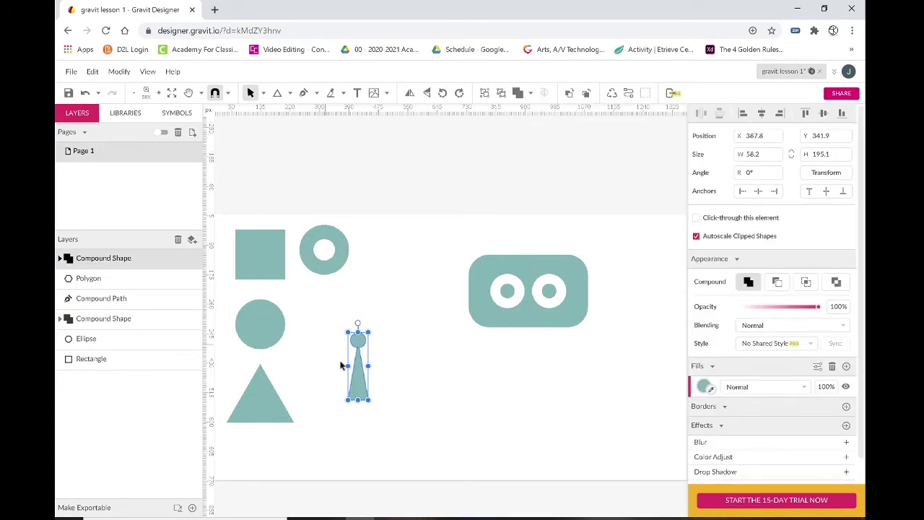
click(414, 376)
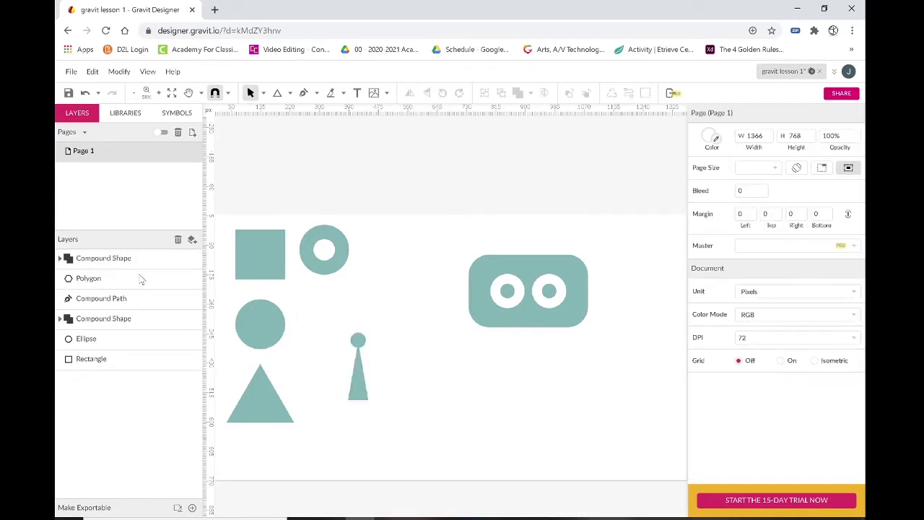
Convert the antenna's compound shape to a single path
click(61, 258)
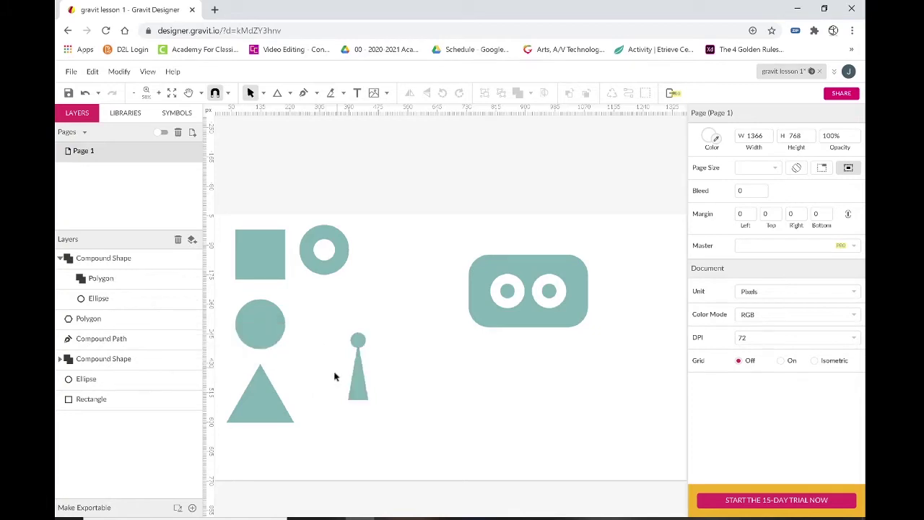
right_click(117, 264)
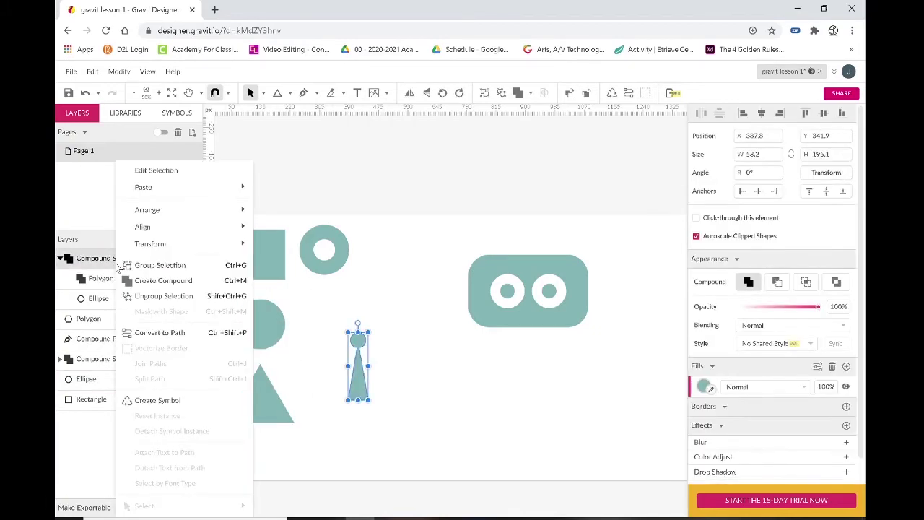
click(159, 333)
click(425, 365)
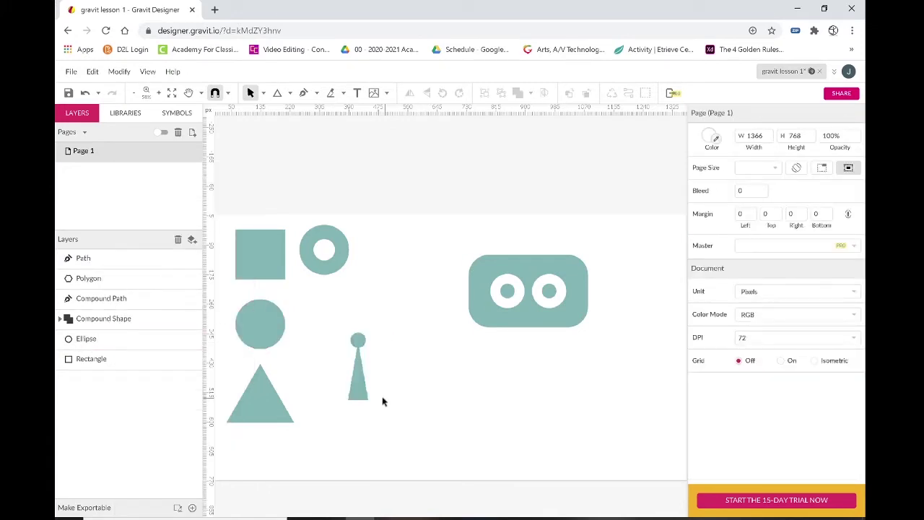
click(357, 389)
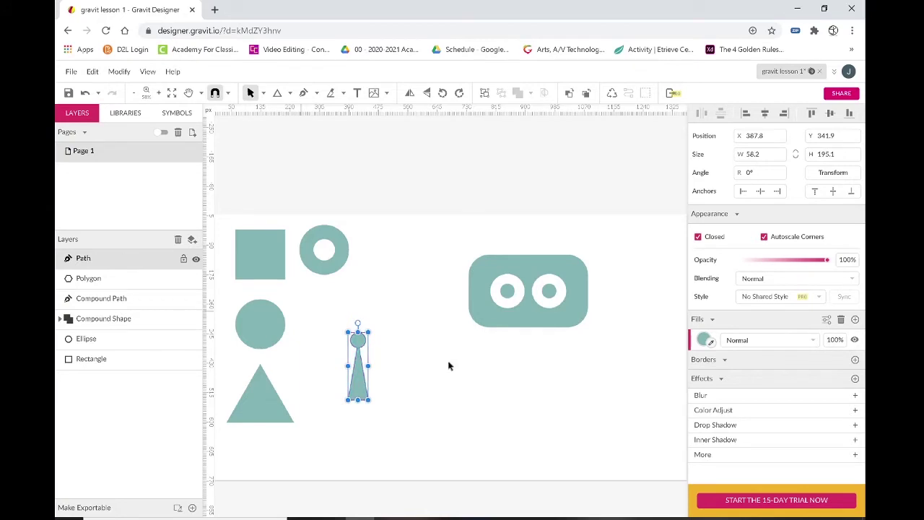
Convert the rounded rectangle with the ring cut-outs to a path
click(544, 307)
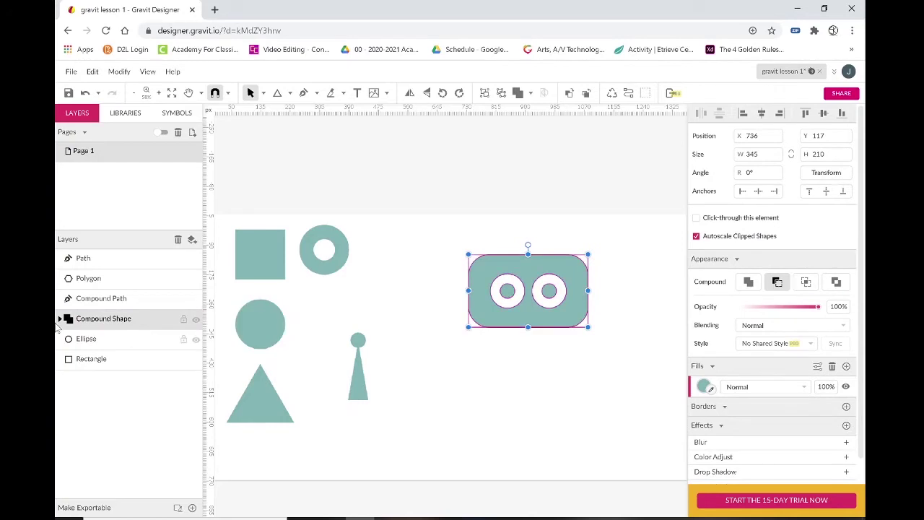
right_click(127, 320)
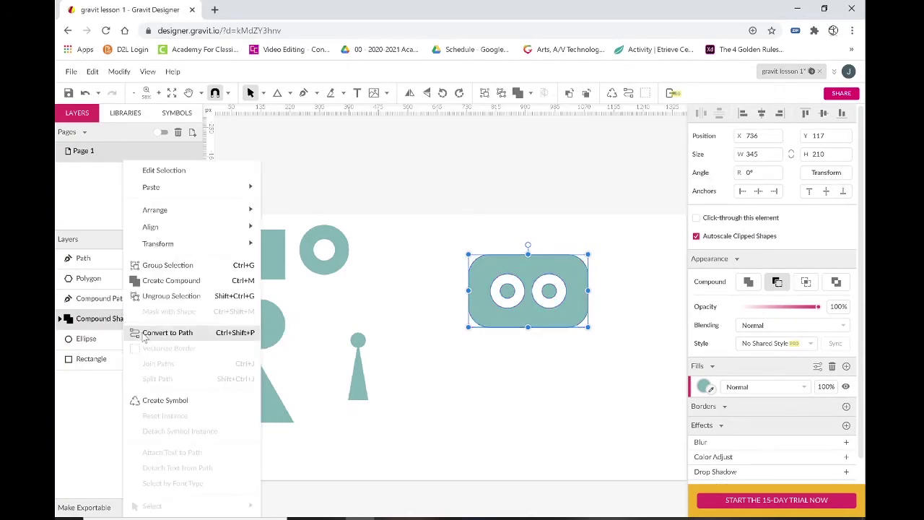
click(148, 334)
click(392, 389)
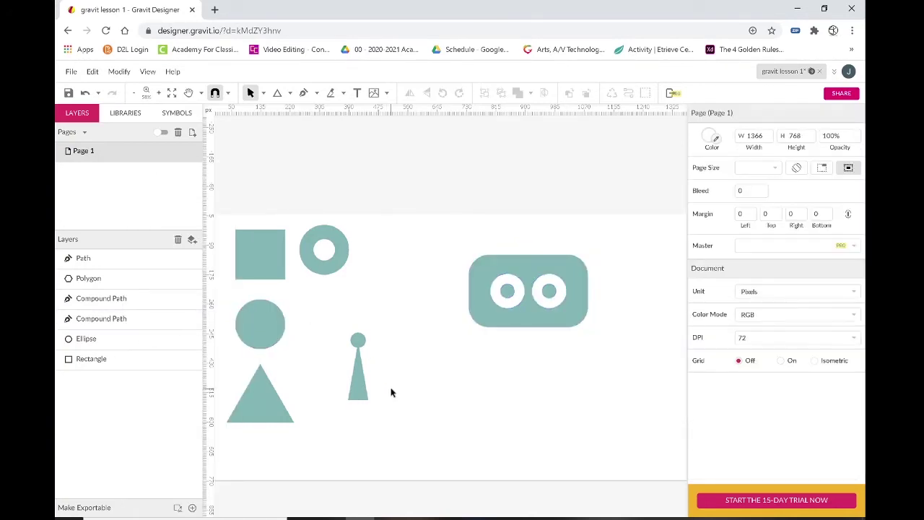
click(482, 310)
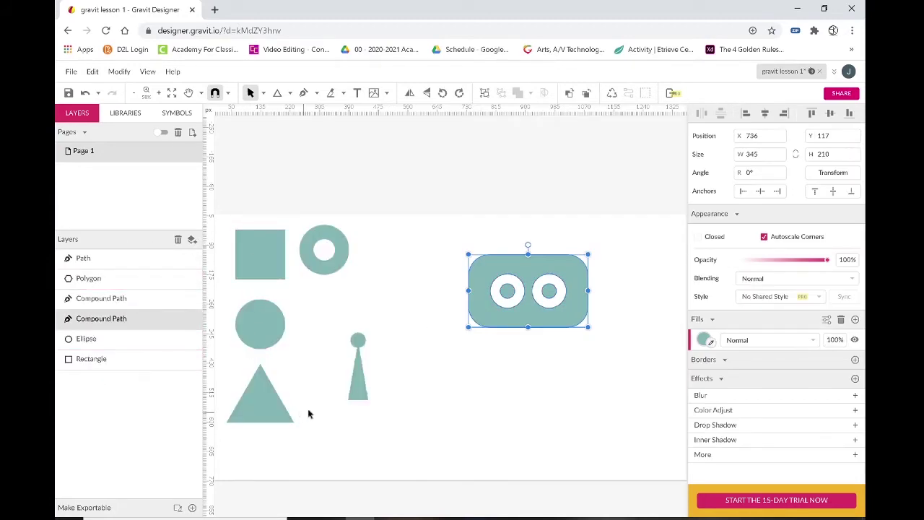
click(393, 384)
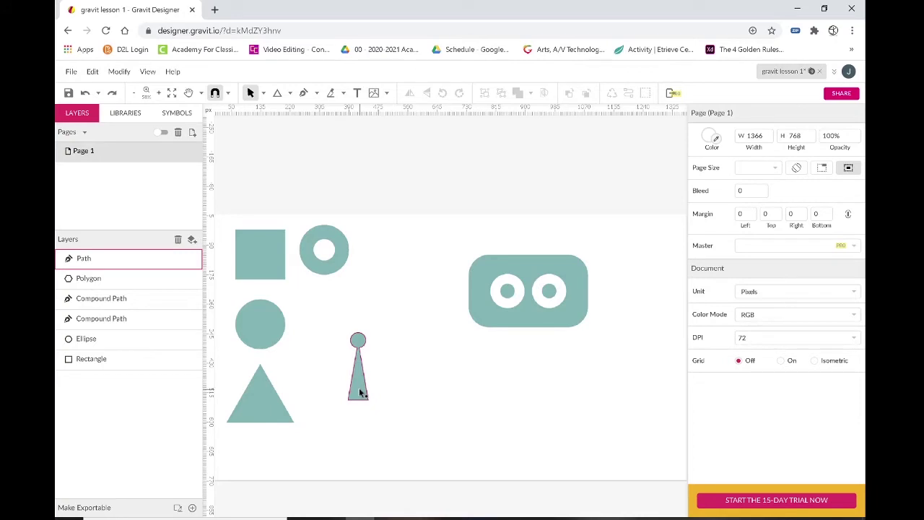
Place a copy of the antenna on the rounded rectangle's upper edge and scale it down proportionally to about 31 by 103 px
drag(361, 391, 529, 254)
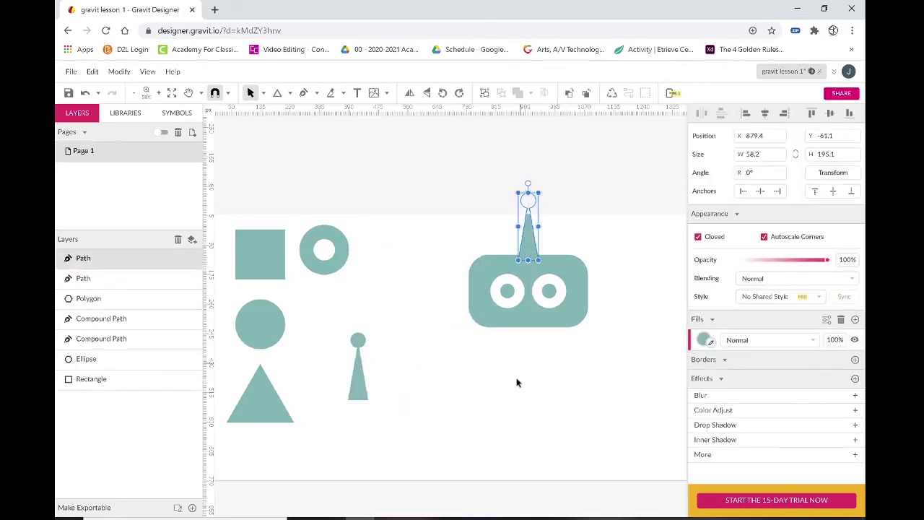
drag(539, 192, 528, 223)
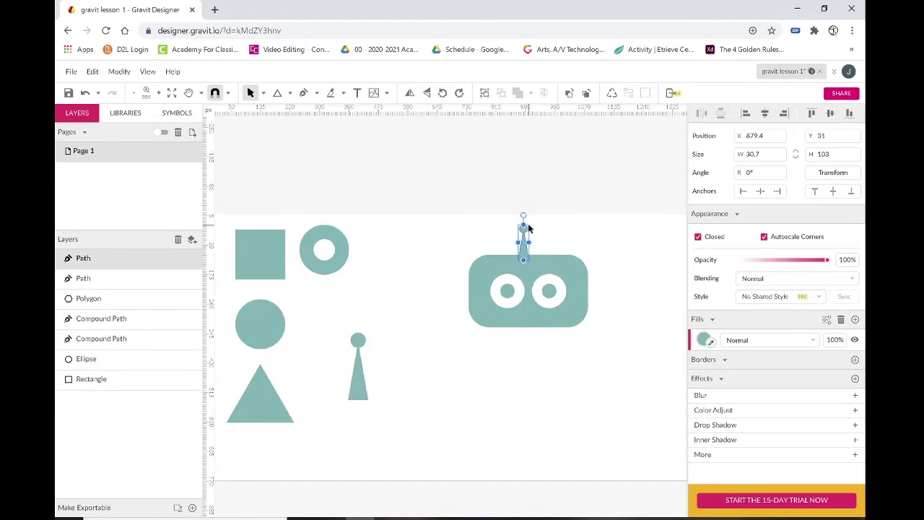
Centre the small antenna above the rounded head and nudge it up so its base just touches the head's upper edge
click(558, 242)
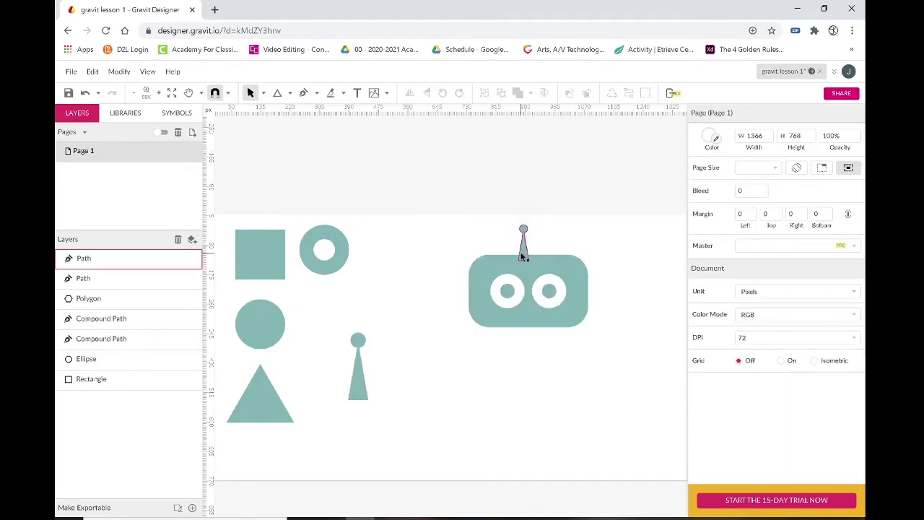
drag(522, 256, 526, 257)
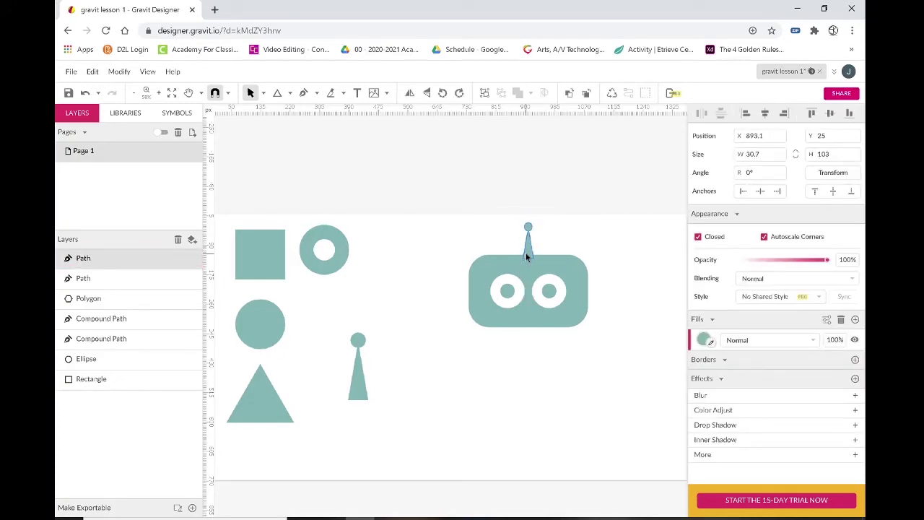
key(Up)
key(Up)
key(Up)
click(599, 319)
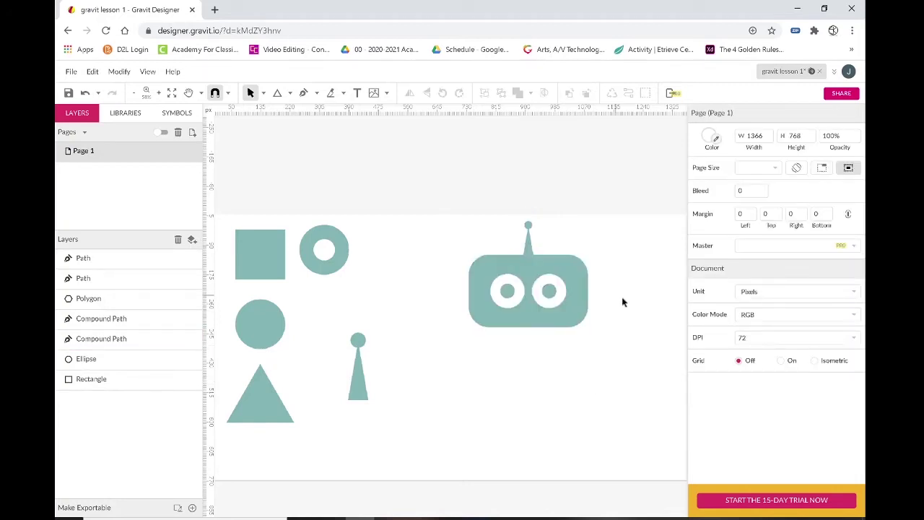
click(528, 242)
click(595, 325)
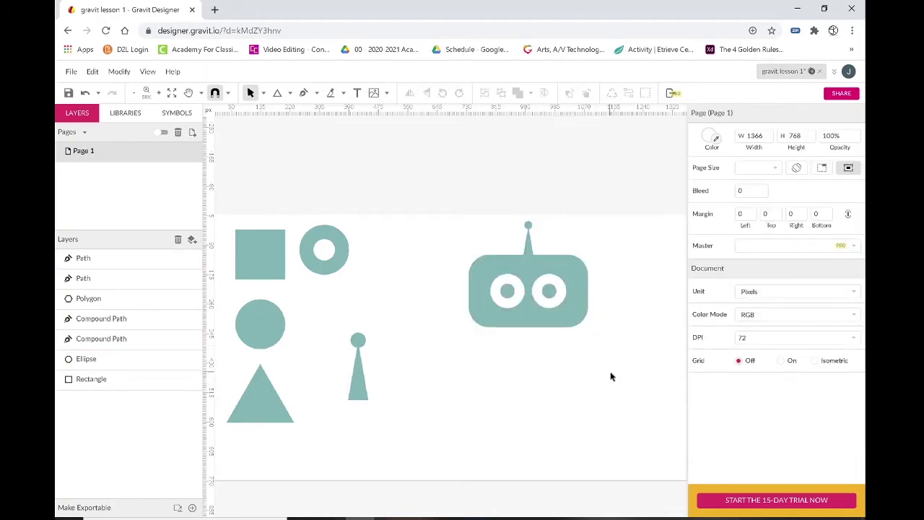
Unite the small antenna and the head into one compound shape and convert it to a path
drag(594, 381, 466, 221)
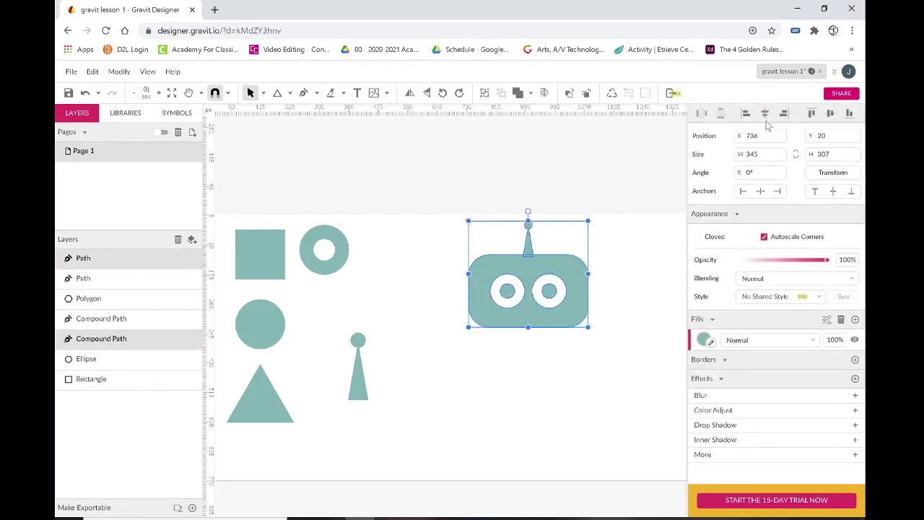
click(635, 329)
drag(610, 364, 452, 194)
click(518, 93)
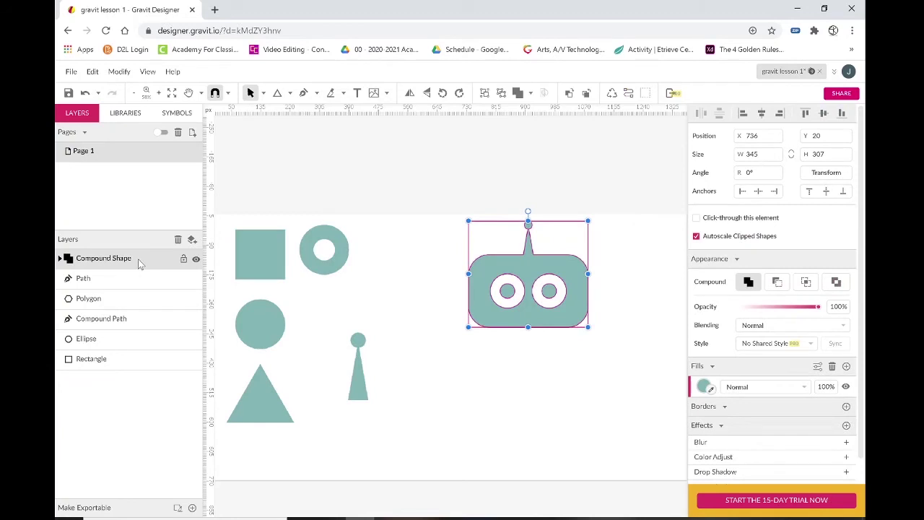
key(ctrl+shift+c)
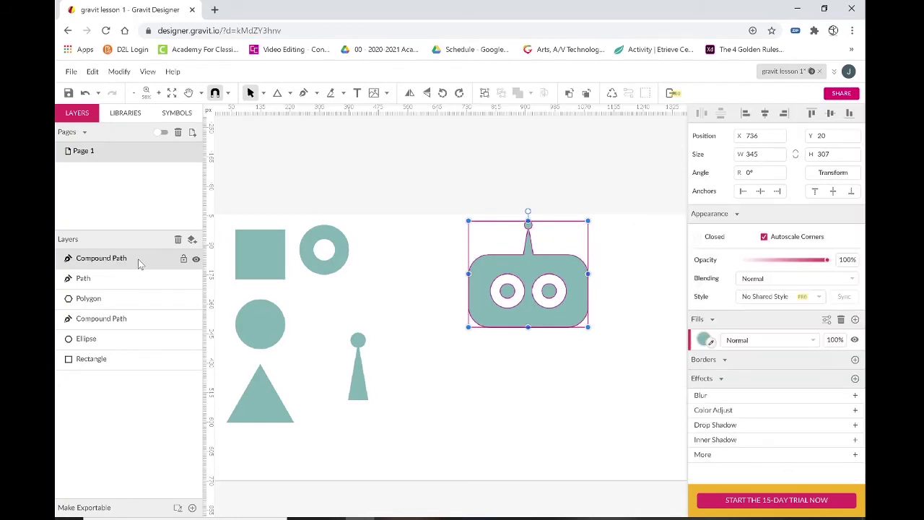
click(526, 364)
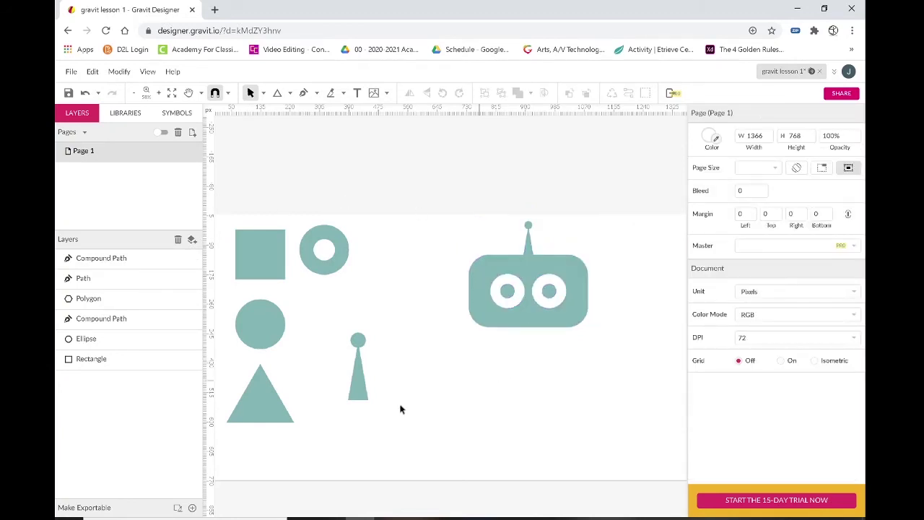
Place a copy of the square, flattened to about 144 by 40 px, centred across the base of the large antenna
click(361, 388)
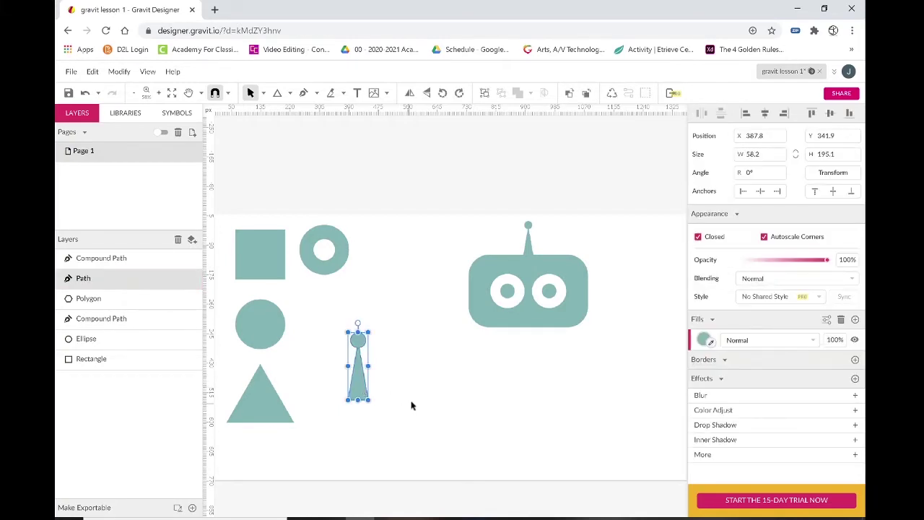
click(413, 401)
click(357, 382)
drag(265, 258, 361, 405)
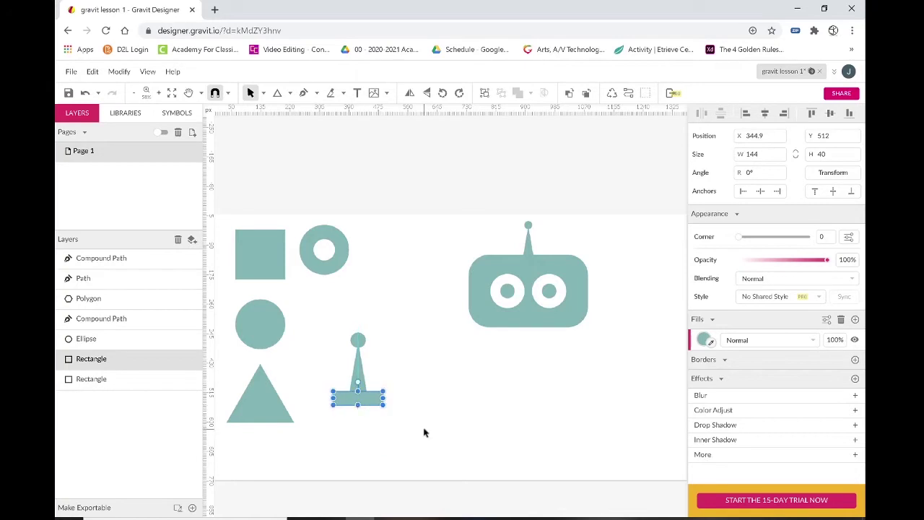
click(423, 430)
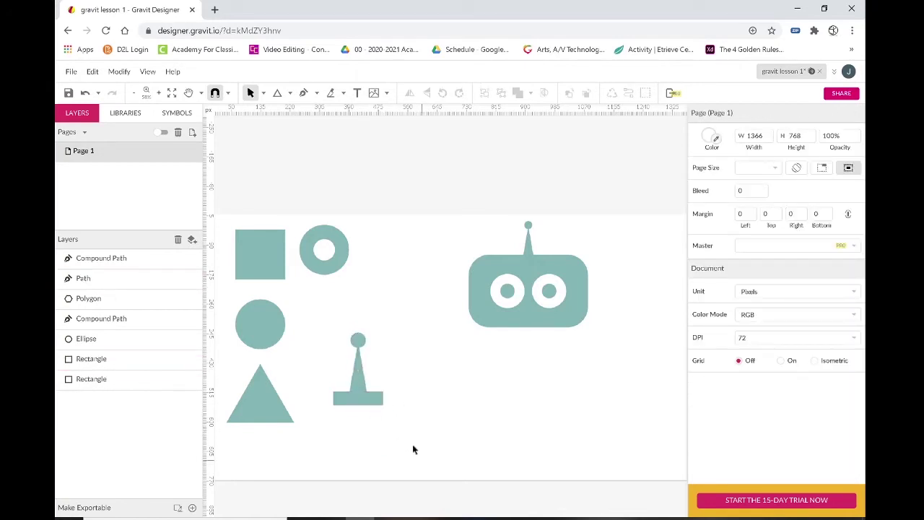
click(339, 402)
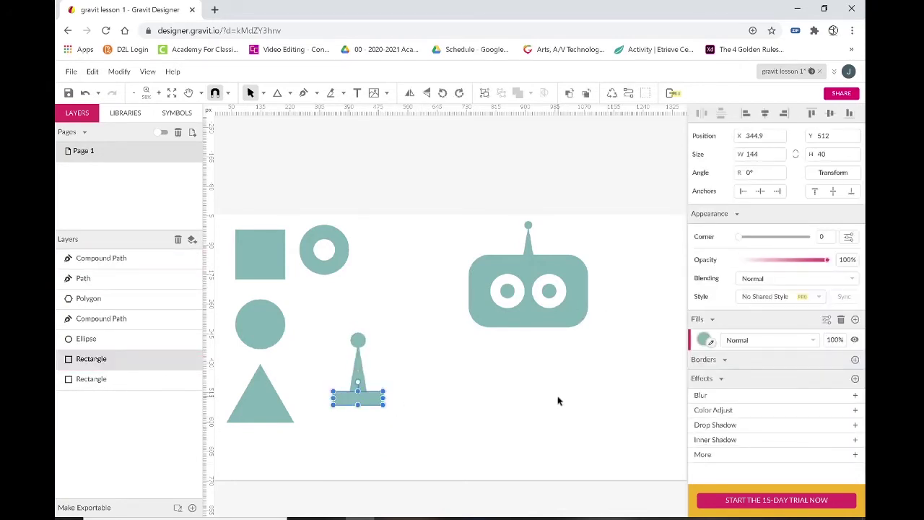
click(393, 453)
drag(393, 453, 333, 315)
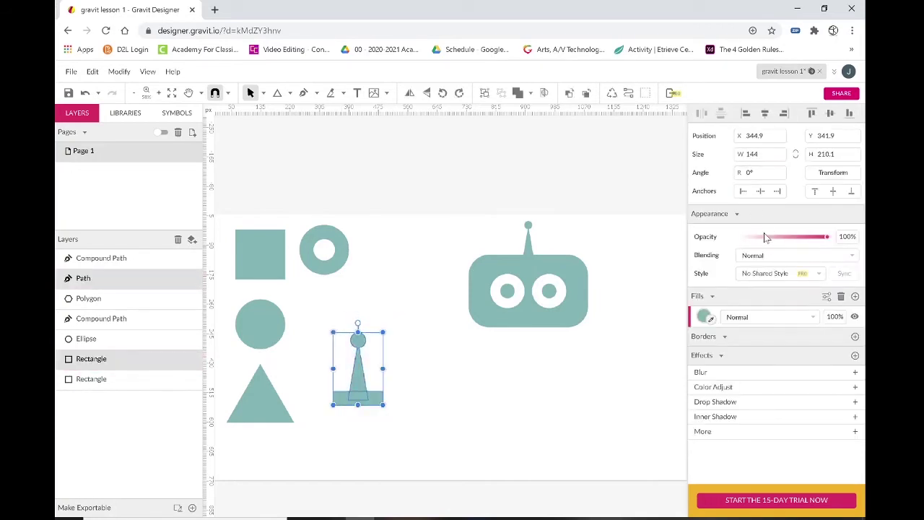
click(464, 400)
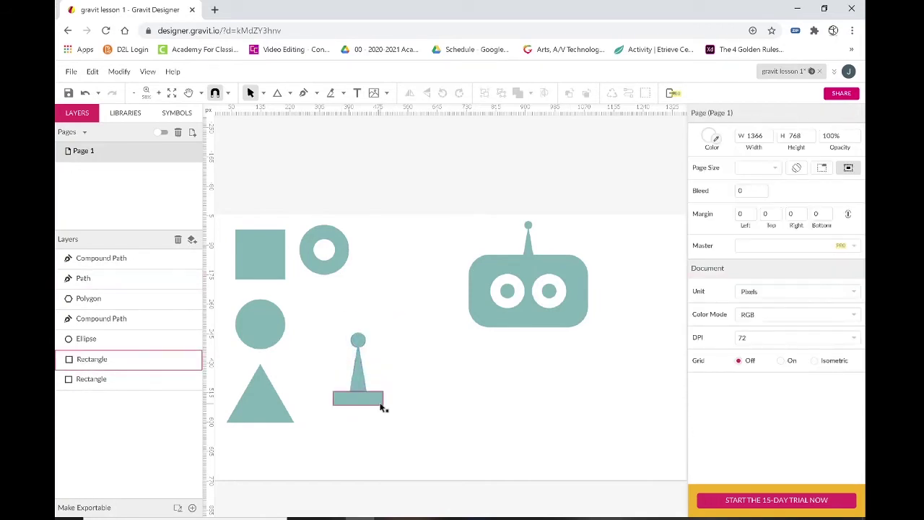
Round the corners of the flat base bar until its ends are fully rounded
click(380, 400)
drag(738, 240, 808, 240)
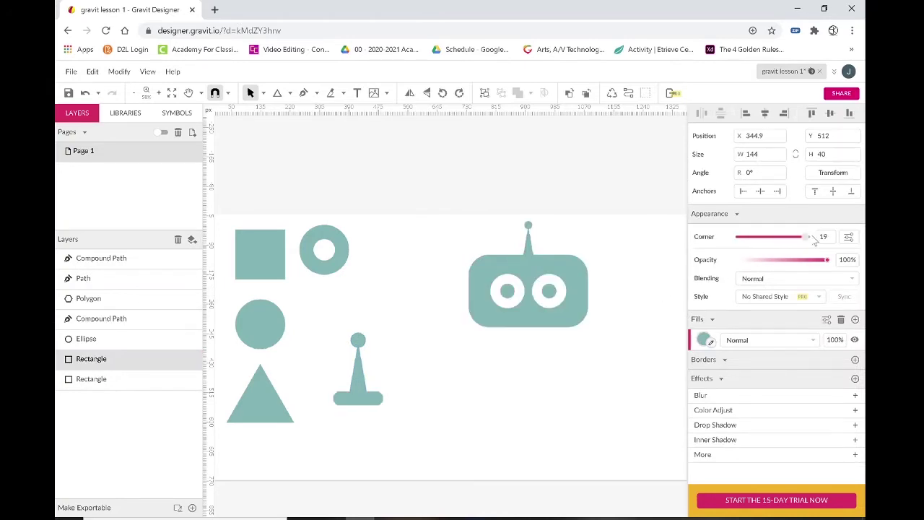
click(447, 431)
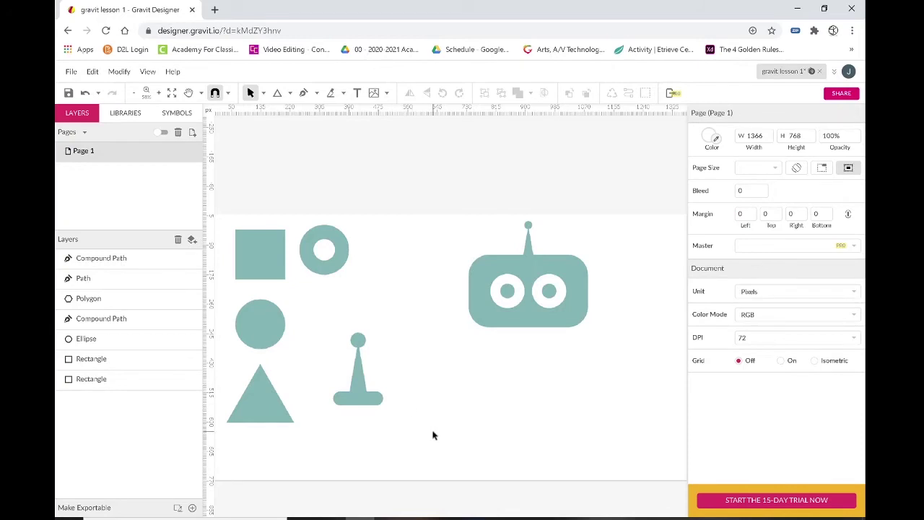
Unite the large antenna with its rounded base bar and convert the compound shape to a path
drag(394, 449, 356, 383)
drag(412, 423, 344, 348)
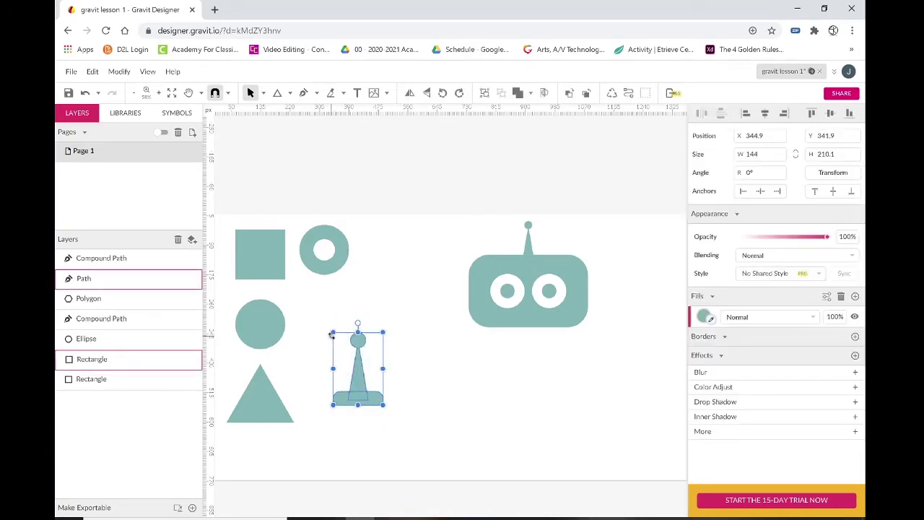
click(517, 93)
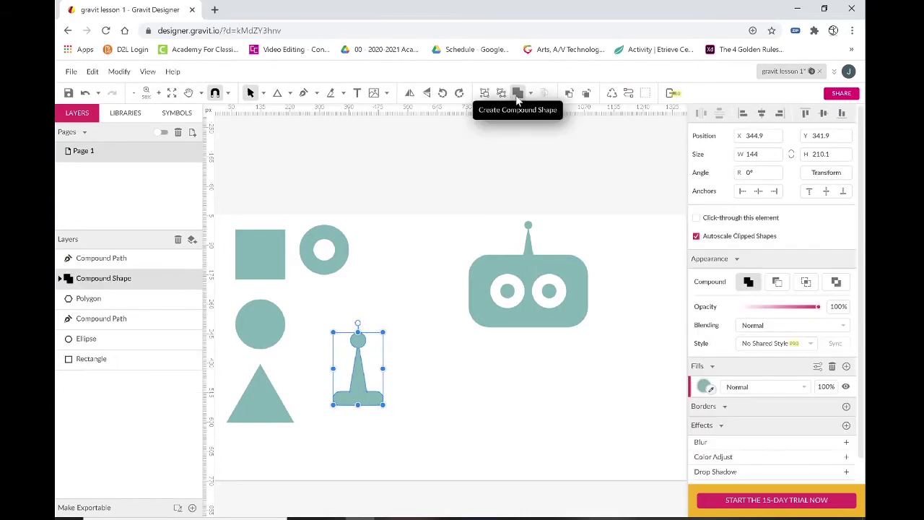
double_click(70, 282)
click(394, 418)
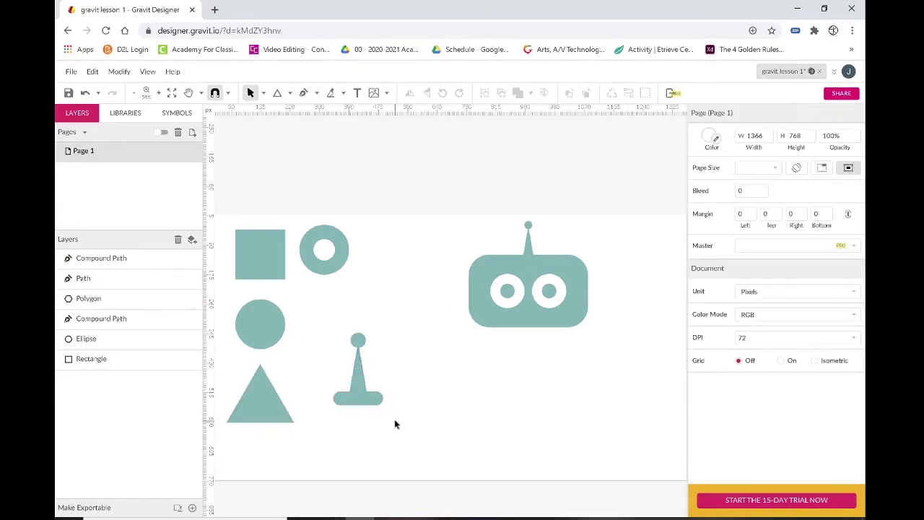
Rotate the antenna with the base bar to 90° so its ball points left
click(359, 399)
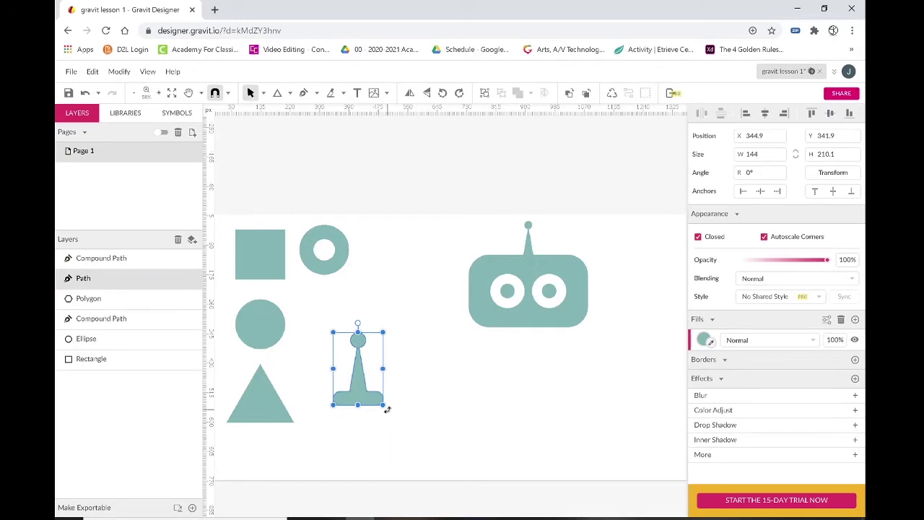
drag(387, 409, 404, 336)
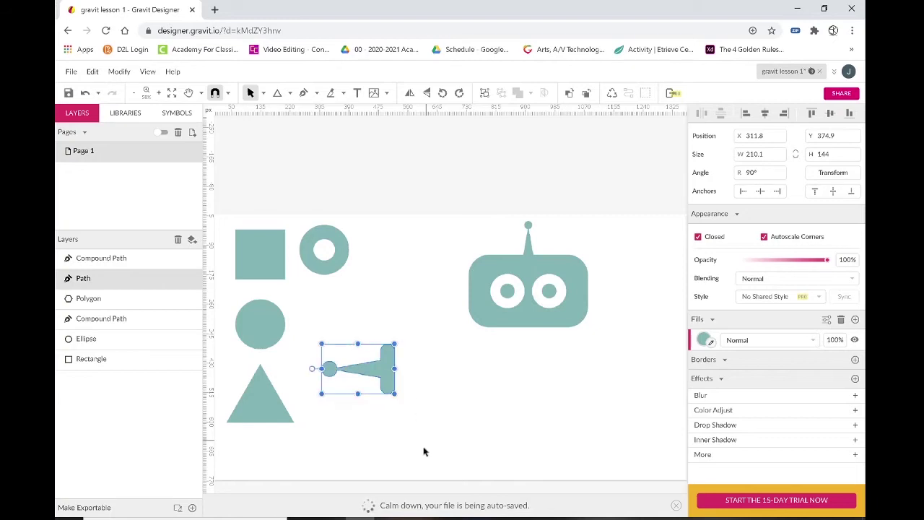
click(387, 426)
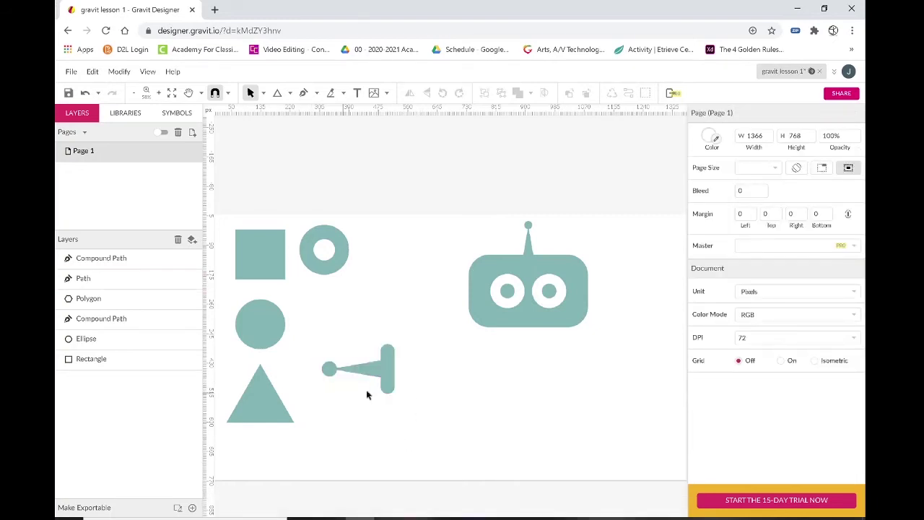
Move the rotated antenna beside the head's left side and scale it down proportionally to about 139 by 95 px
click(392, 375)
drag(392, 383, 467, 305)
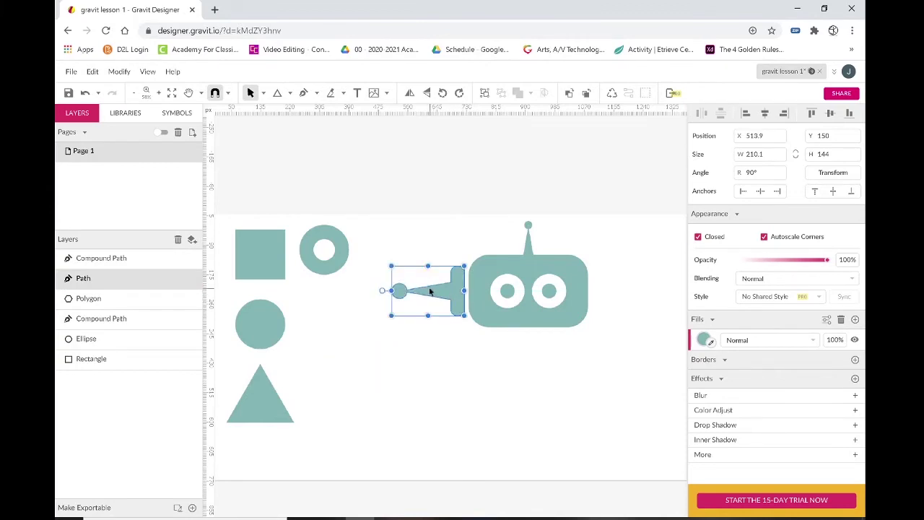
drag(390, 265, 417, 288)
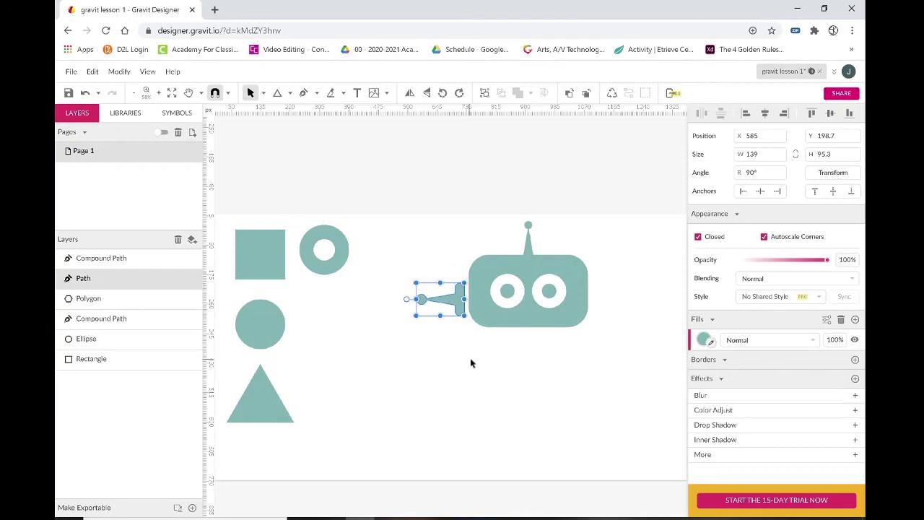
Shift the left side antenna upward until it is level with the middle of the head, keeping a small gap
drag(498, 352, 433, 279)
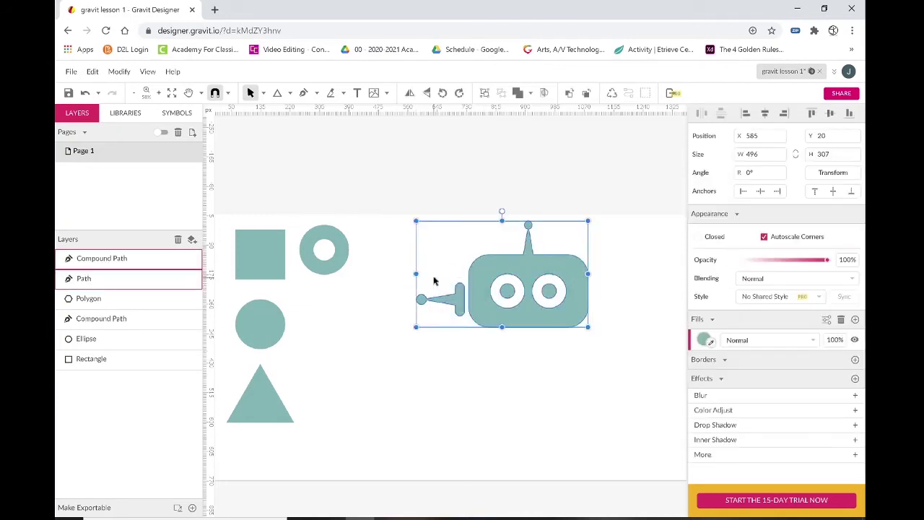
click(462, 375)
drag(461, 309, 462, 304)
click(476, 352)
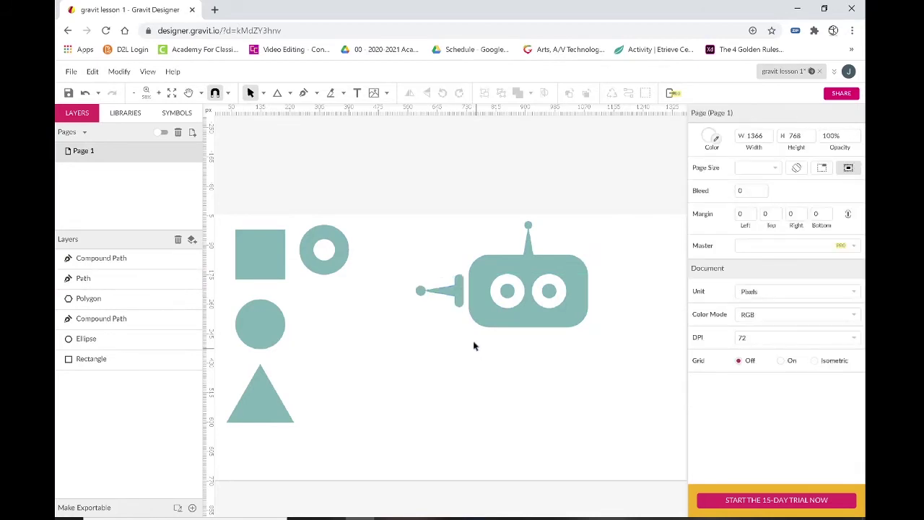
click(458, 302)
drag(458, 303, 458, 304)
key(Up)
key(Up)
key(Up)
key(Up)
key(Up)
key(Up)
key(Up)
key(Up)
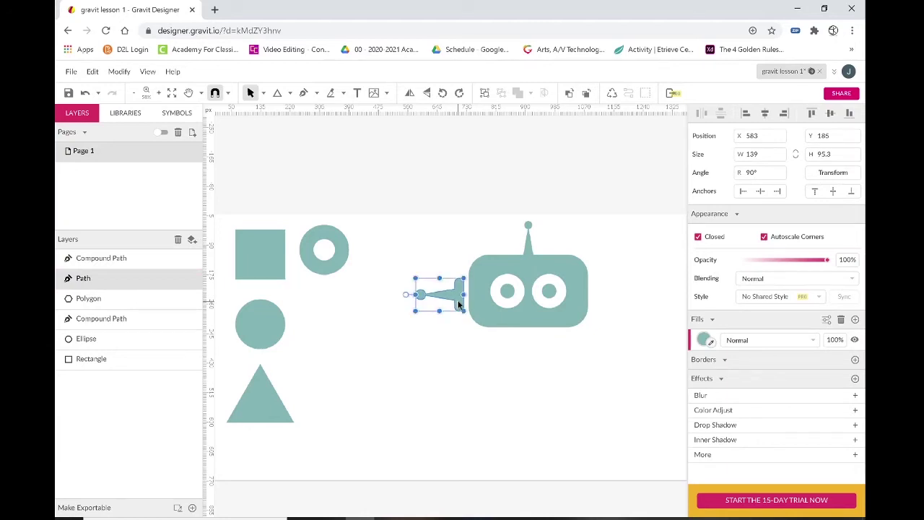
click(506, 332)
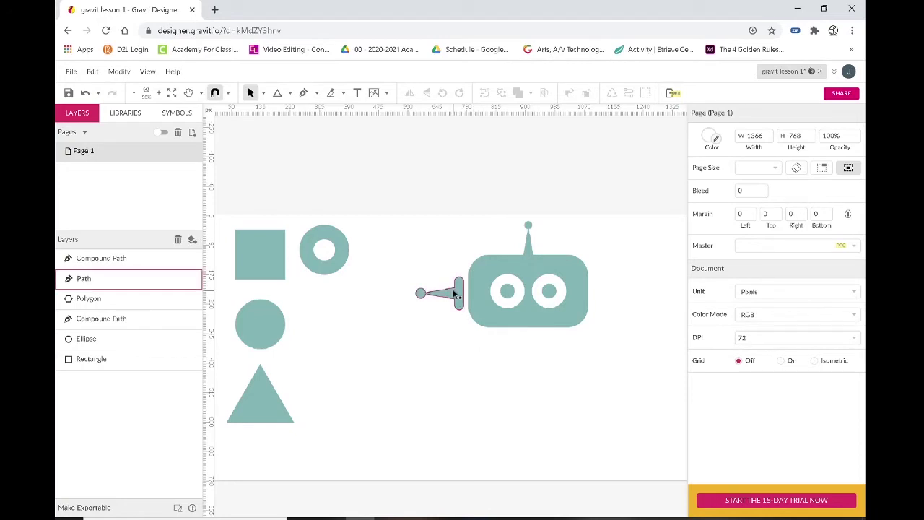
Place a copy of the side antenna on the head's right side and flip it horizontally
drag(455, 293, 632, 286)
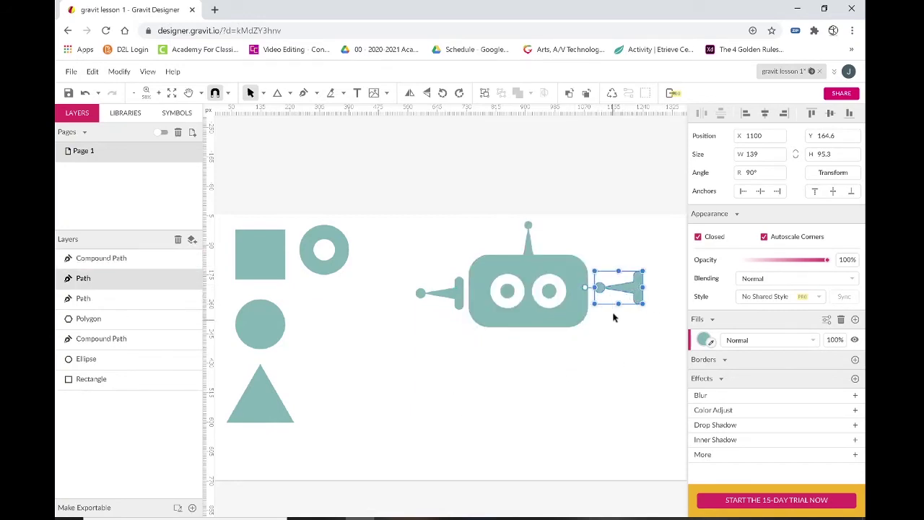
right_click(626, 293)
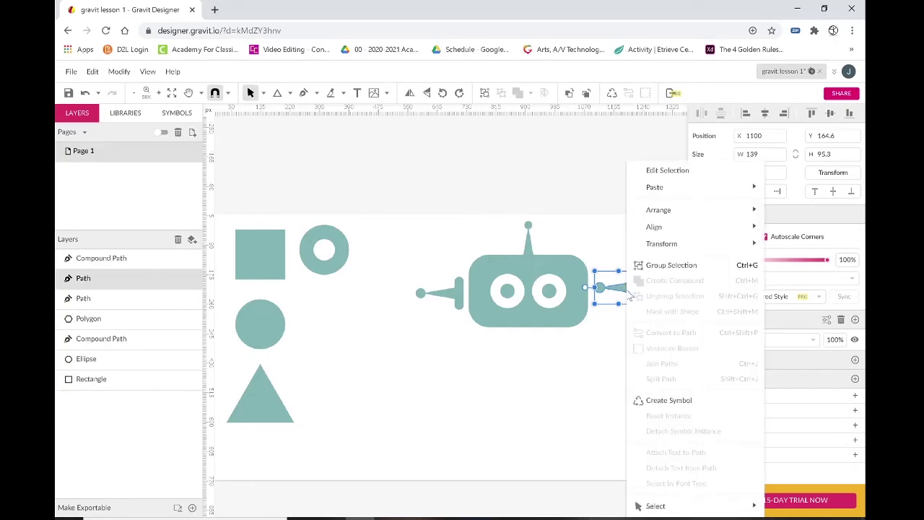
mouse_move(671, 245)
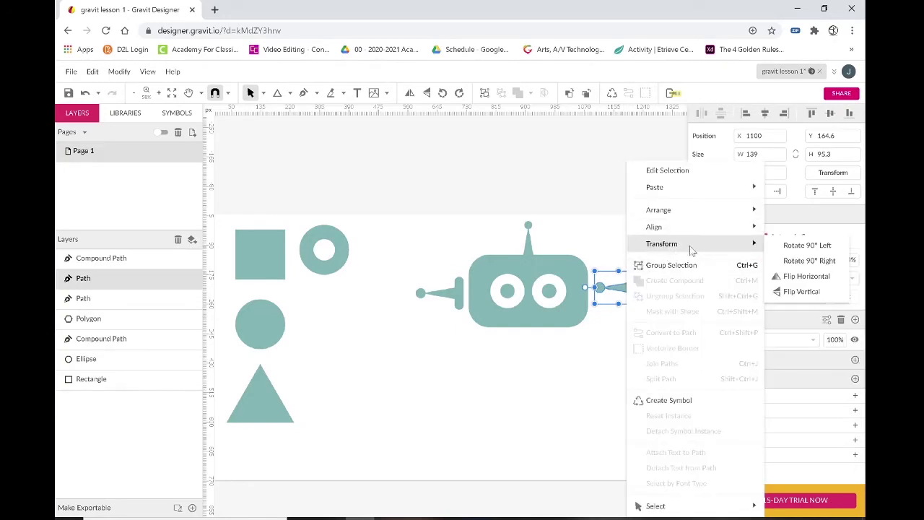
click(801, 281)
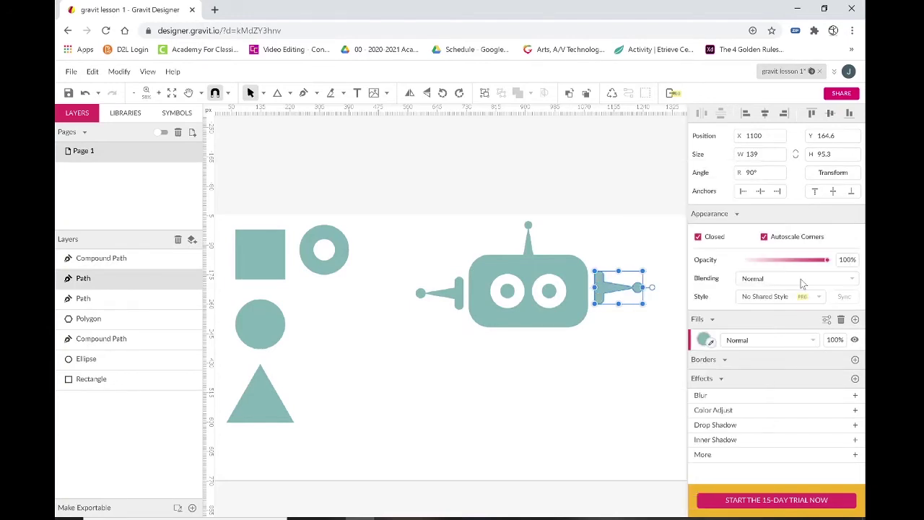
click(614, 326)
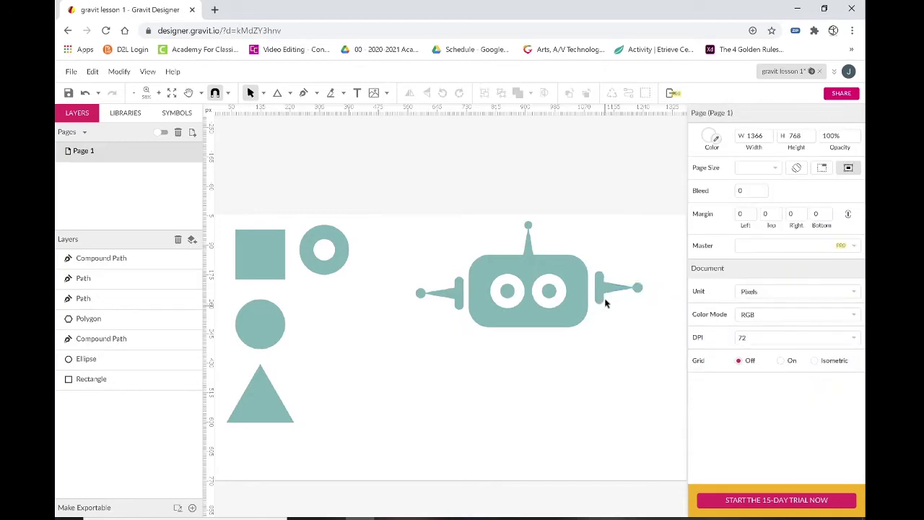
Align the left and right side antennas to the same vertical middle and group them
click(603, 293)
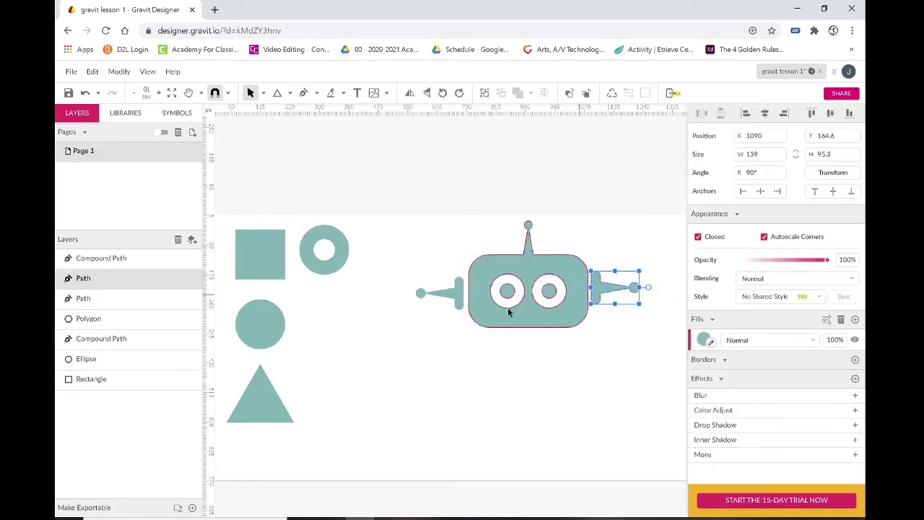
shift+click(447, 294)
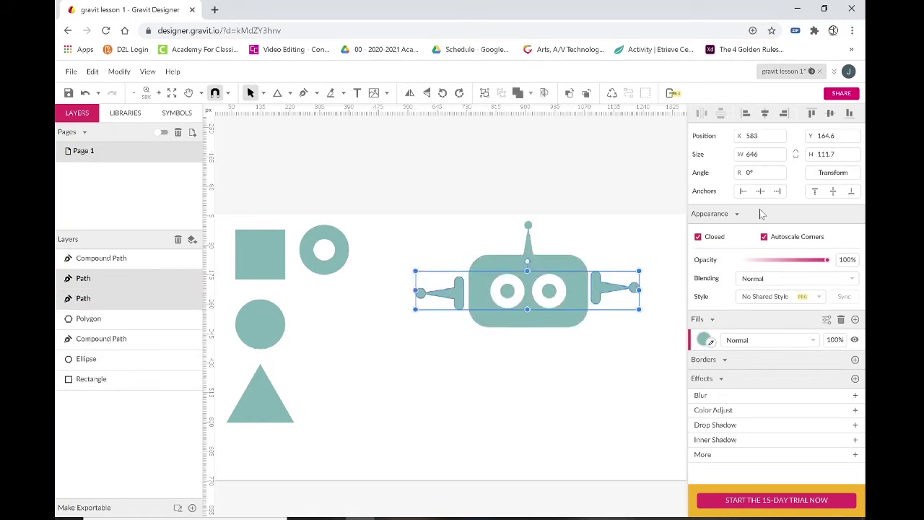
click(830, 113)
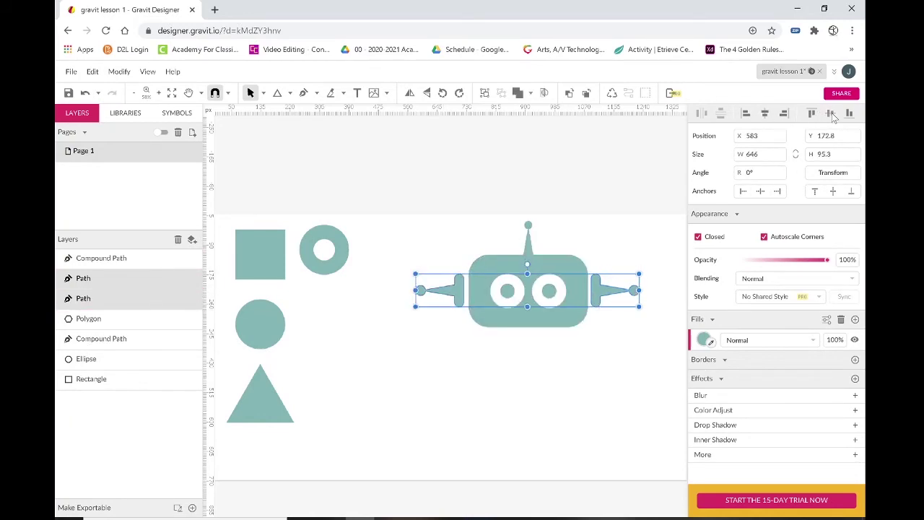
right_click(591, 290)
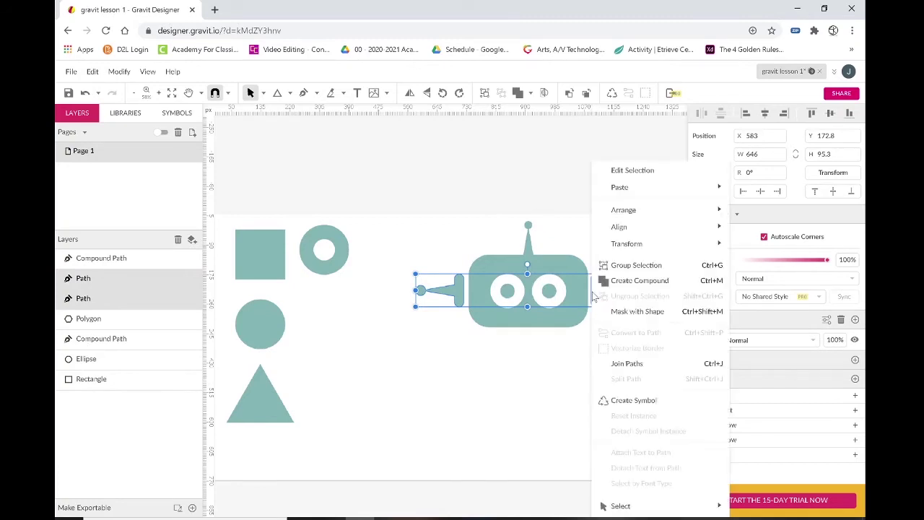
click(635, 264)
click(605, 381)
Center the head and the grouped side antennas horizontally on each other
drag(614, 388, 473, 207)
click(765, 114)
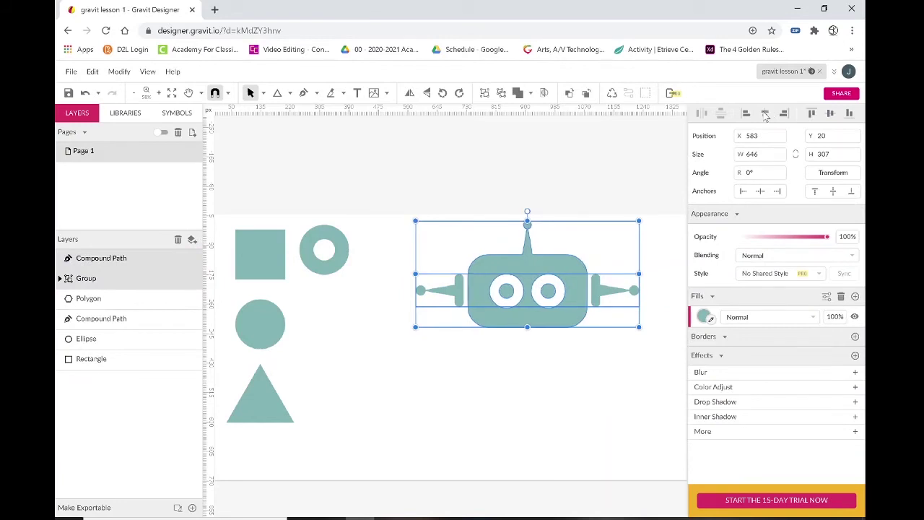
click(619, 364)
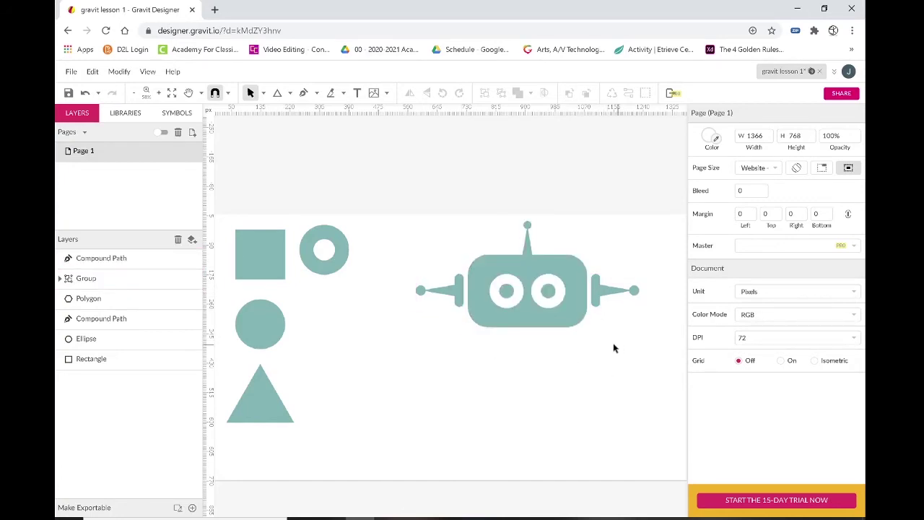
Unite the head and the side antenna group into one compound shape and convert it to a path
drag(617, 344, 406, 213)
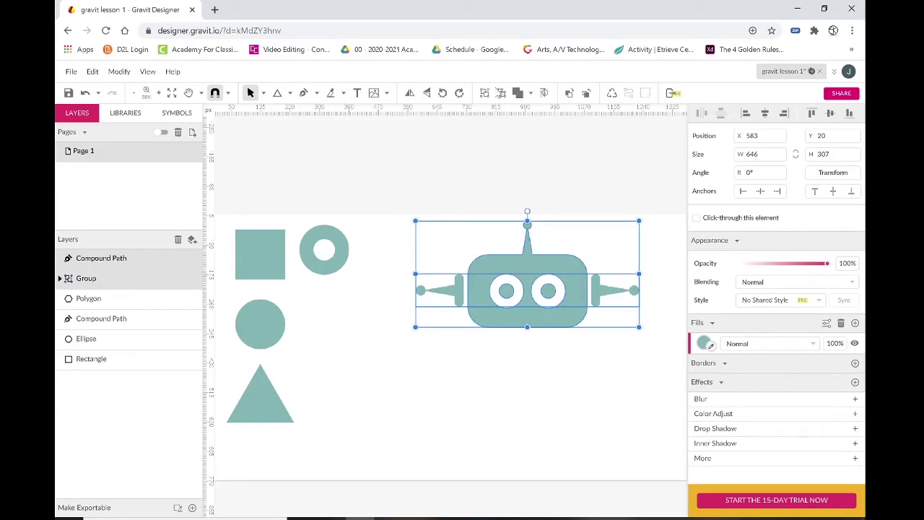
click(517, 93)
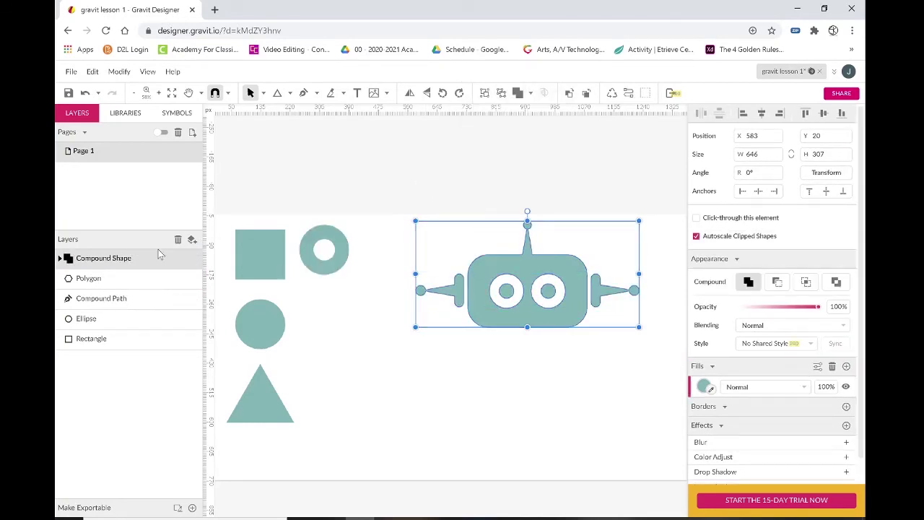
key(ctrl+shift+p)
click(445, 401)
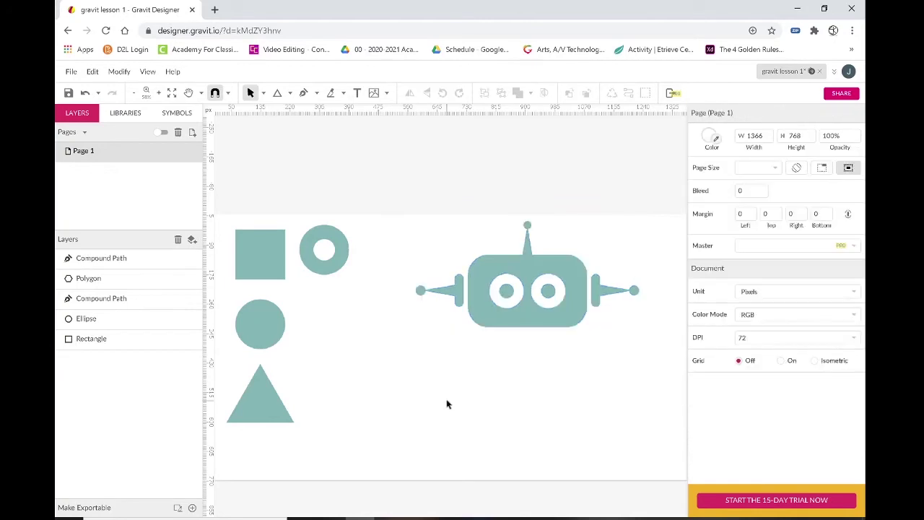
Scale the whole robot head down proportionally to about 440 by 209 px
click(520, 309)
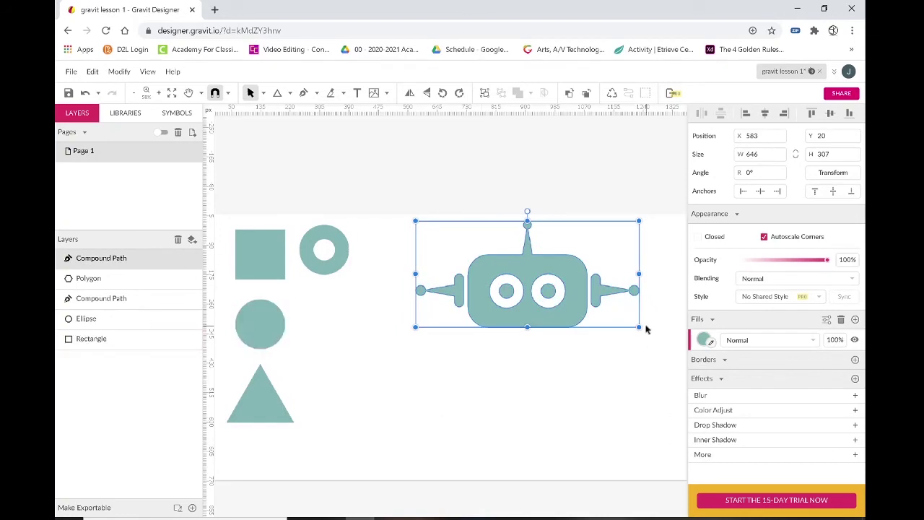
click(616, 376)
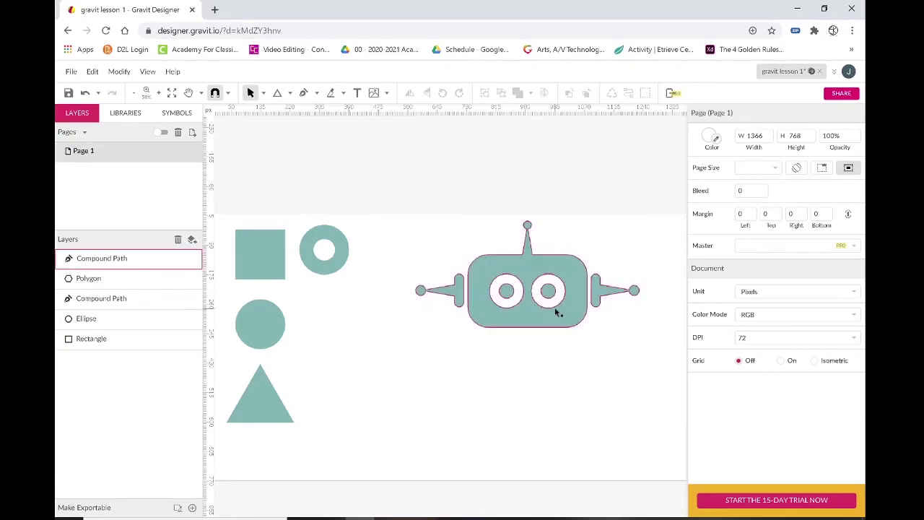
click(565, 325)
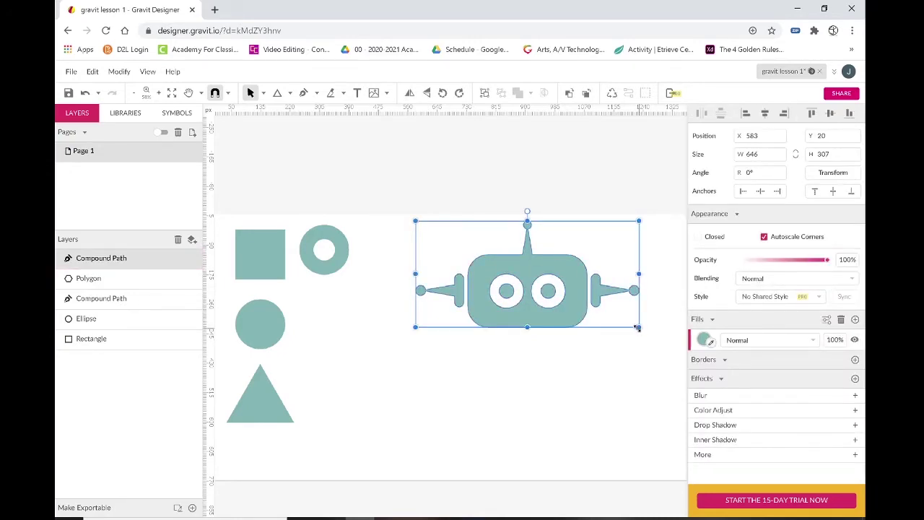
drag(636, 327, 563, 299)
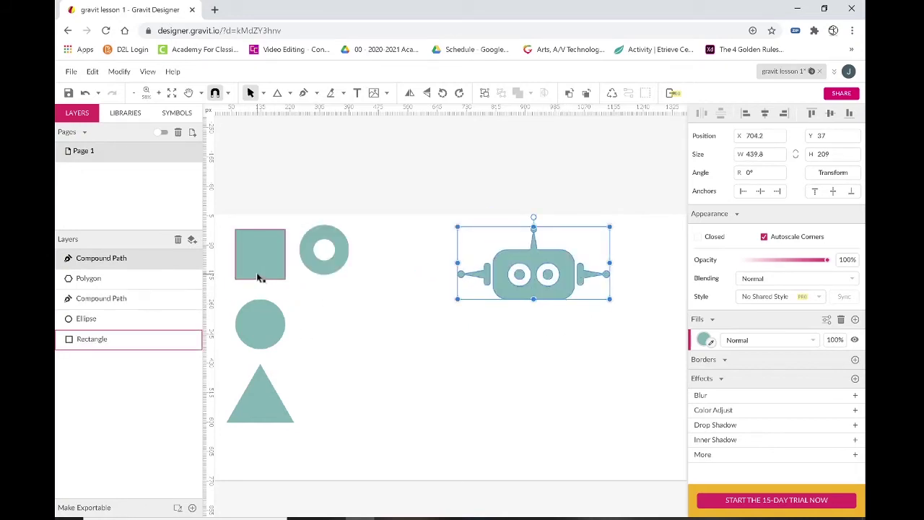
Place a copy of the square just below the head as the body and stretch it to about 287 by 182 px
drag(260, 278, 532, 350)
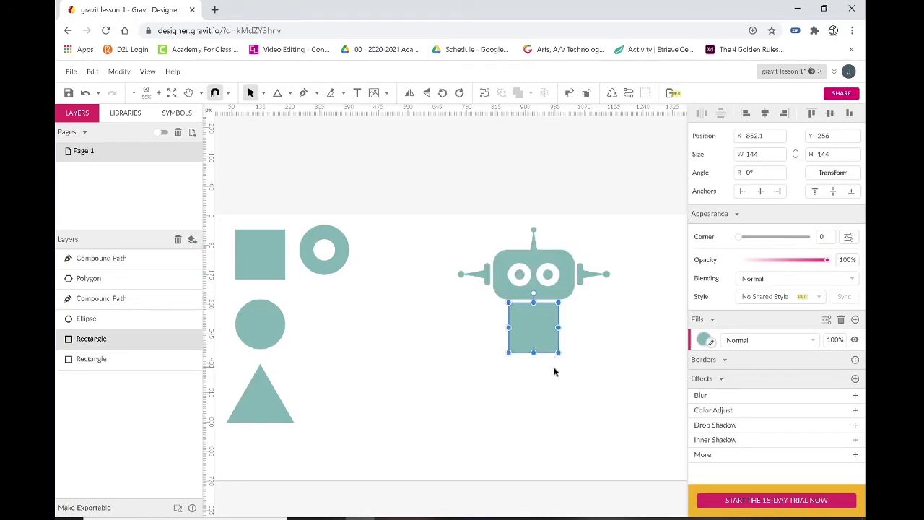
drag(561, 329, 583, 327)
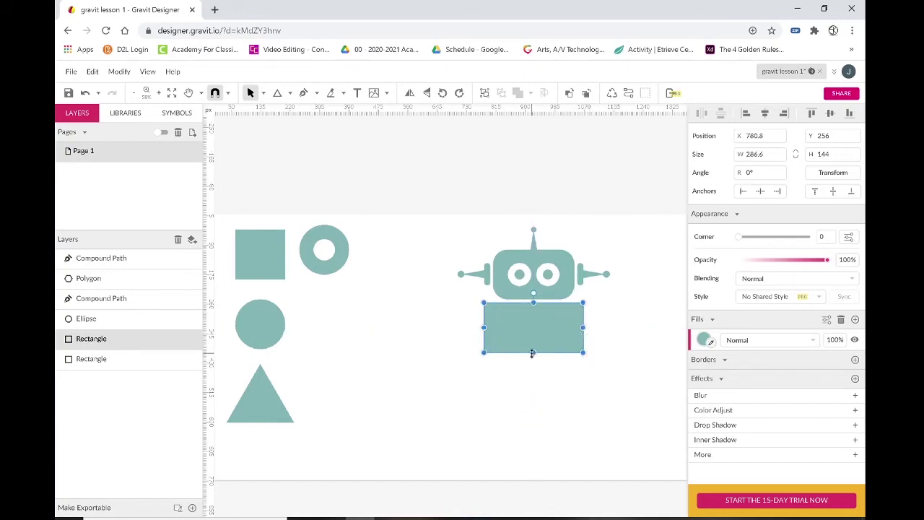
drag(532, 353, 532, 365)
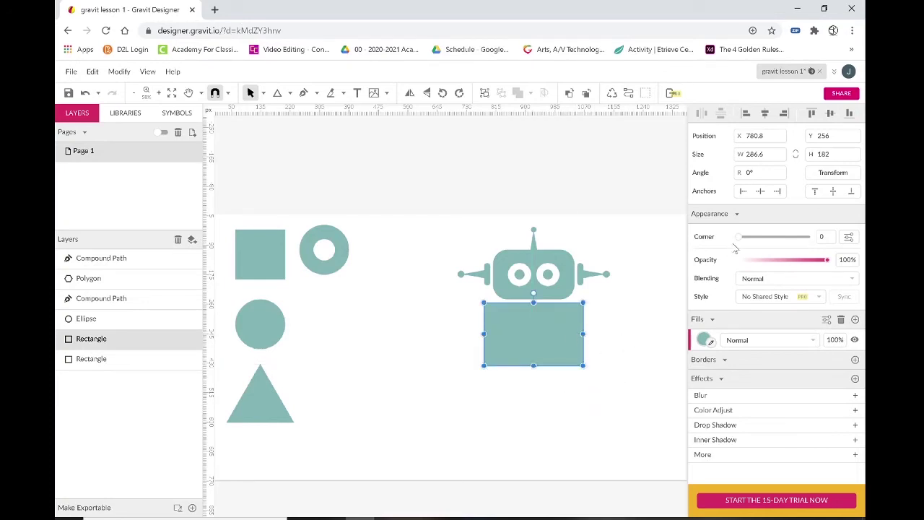
Round the corners of the body rectangle with a corner value of 50
drag(741, 241, 774, 238)
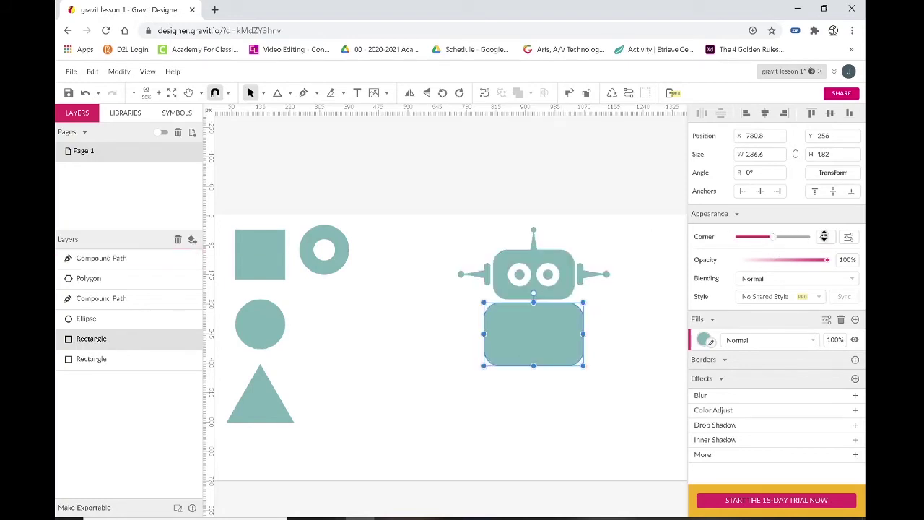
click(824, 236)
key(Return)
click(591, 410)
click(537, 352)
Place another copy of the square in the empty area beside the robot's body and fill it with red
click(264, 259)
drag(264, 263, 387, 350)
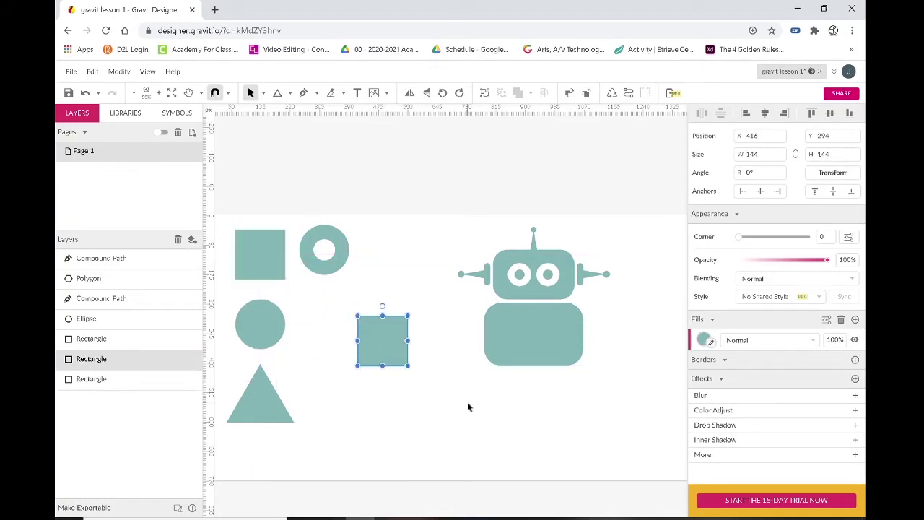
click(705, 339)
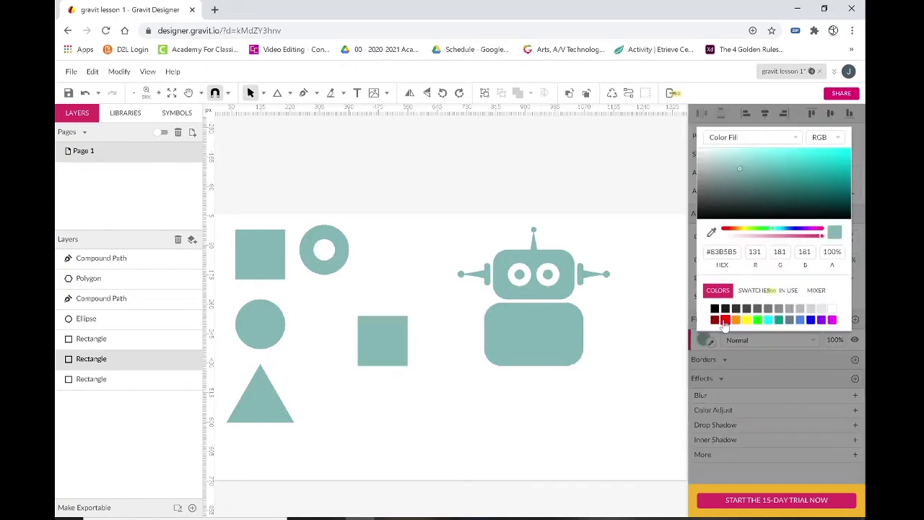
click(725, 319)
click(465, 462)
Move the red square onto the body and reorder the body's layer beneath it
drag(383, 357, 525, 351)
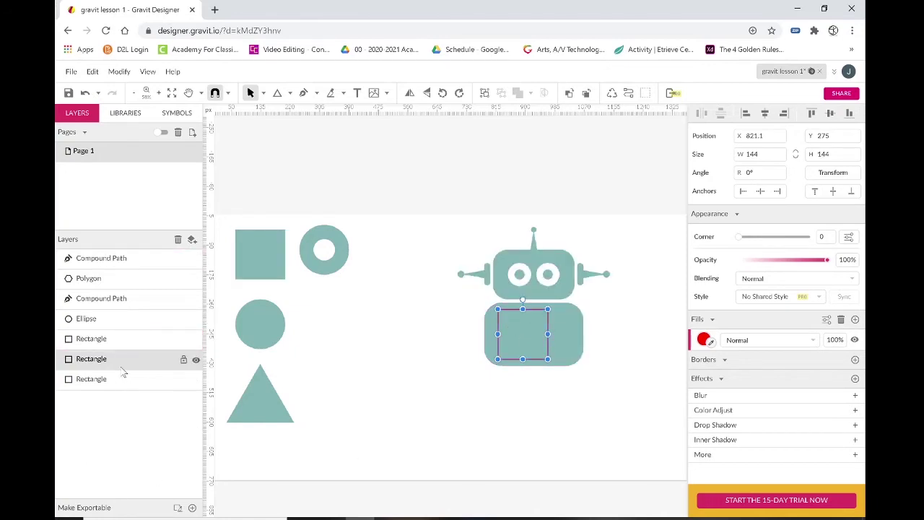
click(567, 335)
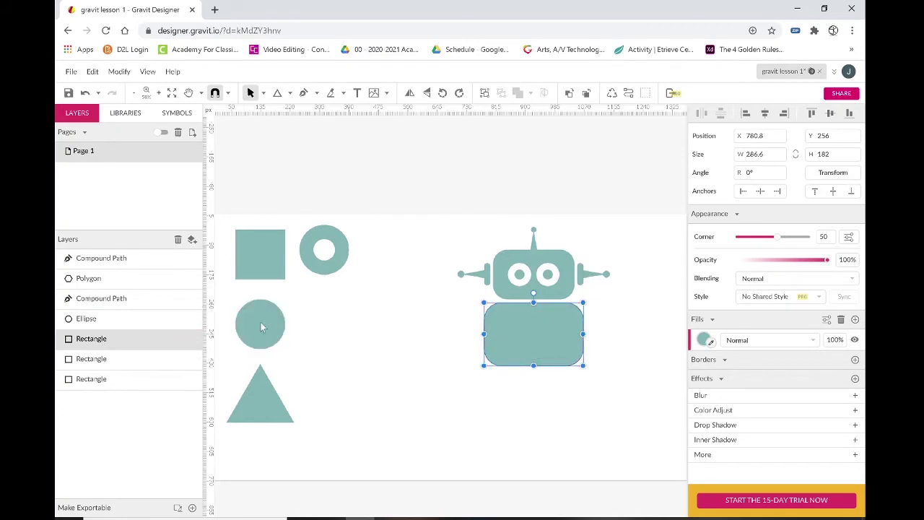
drag(142, 350, 140, 372)
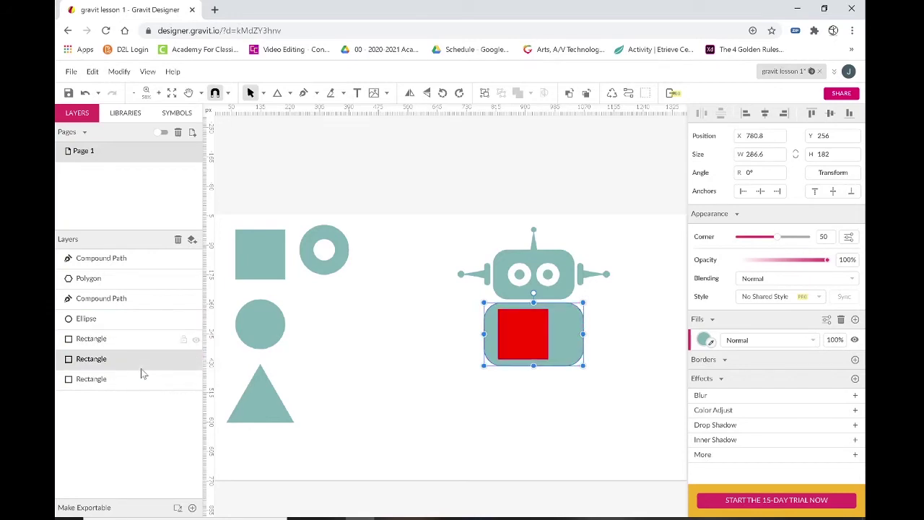
Shift the red square backward and forward in the stacking order, leaving it one level behind the body
click(533, 327)
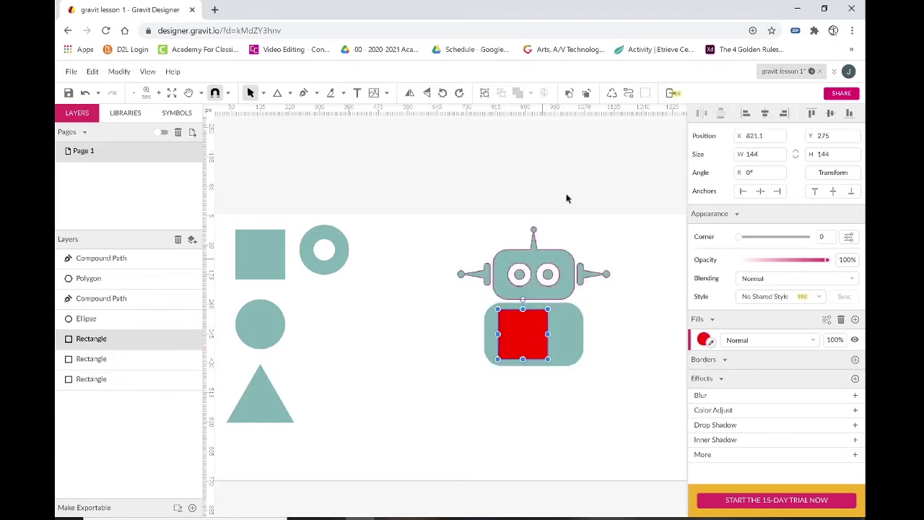
click(588, 95)
click(569, 93)
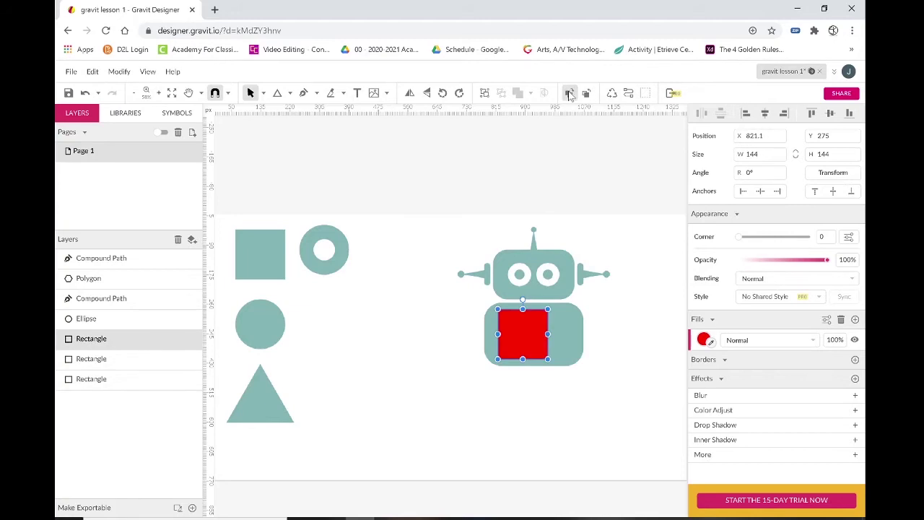
click(607, 338)
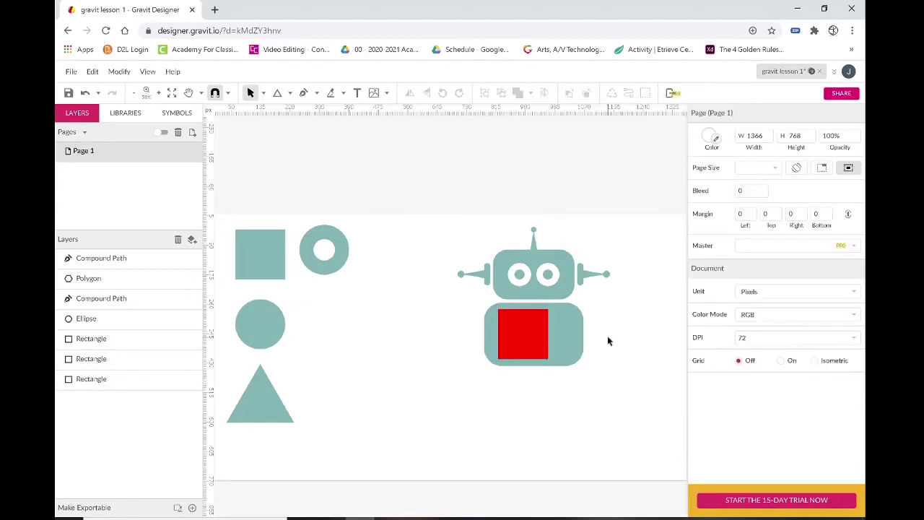
click(524, 342)
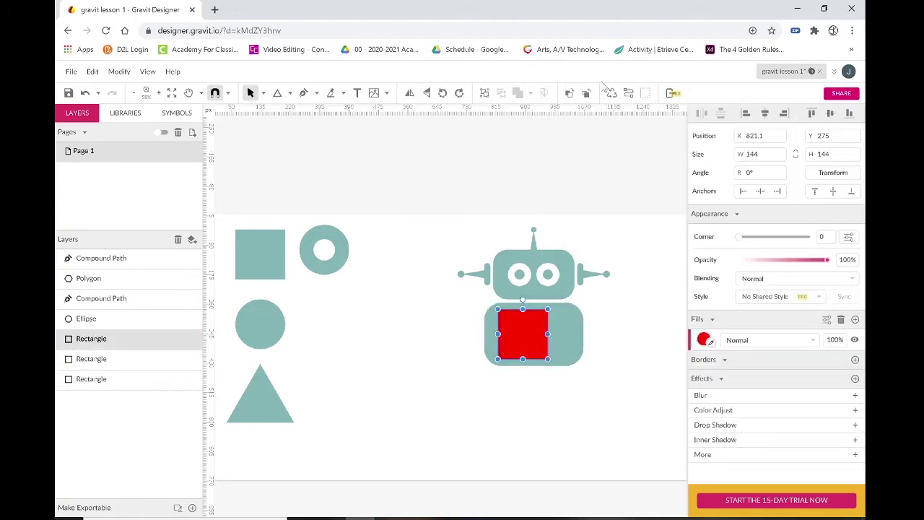
click(586, 93)
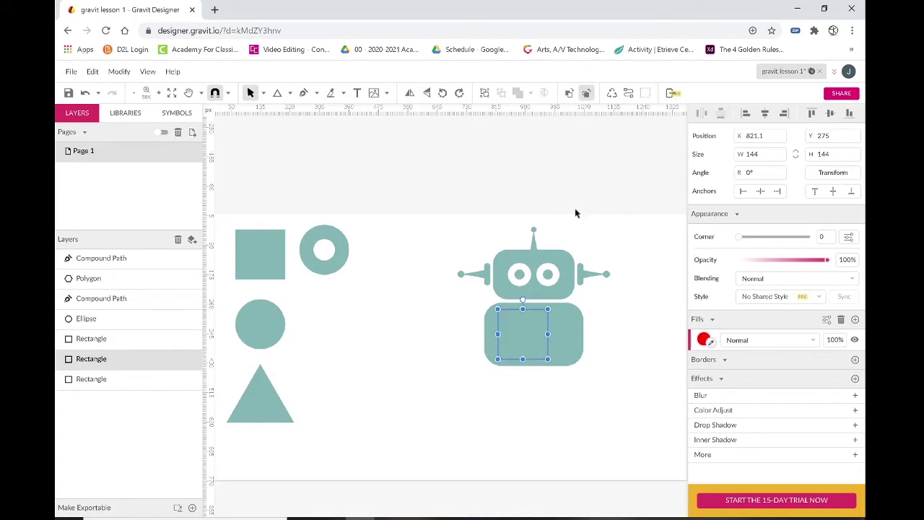
click(576, 462)
Move the body one level backward and forward again, and send it to the very back
click(552, 343)
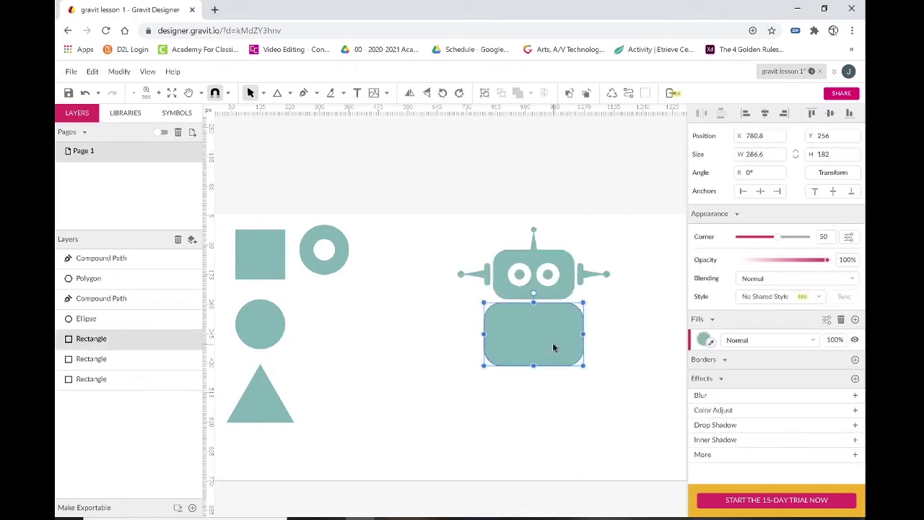
key(ctrl+bracketleft)
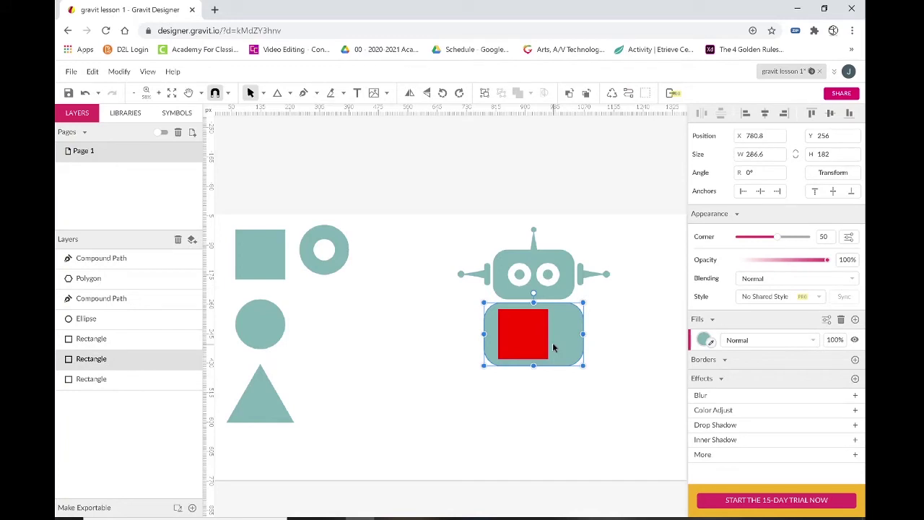
key(ctrl+bracketright)
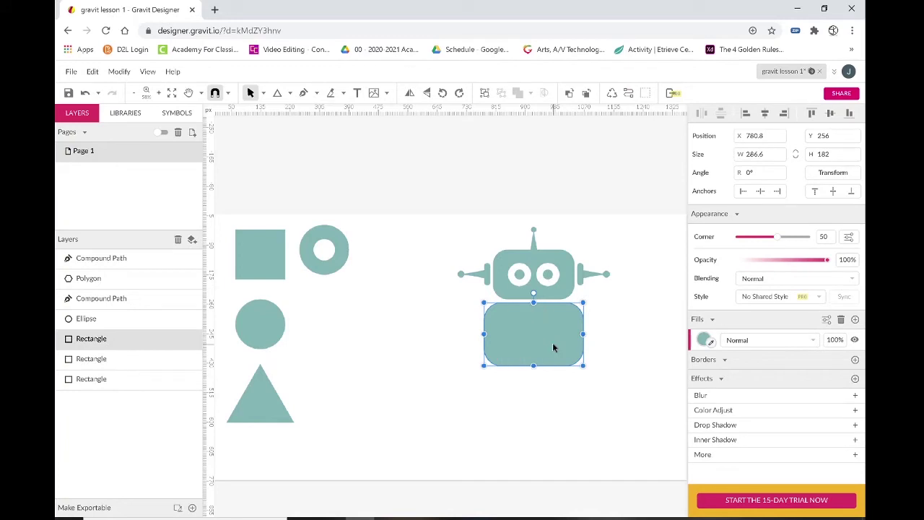
key(ctrl+shift+bracketleft)
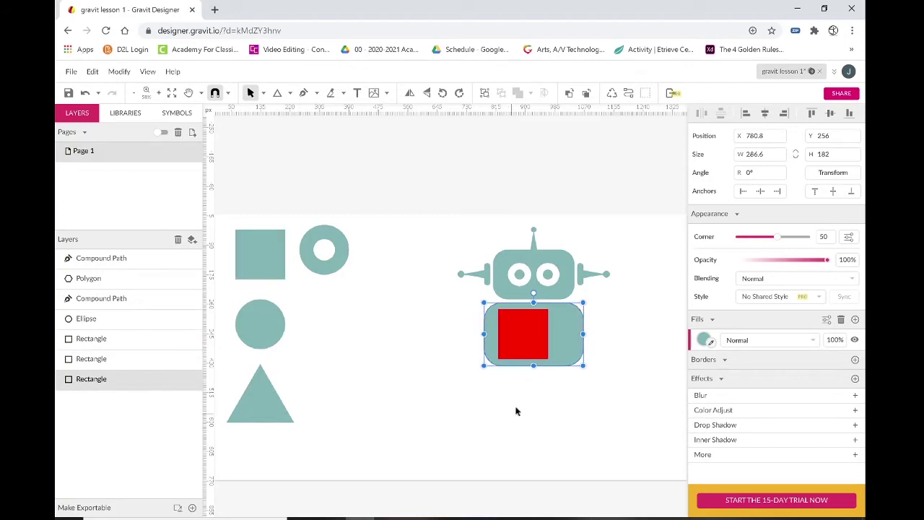
Bring the red square to the very front and widen it into a rectangle by extending its right side
click(516, 338)
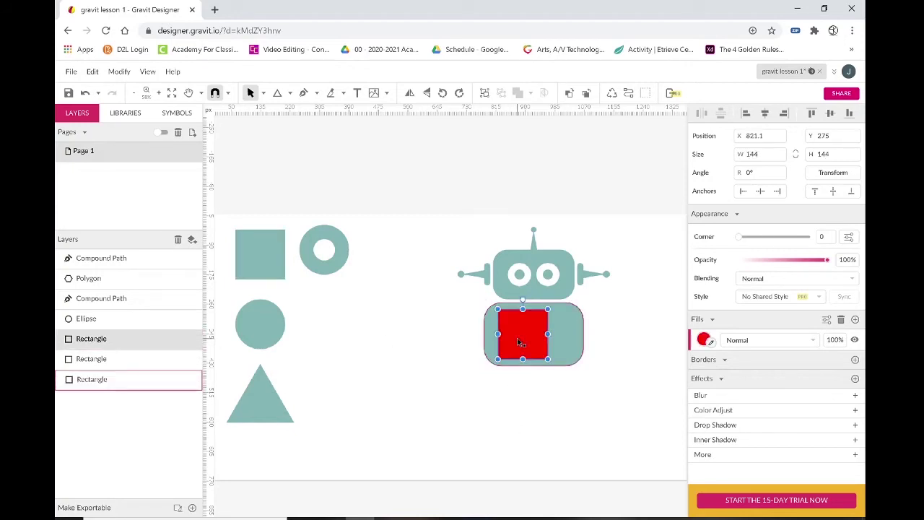
key(ctrl+shift+bracketright)
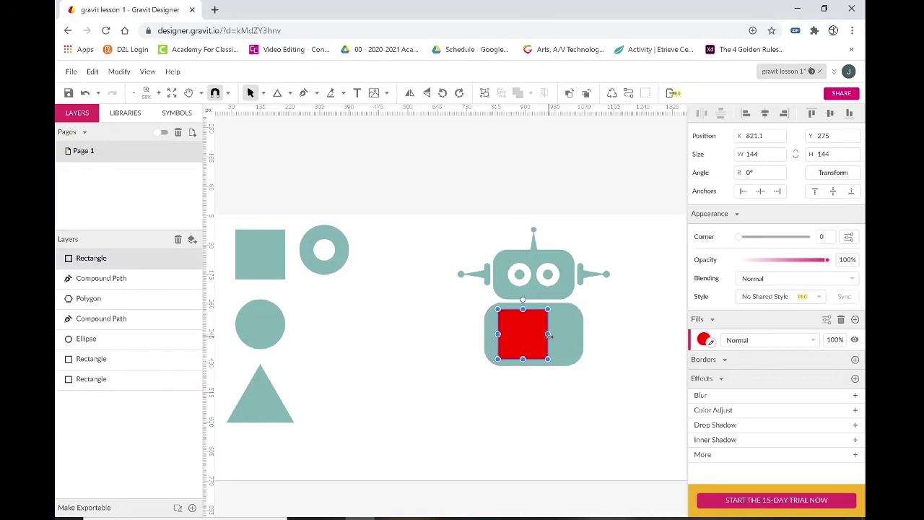
drag(549, 334, 562, 334)
Center the head, the body and the red rectangle horizontally on one another
drag(580, 413, 507, 219)
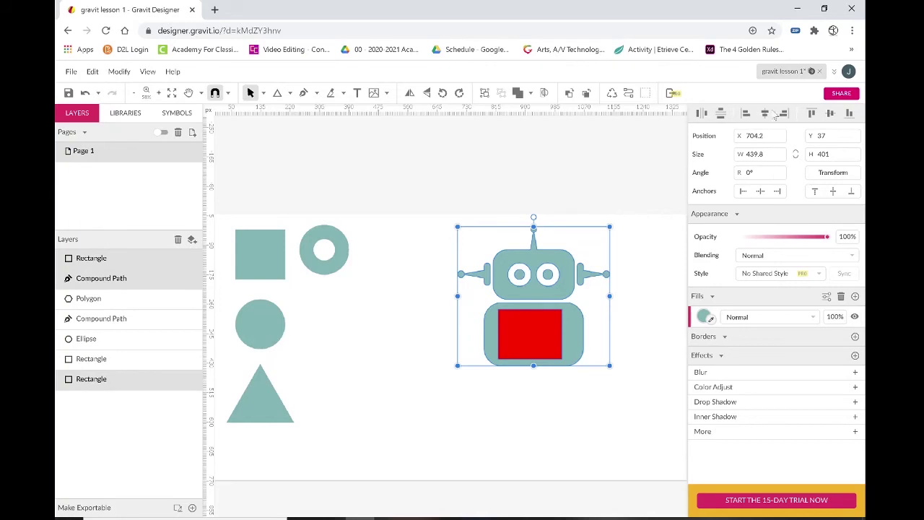
click(766, 114)
click(574, 404)
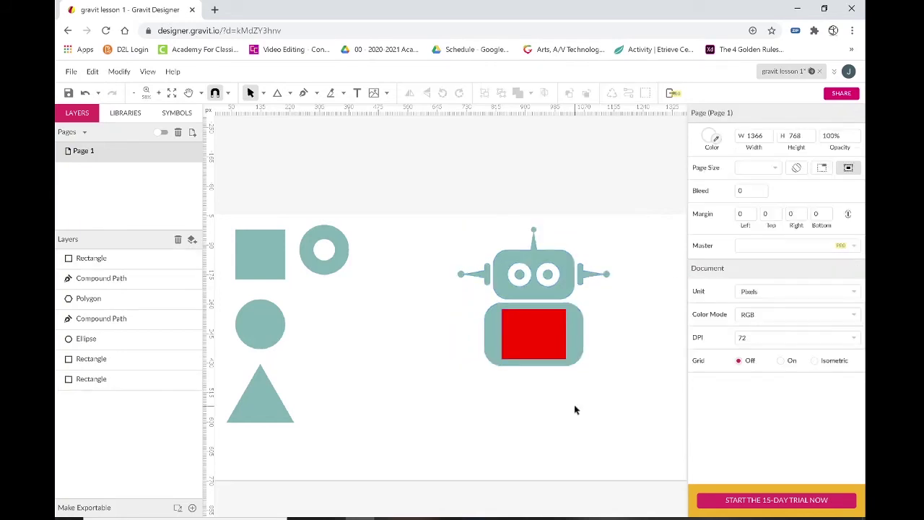
Shorten the red rectangle to 123 px high from its lower edge, and set the body's corner radius to 38
click(537, 357)
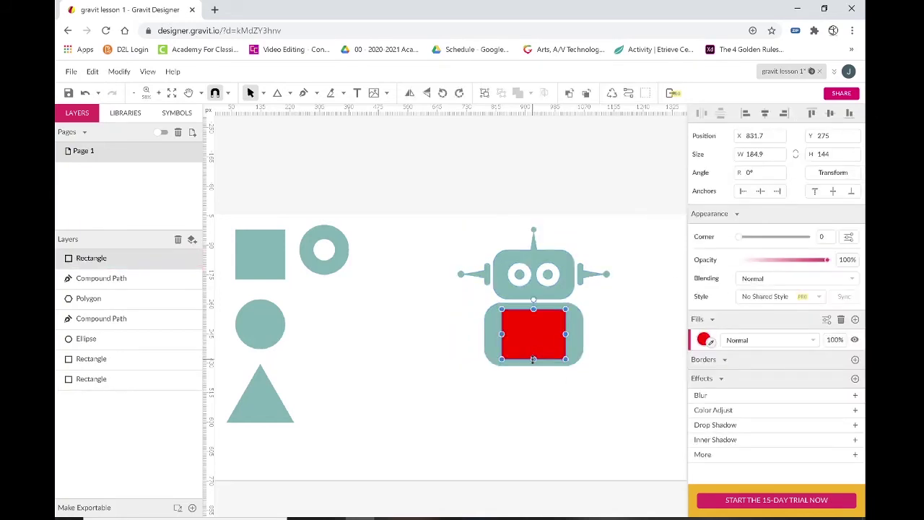
drag(532, 358, 532, 351)
click(543, 397)
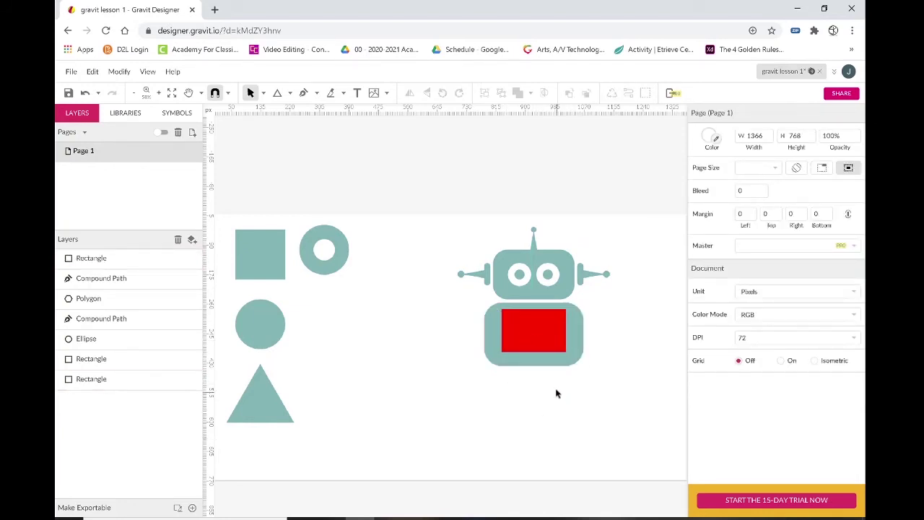
click(577, 353)
drag(779, 240, 769, 238)
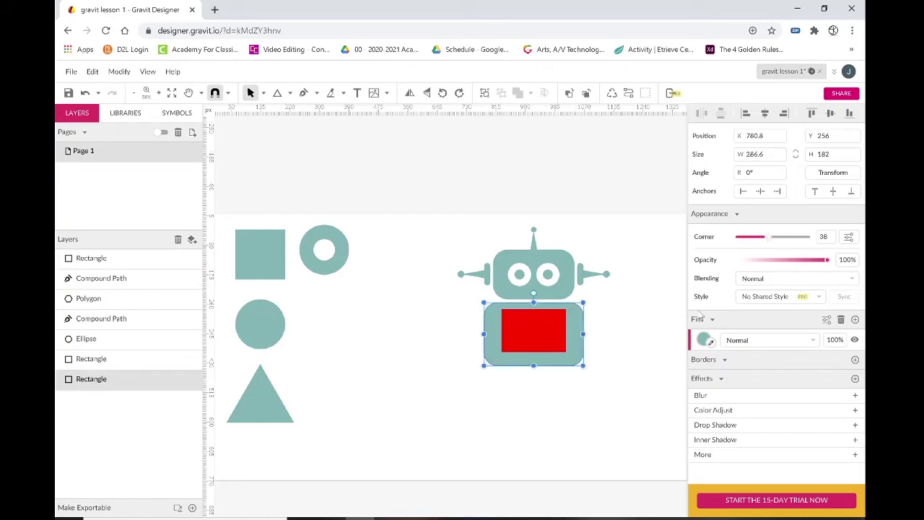
Widen the red rectangle evenly to about 226 px, and center the head, body and rectangle horizontally on one another
click(545, 335)
drag(571, 330, 573, 331)
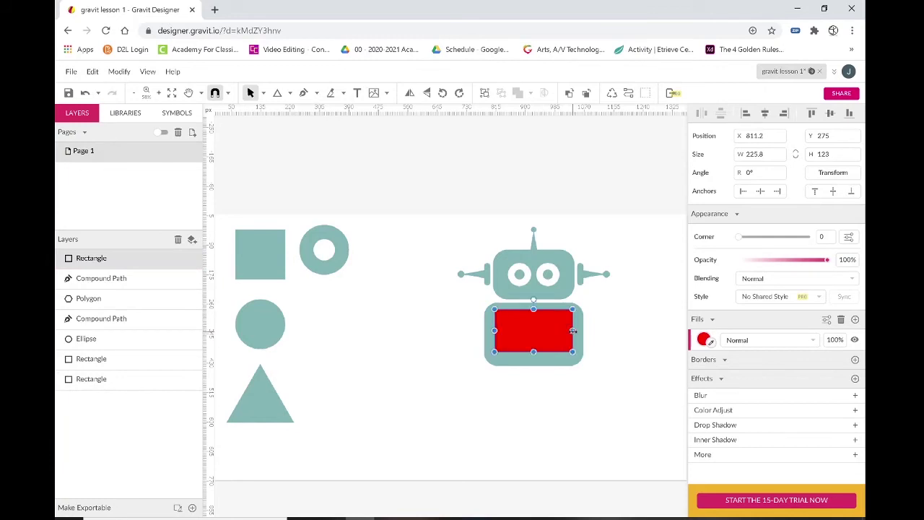
click(560, 398)
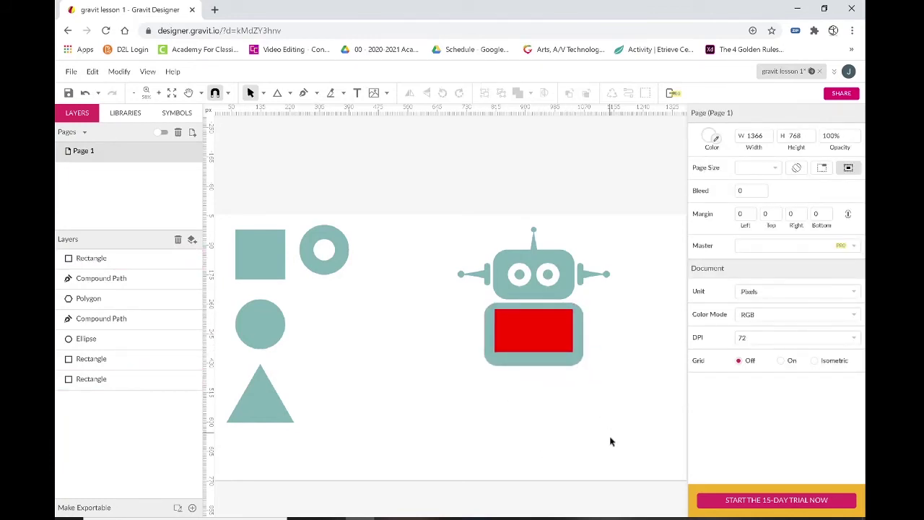
drag(604, 423, 466, 153)
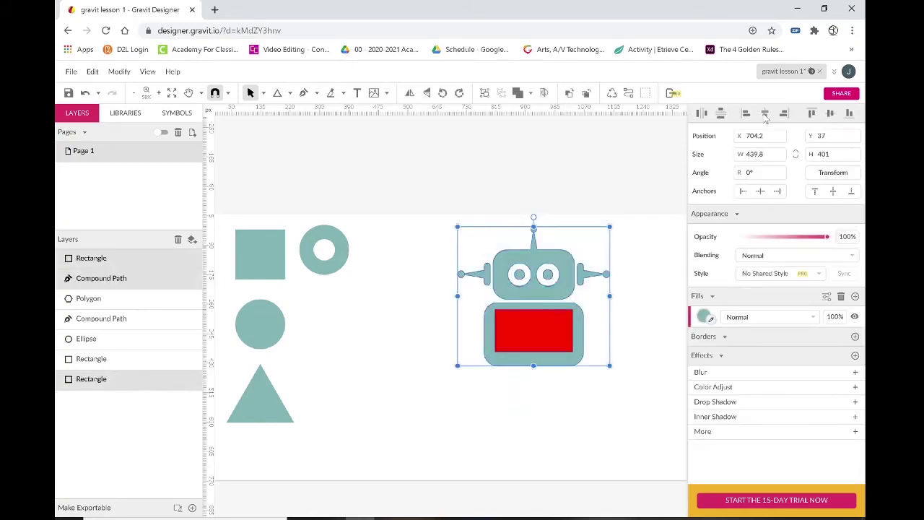
click(633, 391)
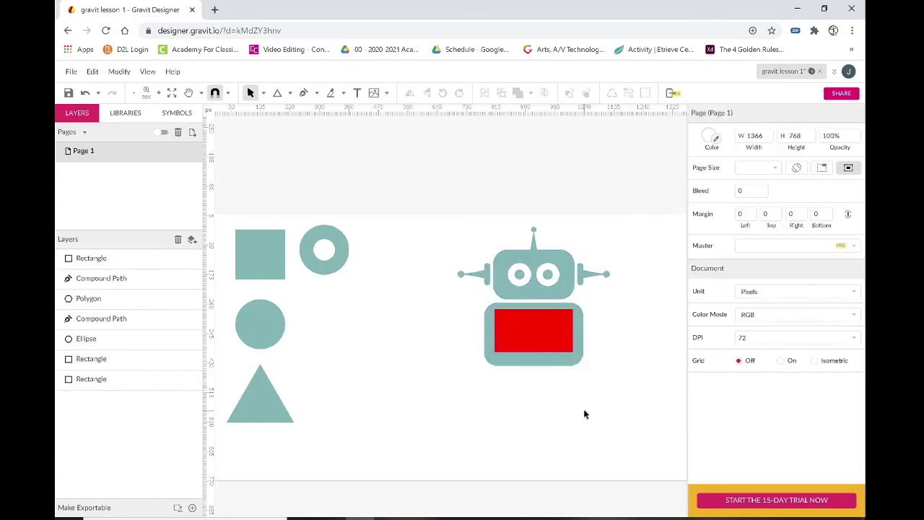
Subtract the red rectangle from the body and convert the resulting frame to a path
drag(583, 410, 486, 332)
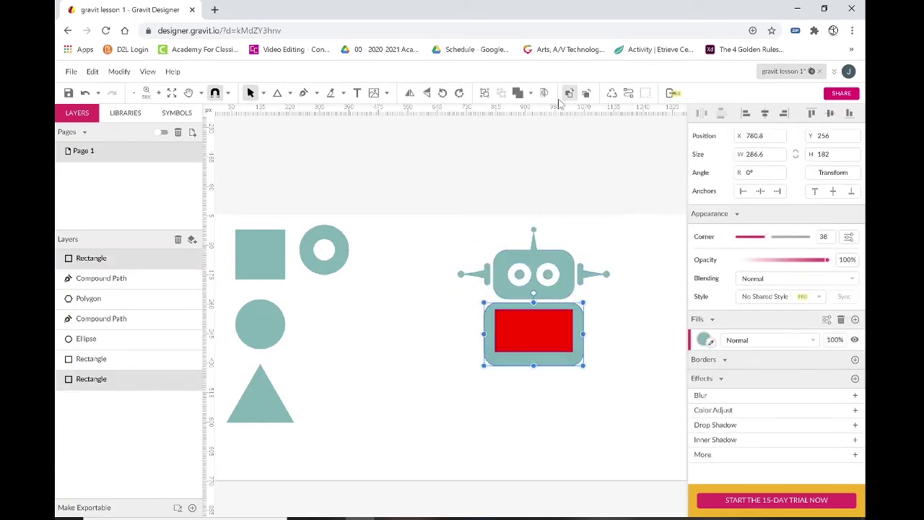
click(530, 94)
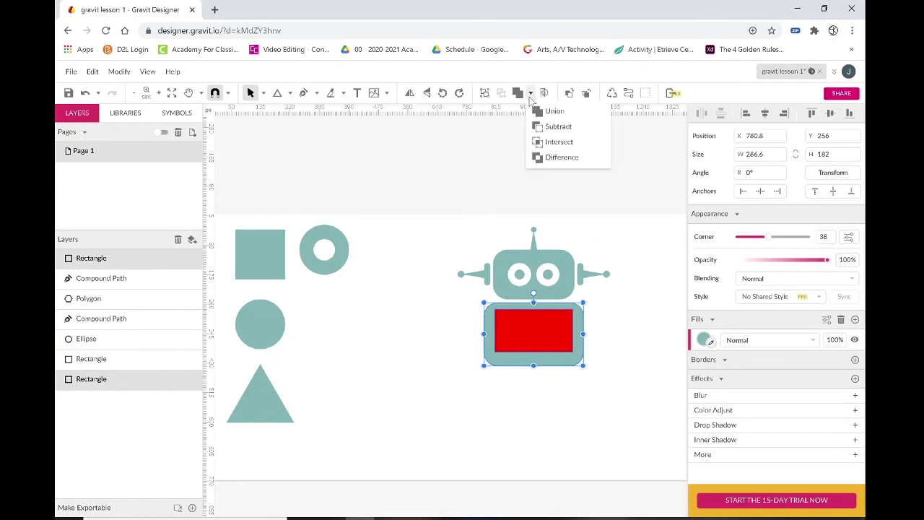
click(556, 126)
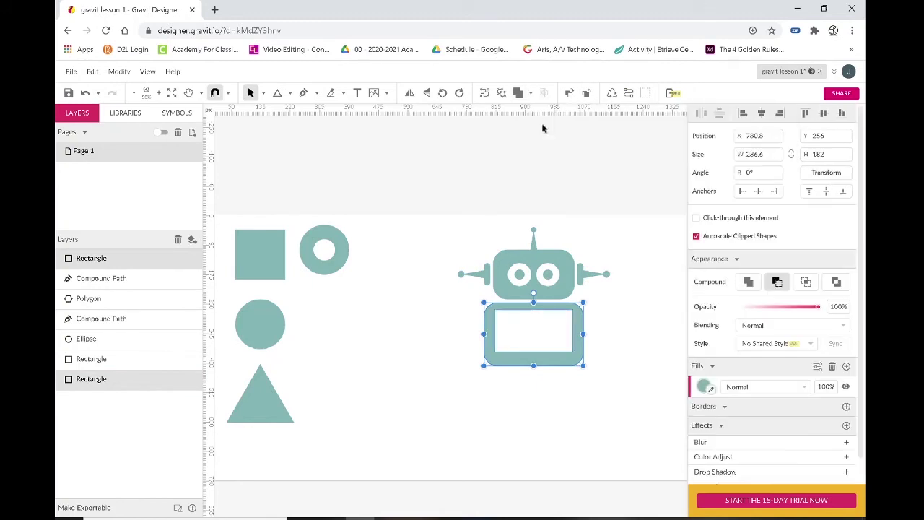
click(634, 425)
click(491, 347)
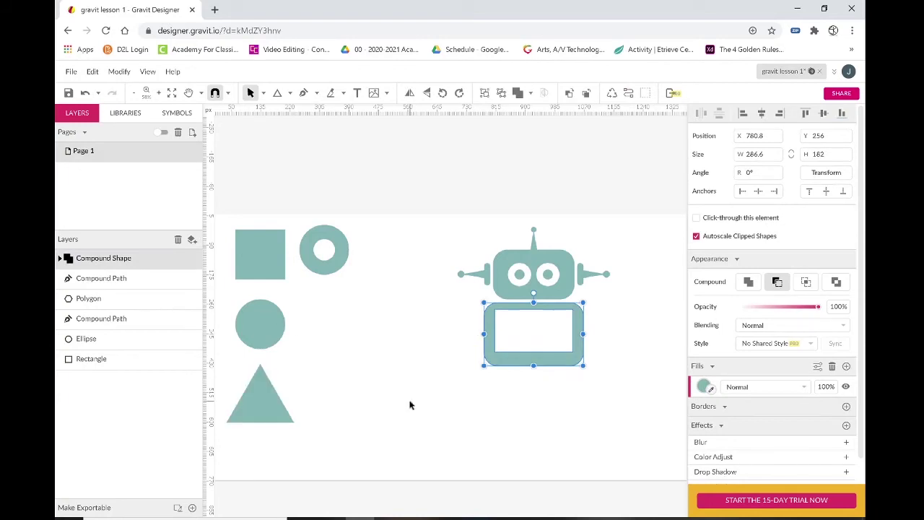
click(493, 431)
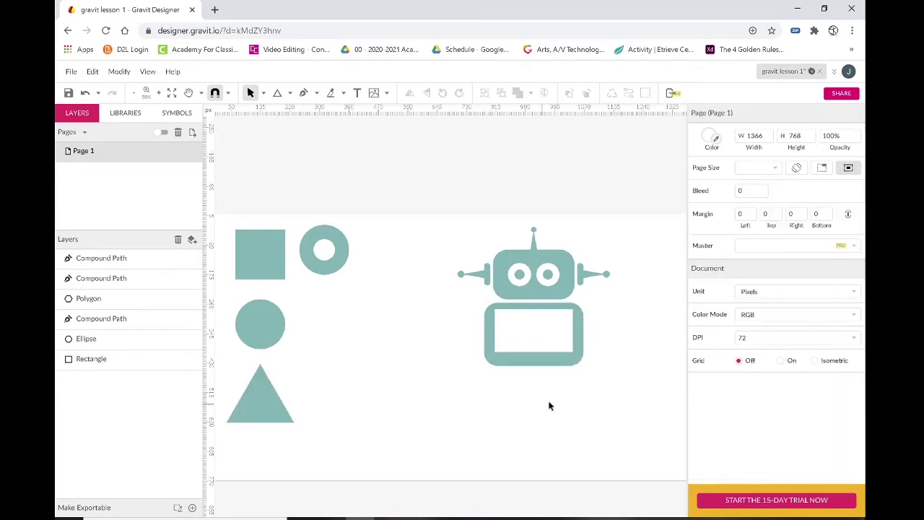
Move the hollow body downward as a test and undo the move
drag(542, 365, 568, 413)
key(ctrl+z)
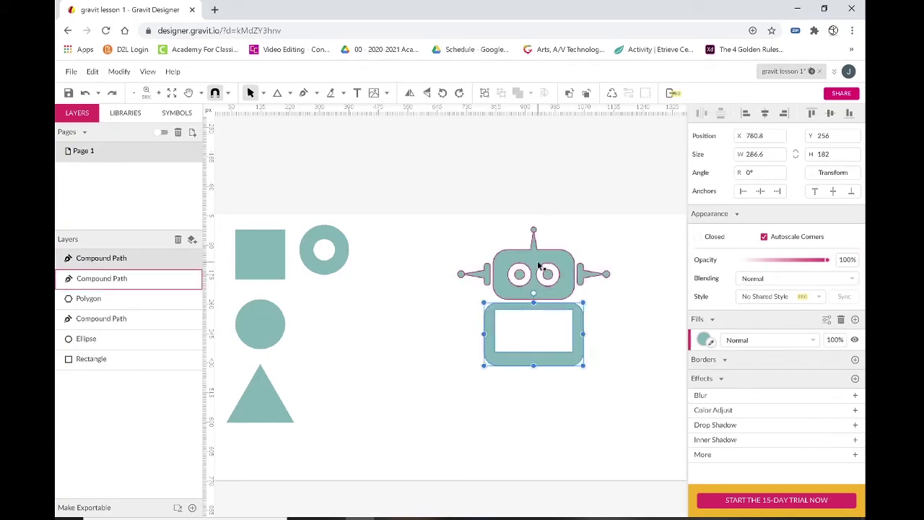
click(539, 265)
click(554, 397)
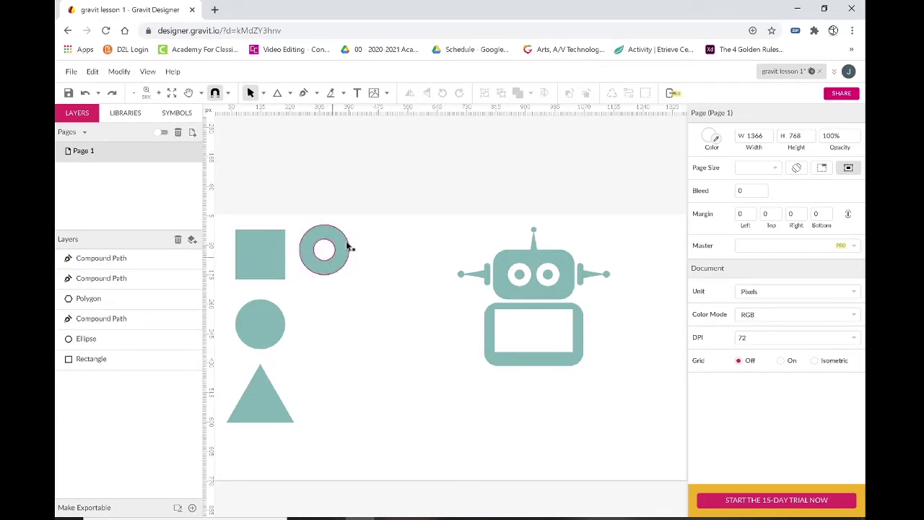
Stack copies of the ring, the square and another ring vertically beside the basic shapes, and center them horizontally on one another
drag(326, 274, 376, 335)
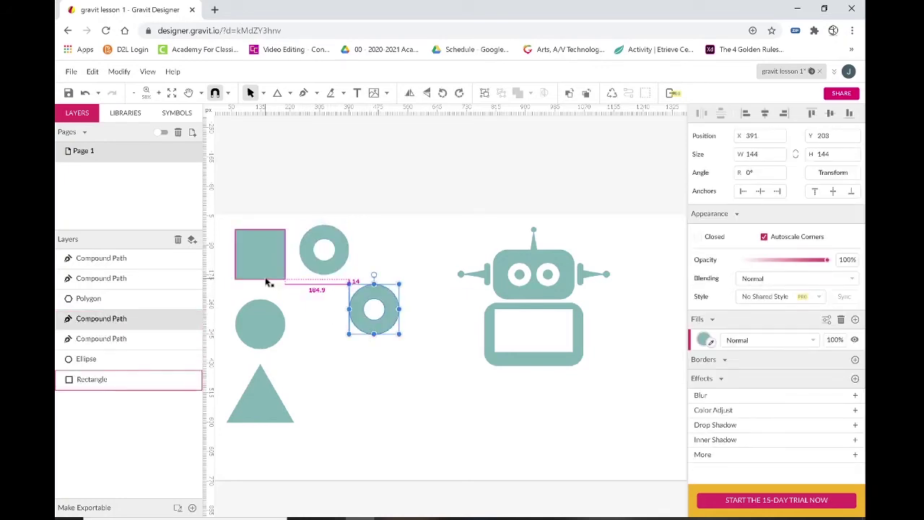
drag(265, 278, 376, 384)
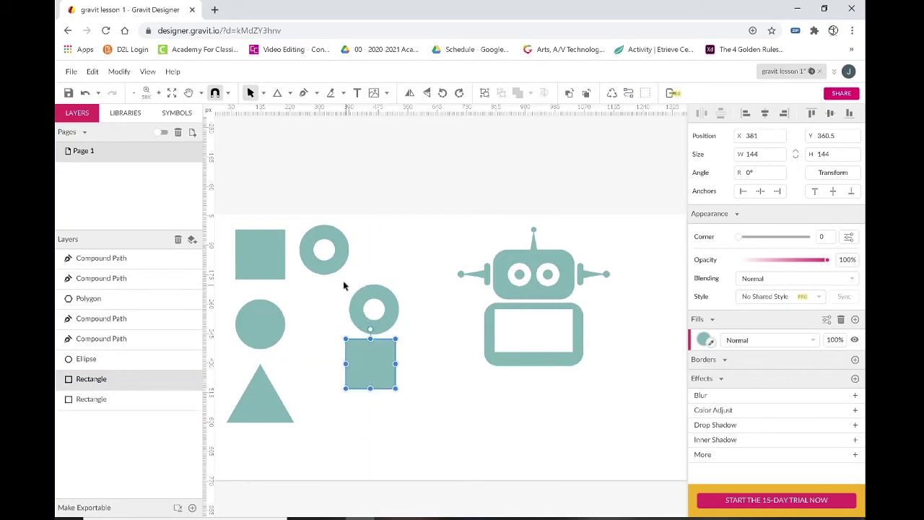
click(326, 268)
drag(326, 268, 370, 436)
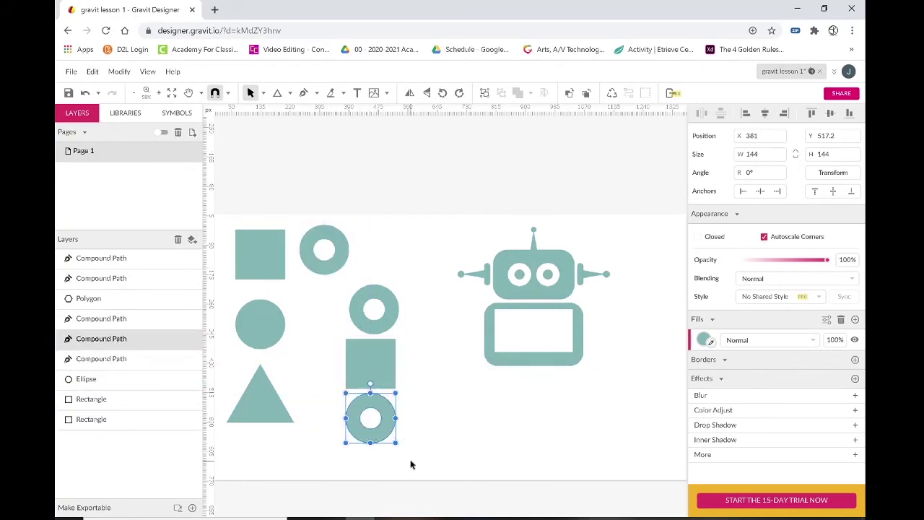
drag(411, 462, 370, 303)
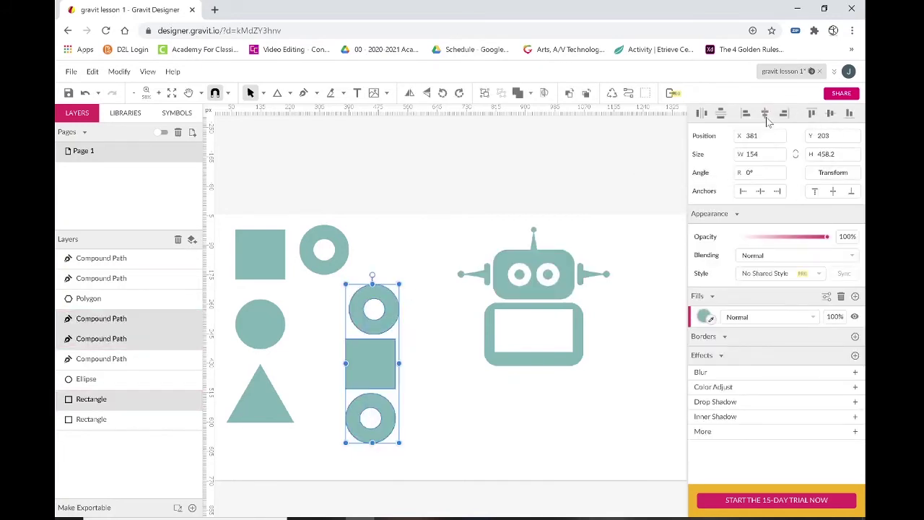
click(443, 377)
Turn the square copy into a bar 62 px wide and 221 px high that overlaps both stacked rings
click(368, 362)
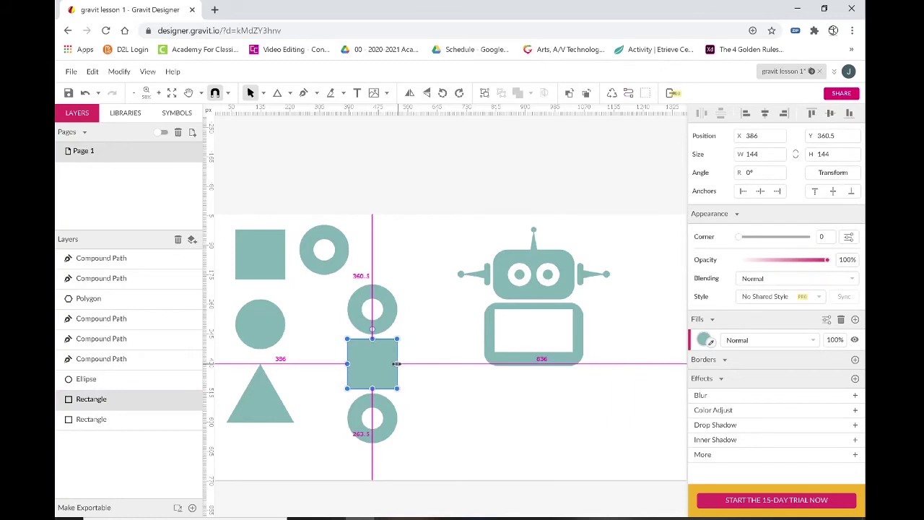
drag(396, 363, 381, 360)
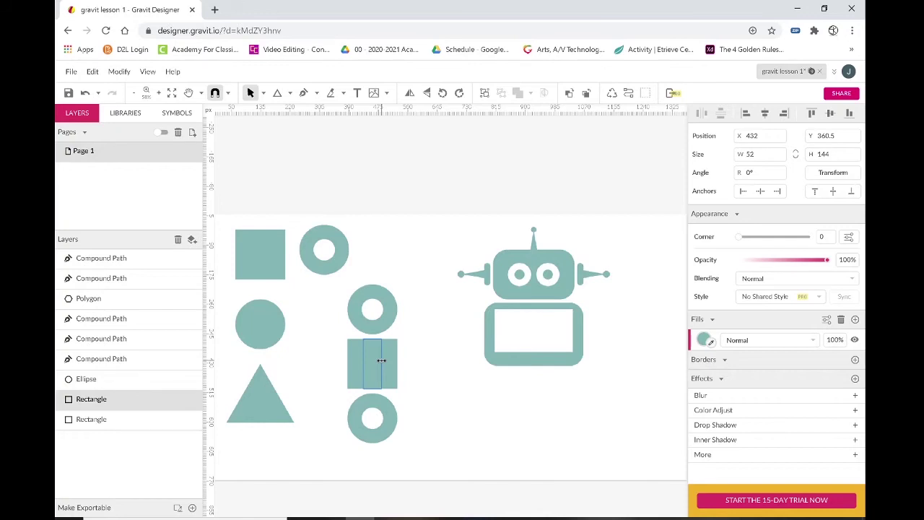
mouse_move(381, 360)
mouse_down()
mouse_move(372, 330)
mouse_move(383, 327)
mouse_move(379, 362)
mouse_up()
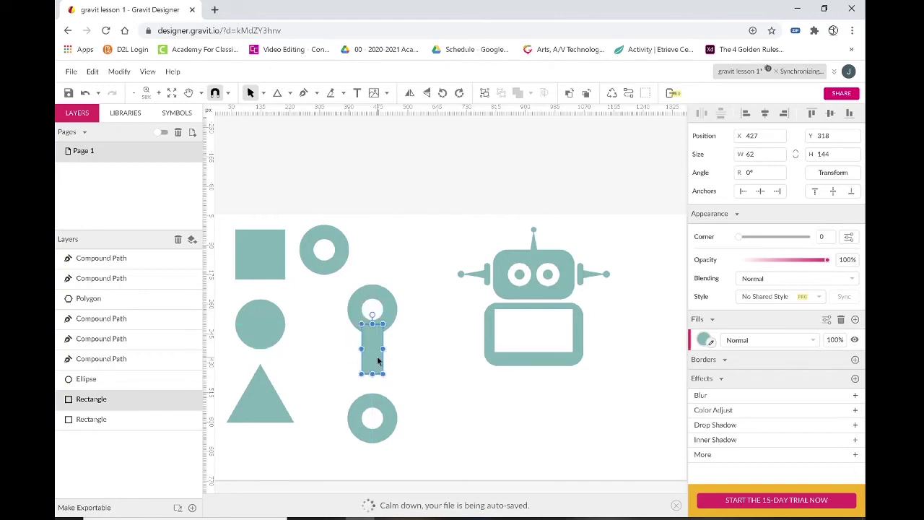
click(434, 365)
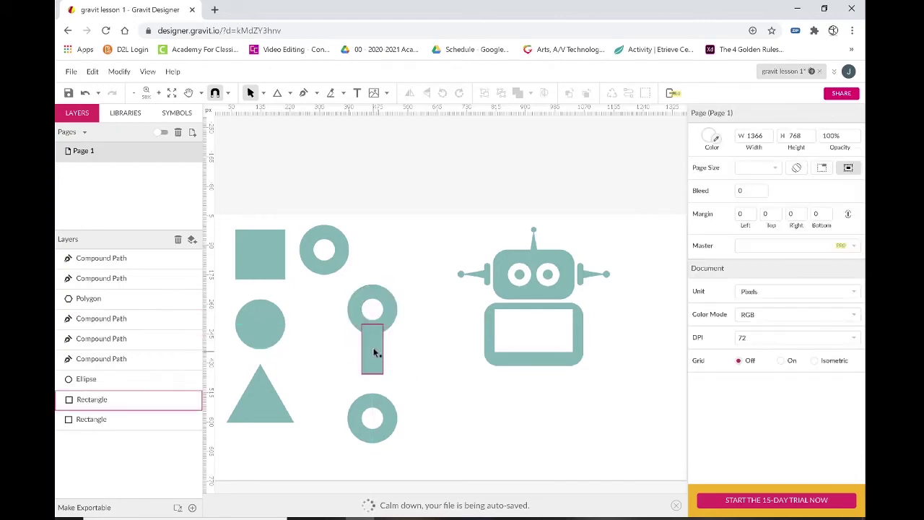
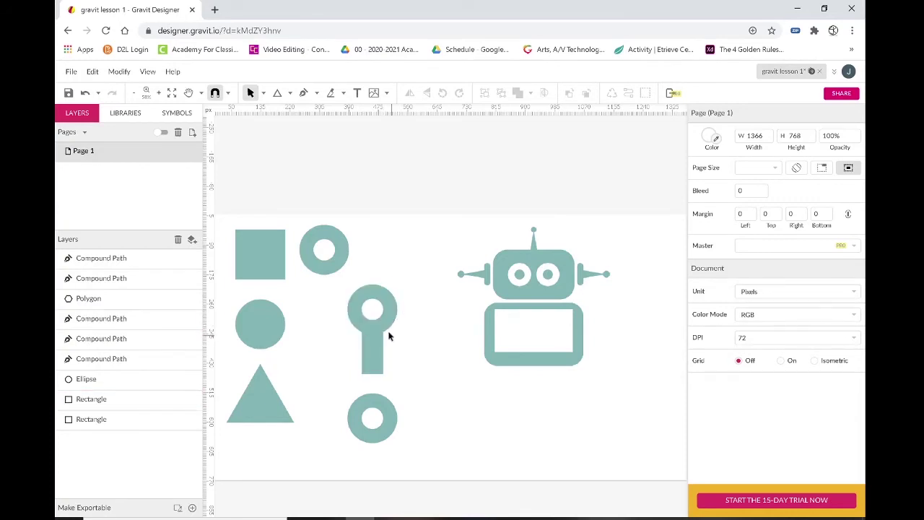
click(372, 372)
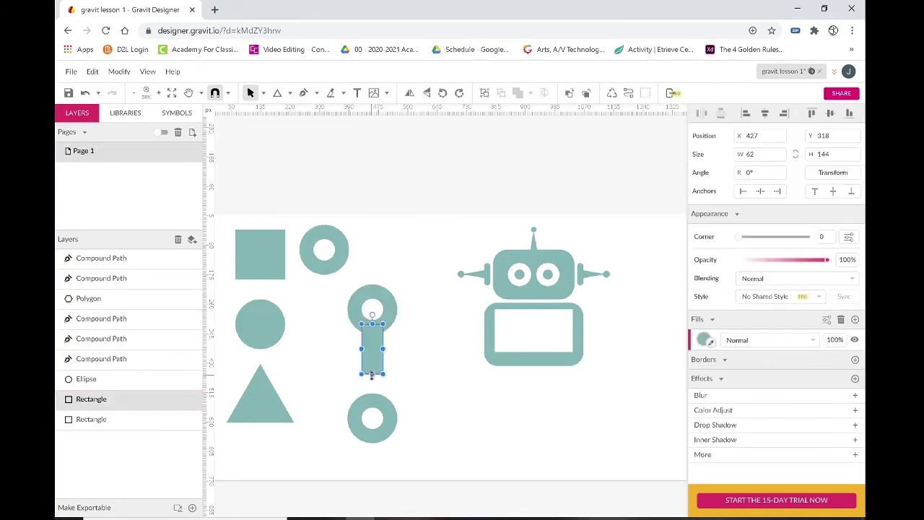
drag(371, 373, 373, 400)
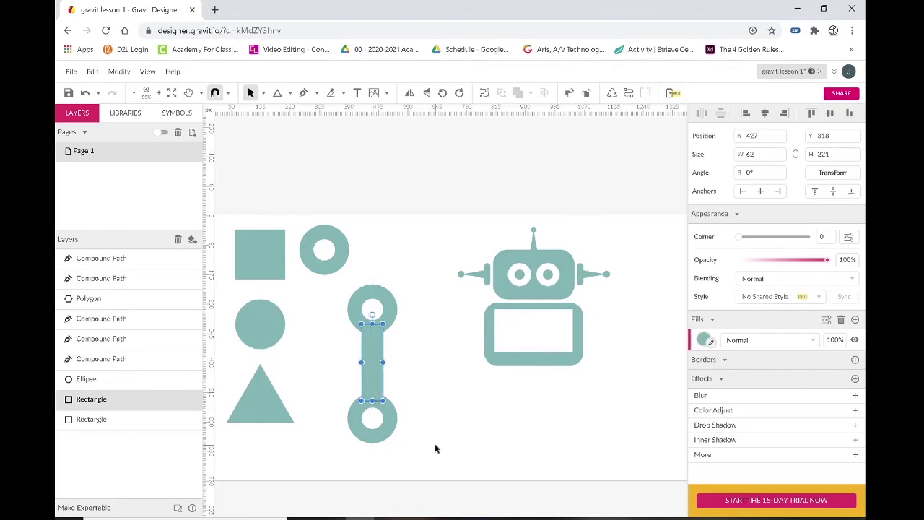
Unite the bar and its two rings into a single path, and move it up between the basic shapes and the robot
drag(435, 448, 347, 308)
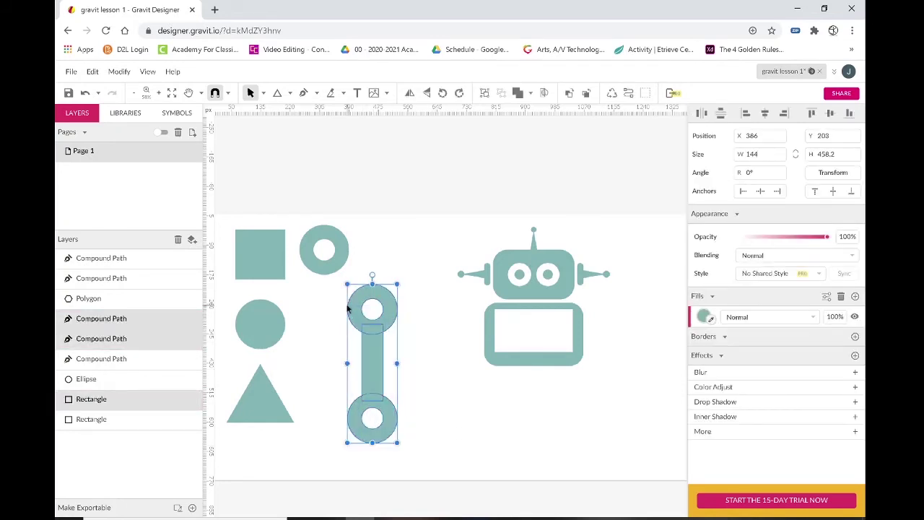
click(517, 94)
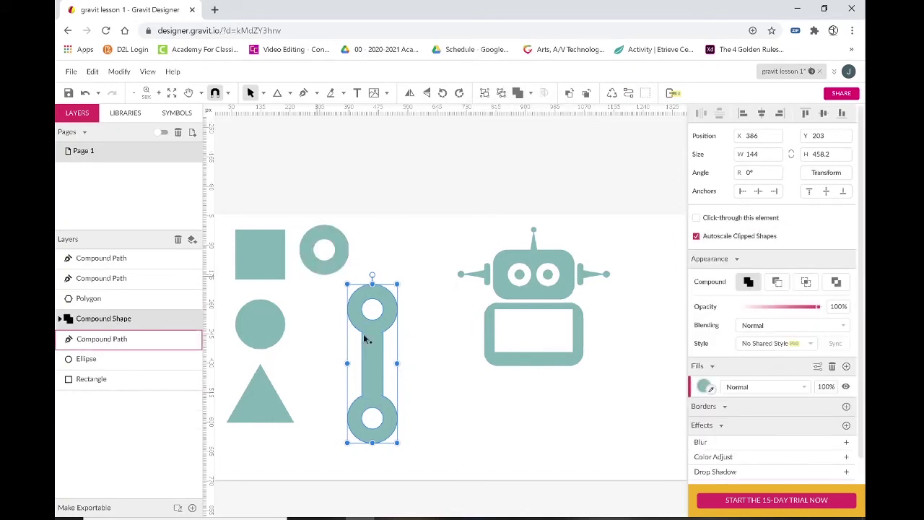
key(ctrl+shift+c)
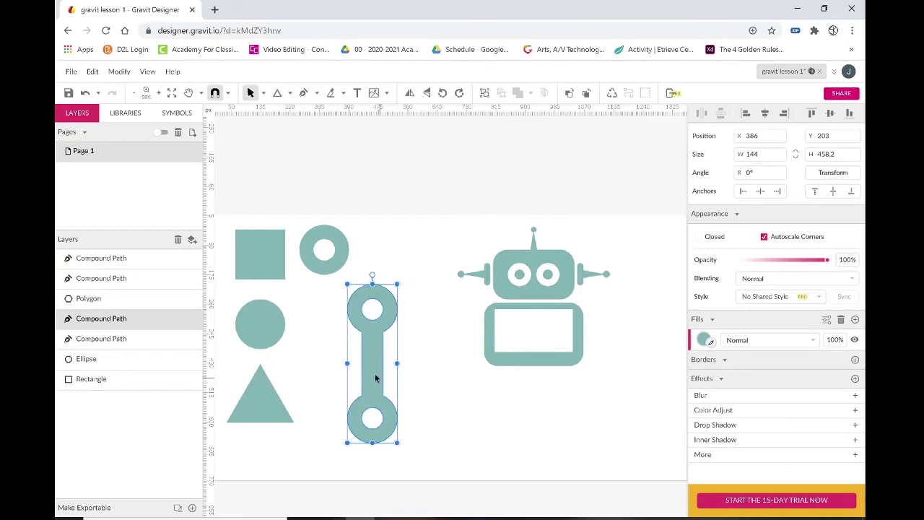
drag(384, 370, 415, 309)
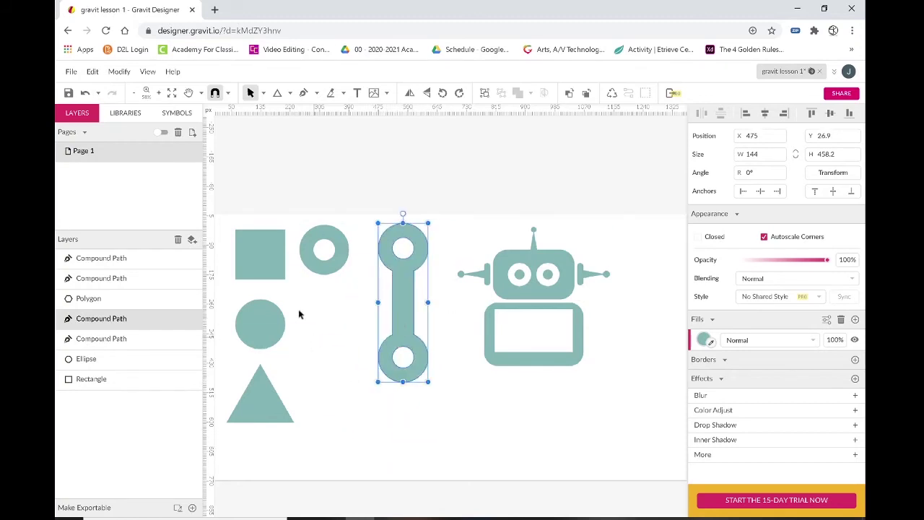
Copy the square as a bar 38 px wide and about 272 px high, running down from the center of the arm's lower ring
click(278, 270)
drag(279, 270, 402, 355)
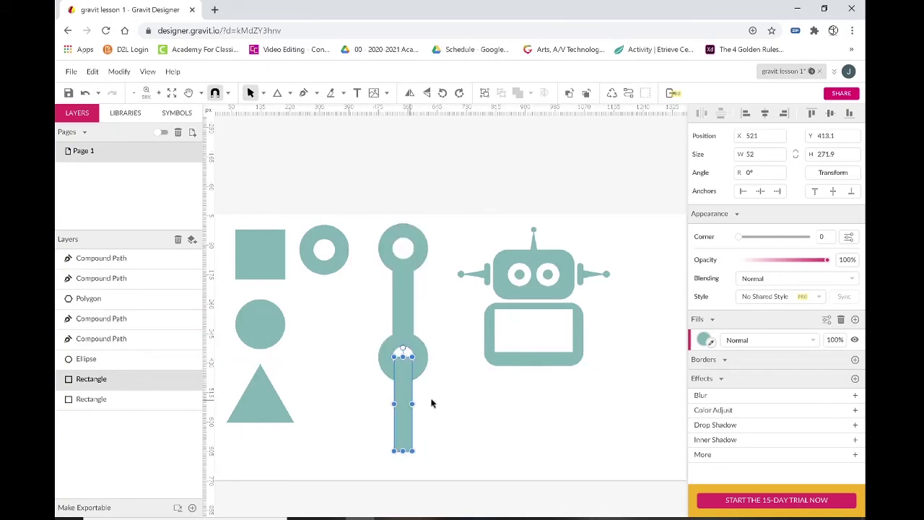
key(alt)
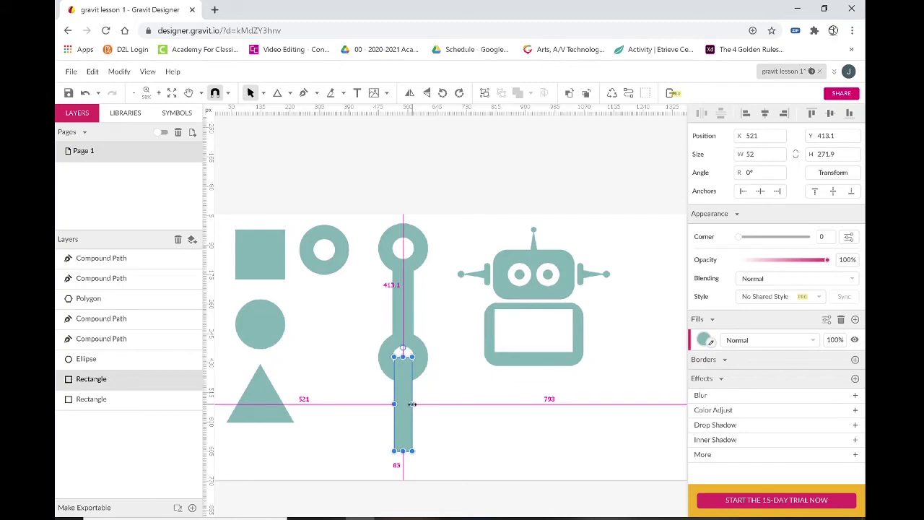
drag(411, 404, 409, 405)
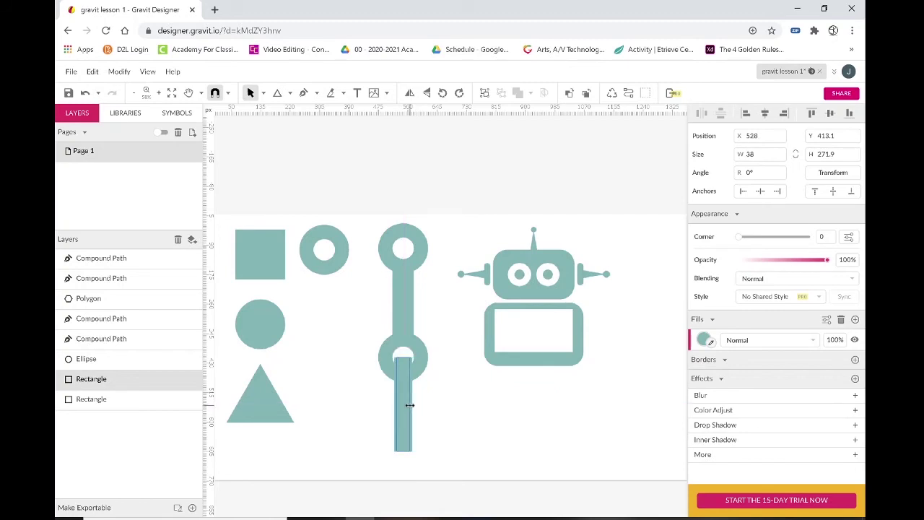
click(464, 434)
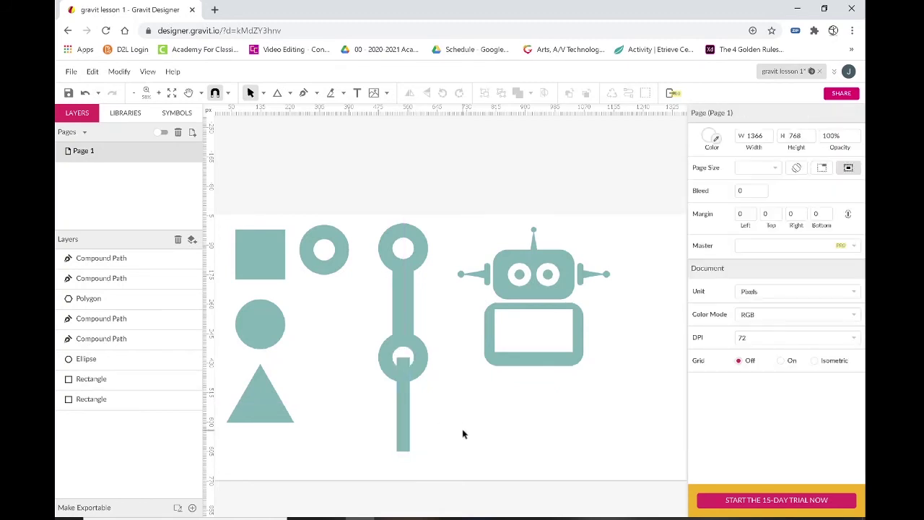
Fill the narrow bar below the arm's lower ring with red #FF0000
click(406, 425)
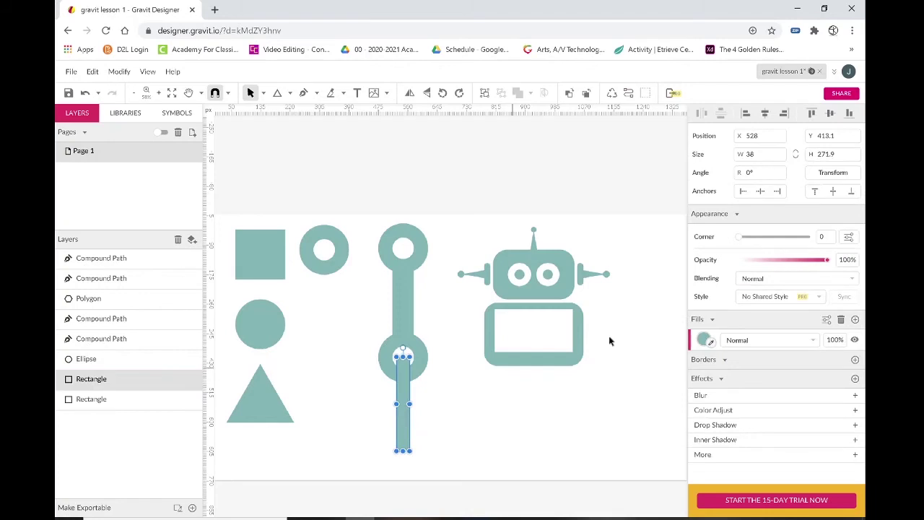
click(701, 342)
click(724, 320)
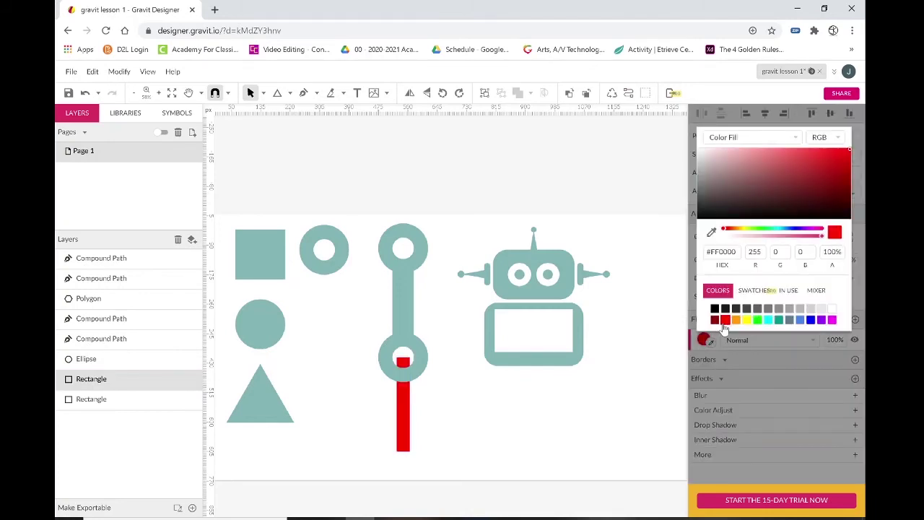
Bring the red bar to the front and subtract it from the arm, cutting a slot through its lower ring
click(459, 420)
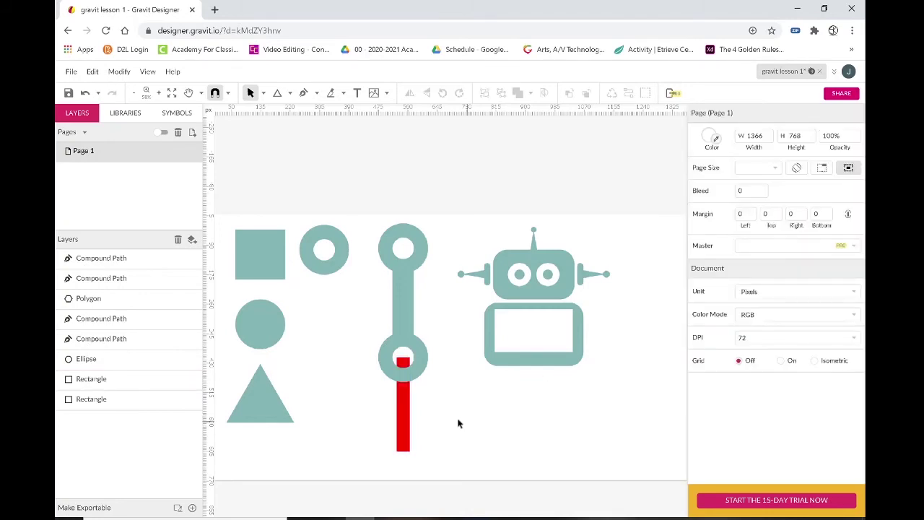
click(402, 434)
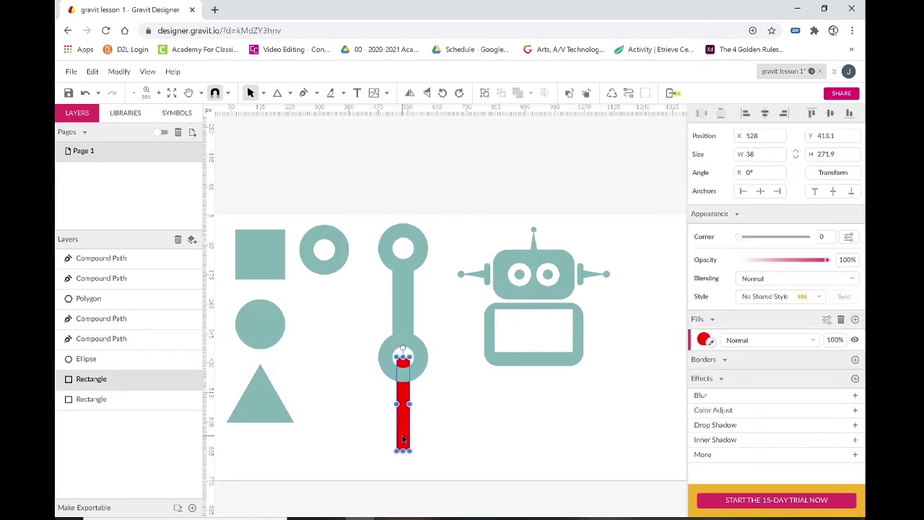
key(ctrl+shift+Up)
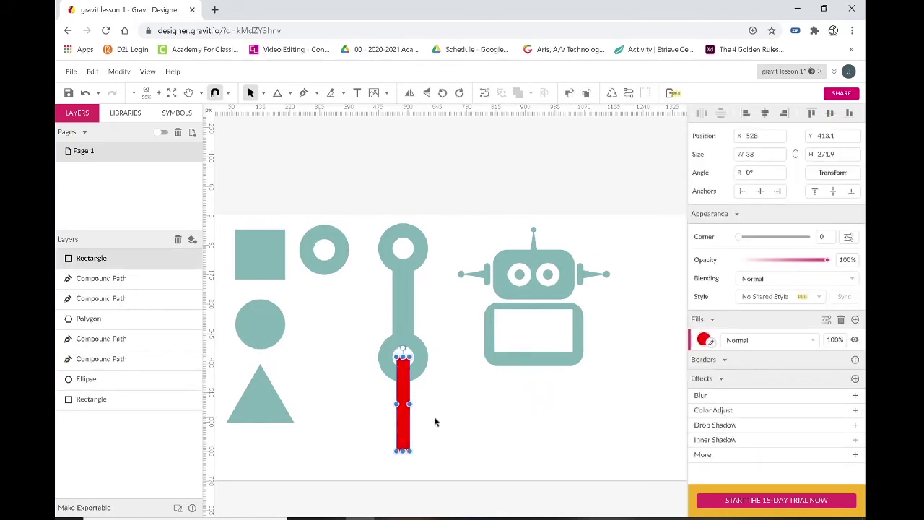
click(413, 391)
drag(414, 390, 384, 351)
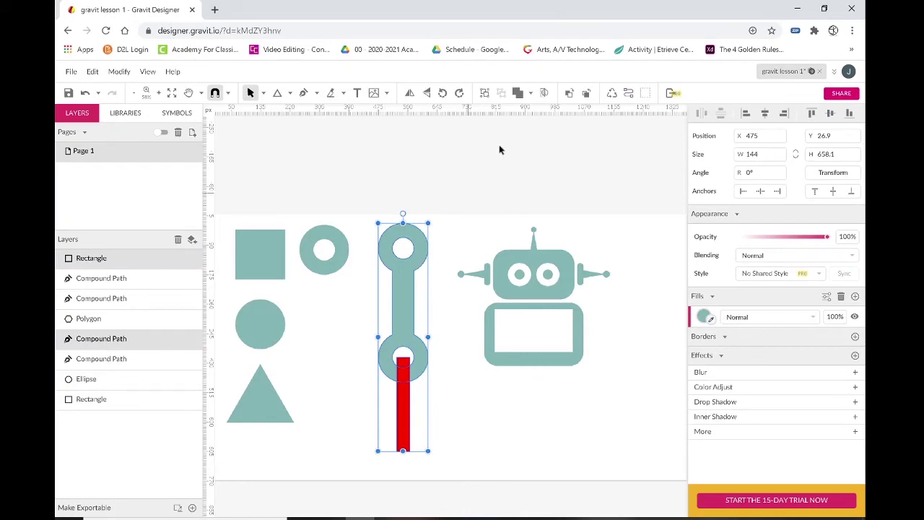
click(530, 92)
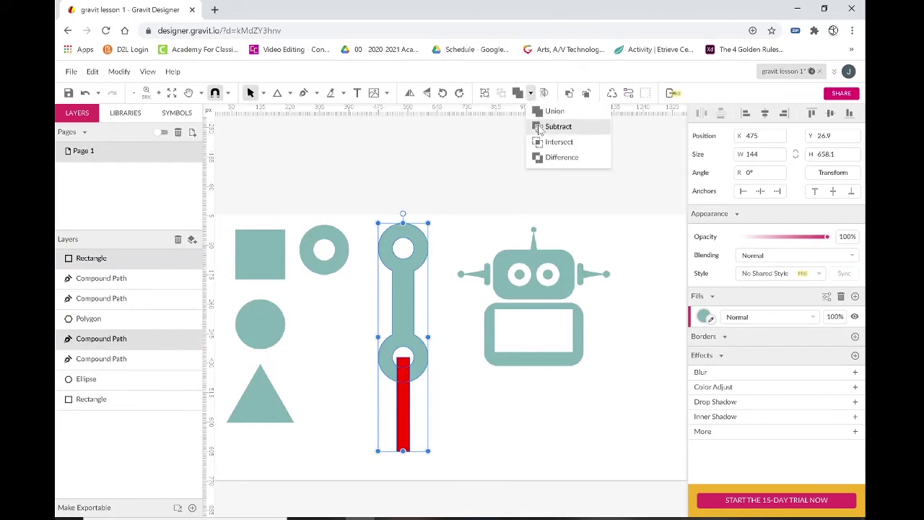
click(538, 127)
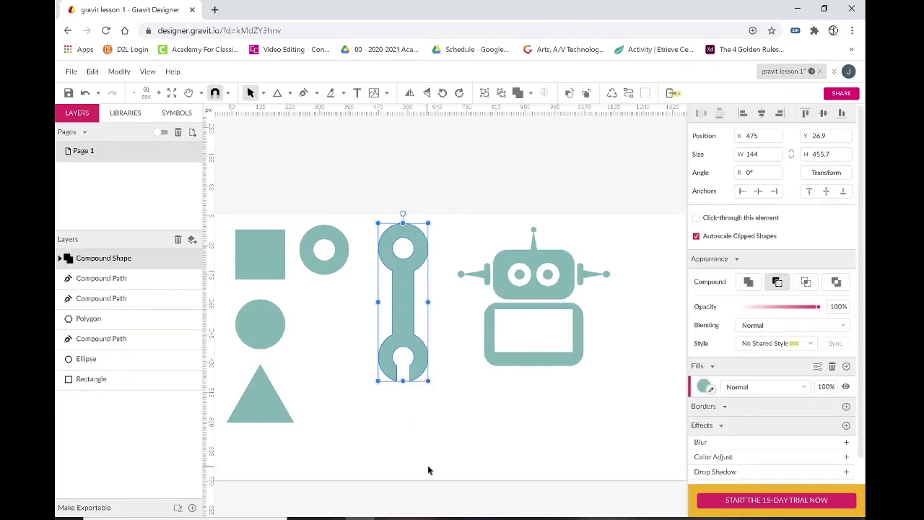
mouse_move(359, 517)
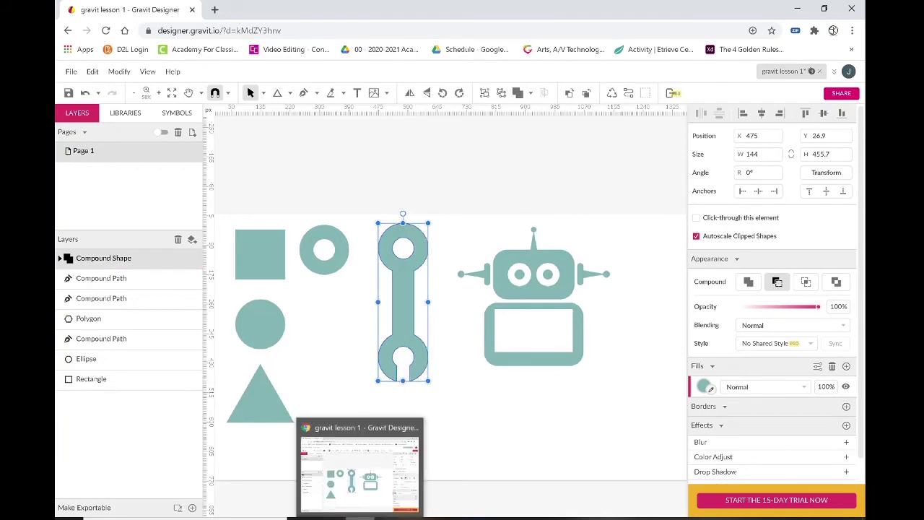
click(594, 428)
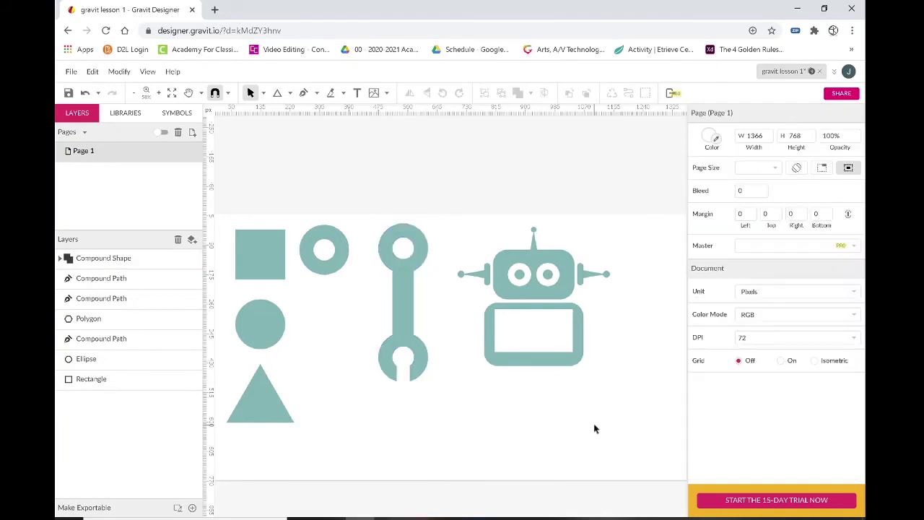
Convert the slotted arm's compound shape to a path
click(409, 372)
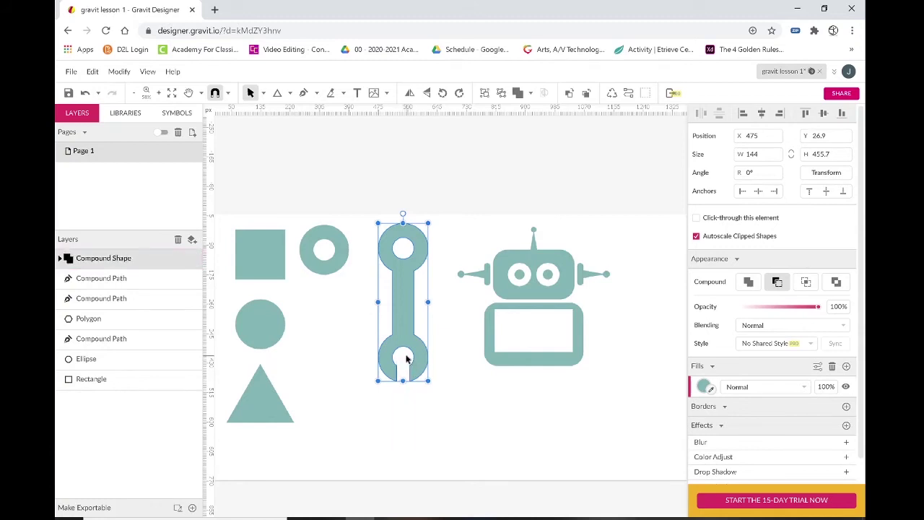
click(470, 425)
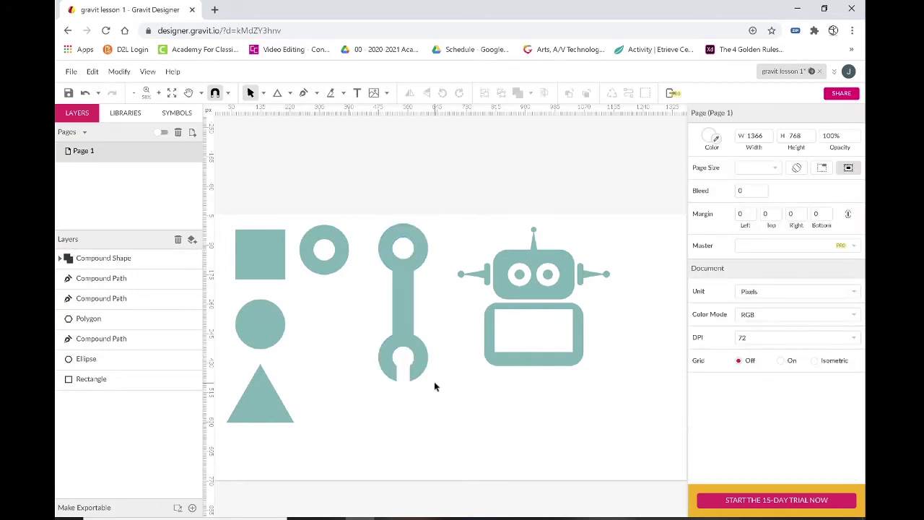
click(409, 330)
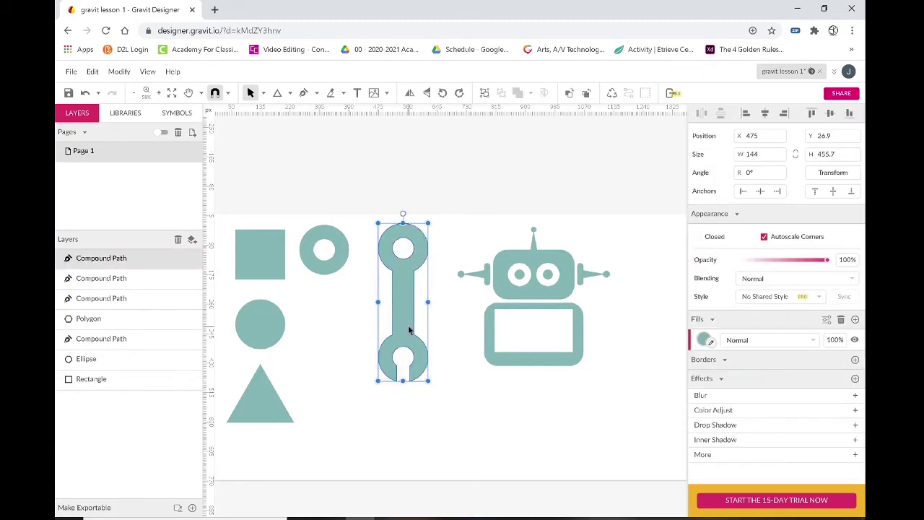
click(456, 413)
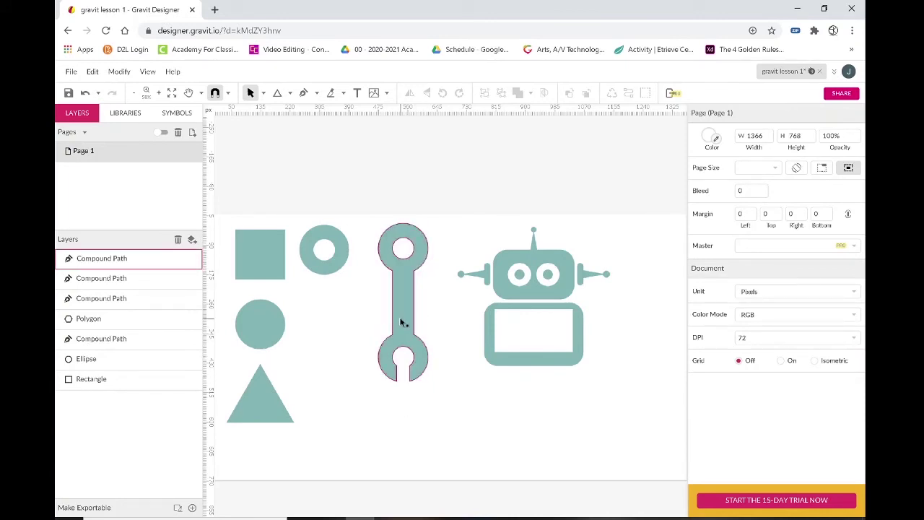
Scale the arm down to about 83 by 261 px and place it just left of the body, aligned with the body's top edge
drag(406, 287, 448, 366)
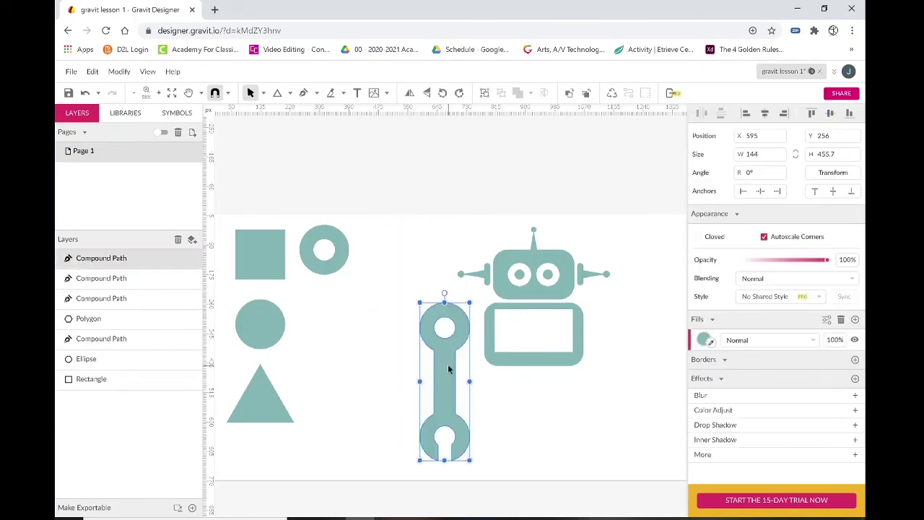
drag(417, 462, 442, 393)
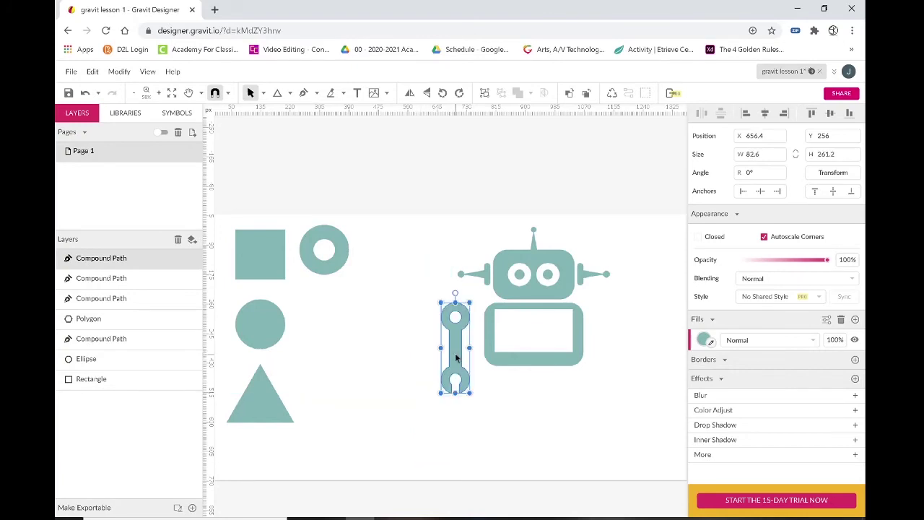
drag(455, 356, 468, 358)
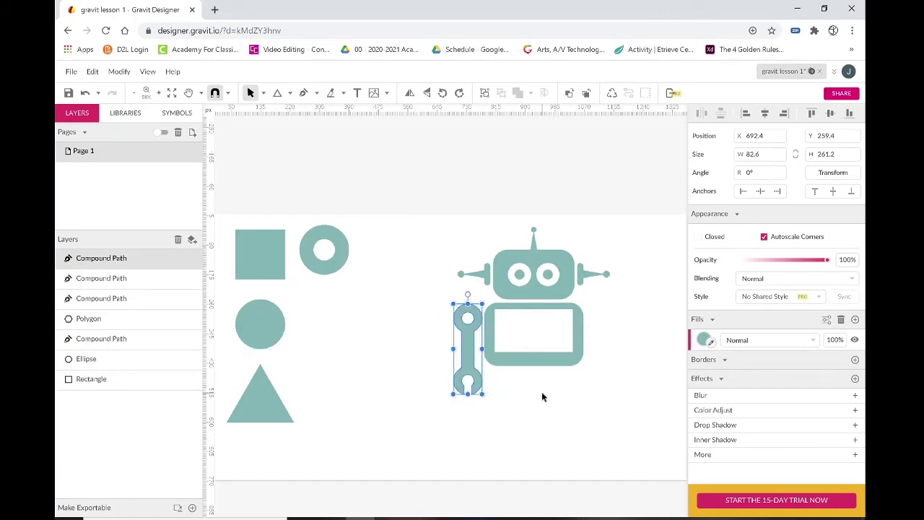
drag(543, 397, 456, 324)
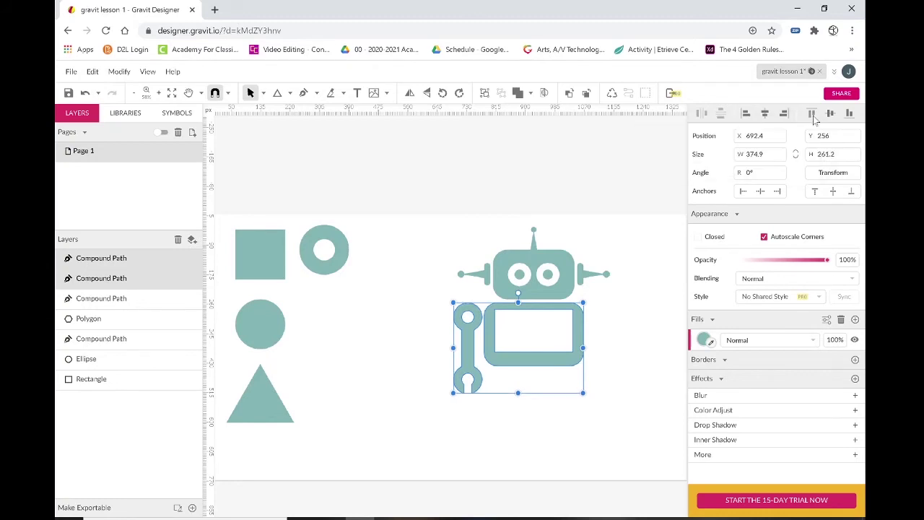
click(545, 469)
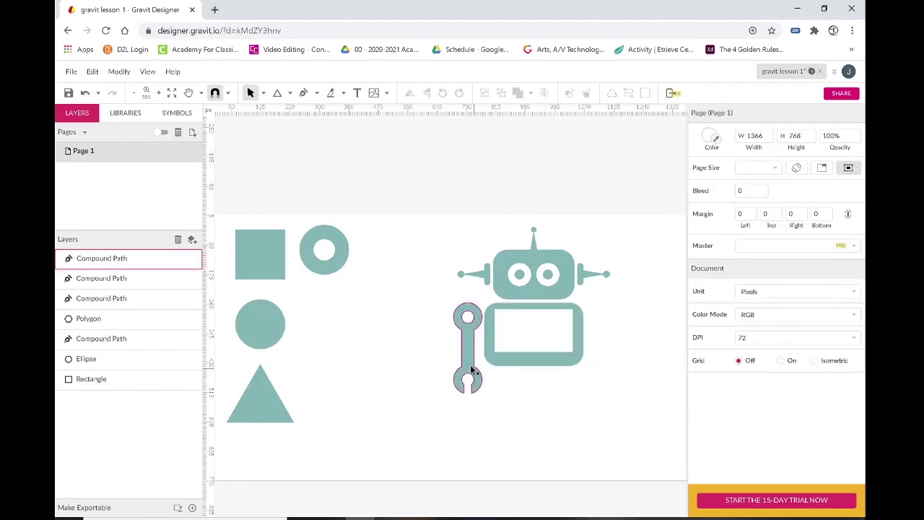
Copy the arm to the right side of the body at the same height and group the two arms
drag(467, 364, 590, 383)
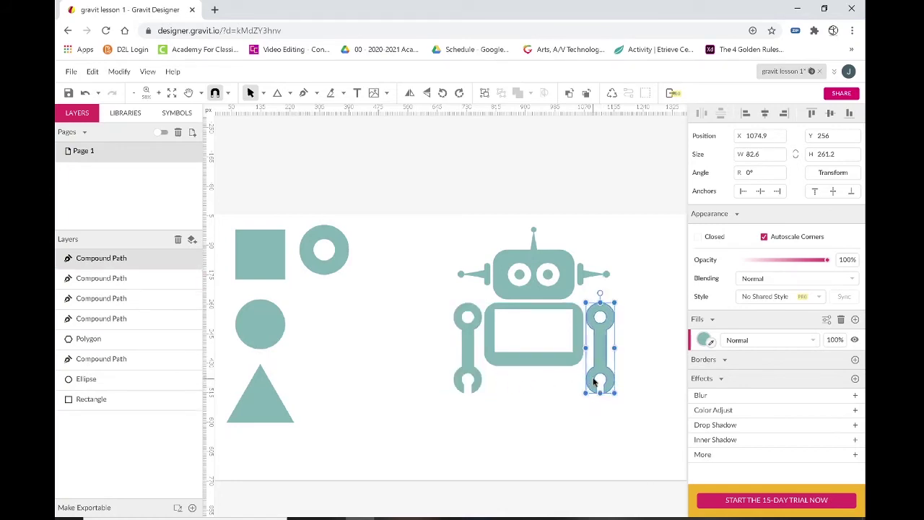
shift+click(467, 332)
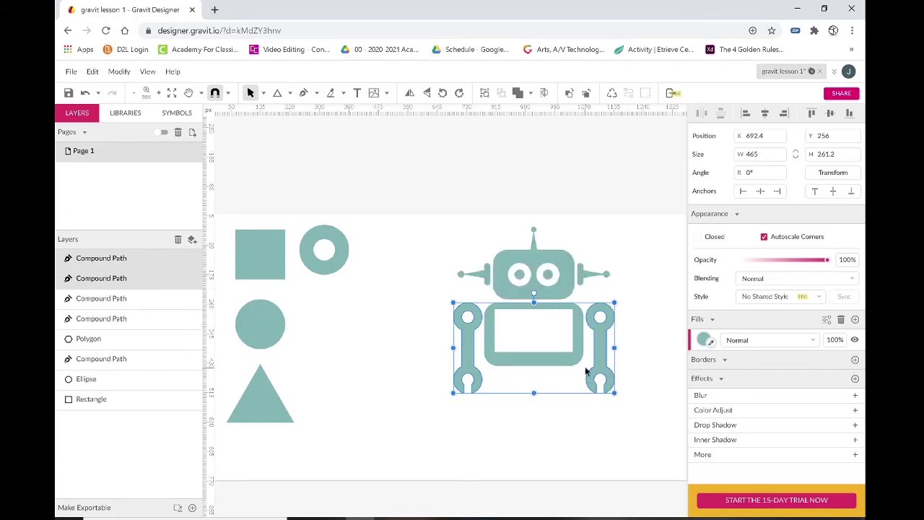
right_click(602, 369)
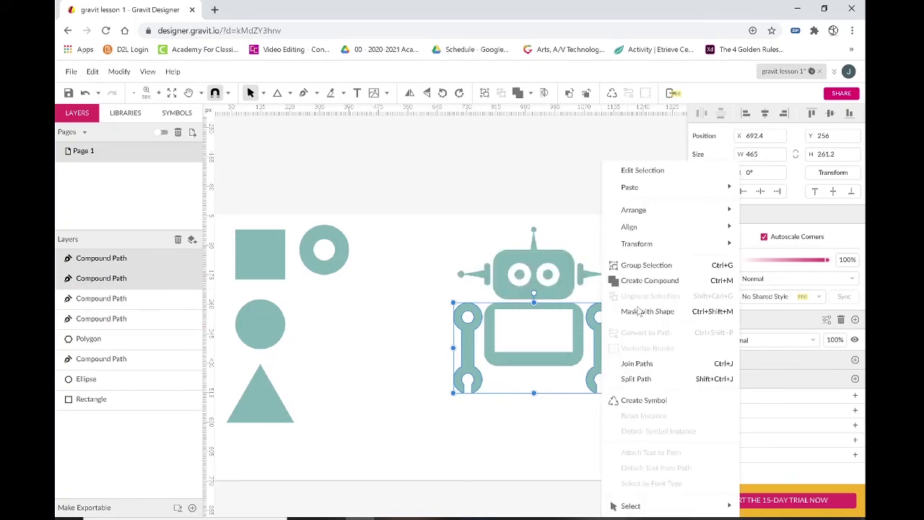
click(651, 266)
click(655, 391)
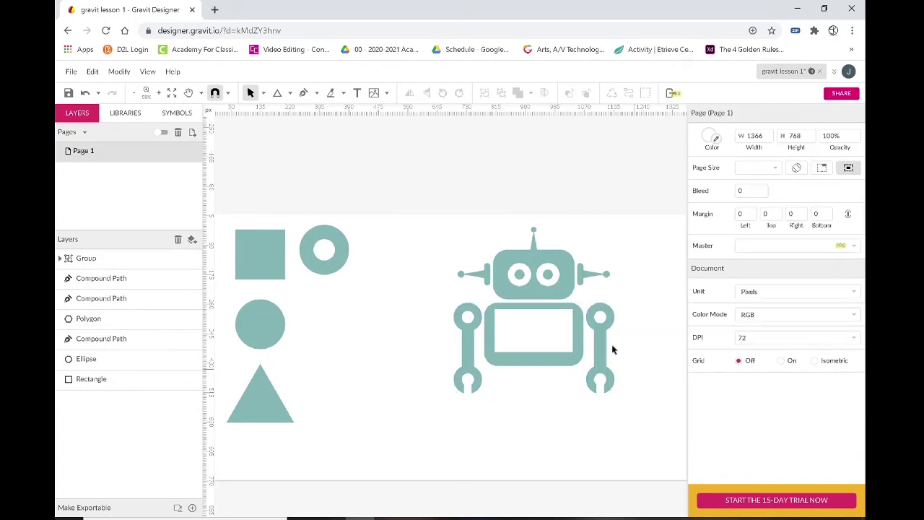
Align the head, body and arm group on a common vertical center line
click(558, 298)
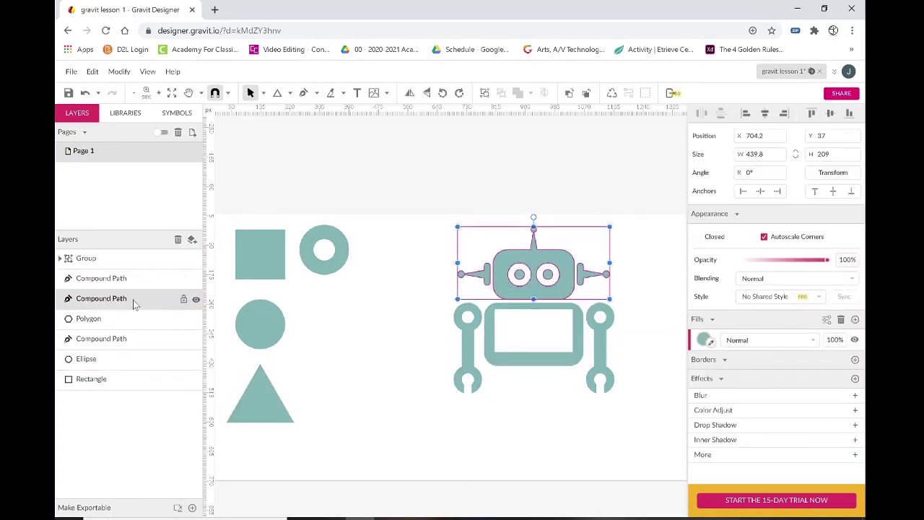
click(513, 357)
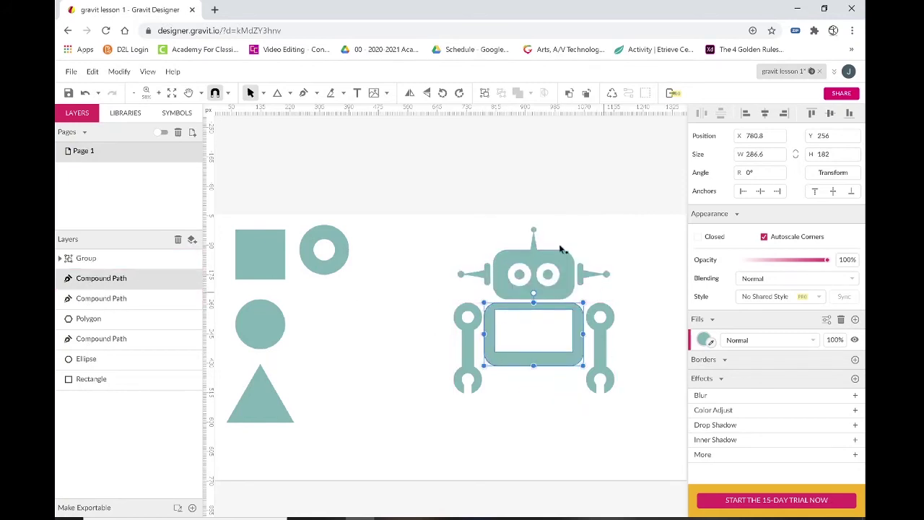
click(641, 413)
drag(637, 425, 449, 221)
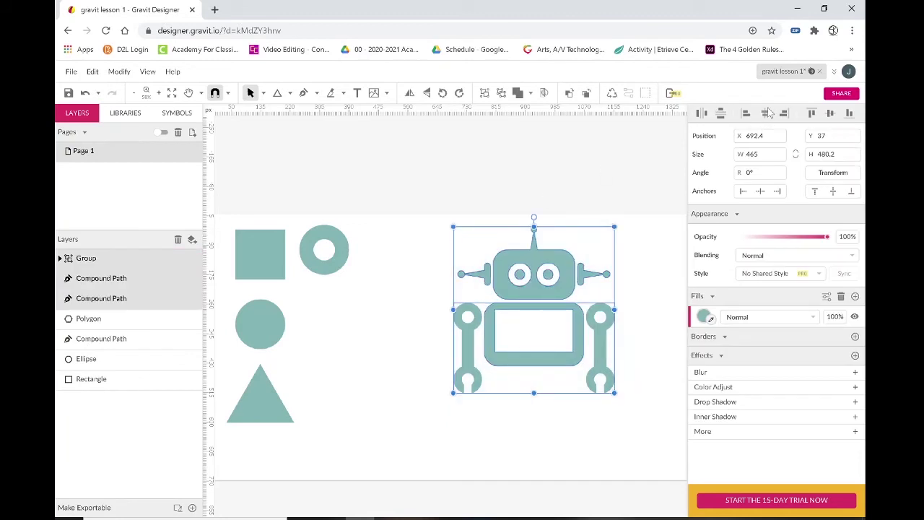
click(546, 443)
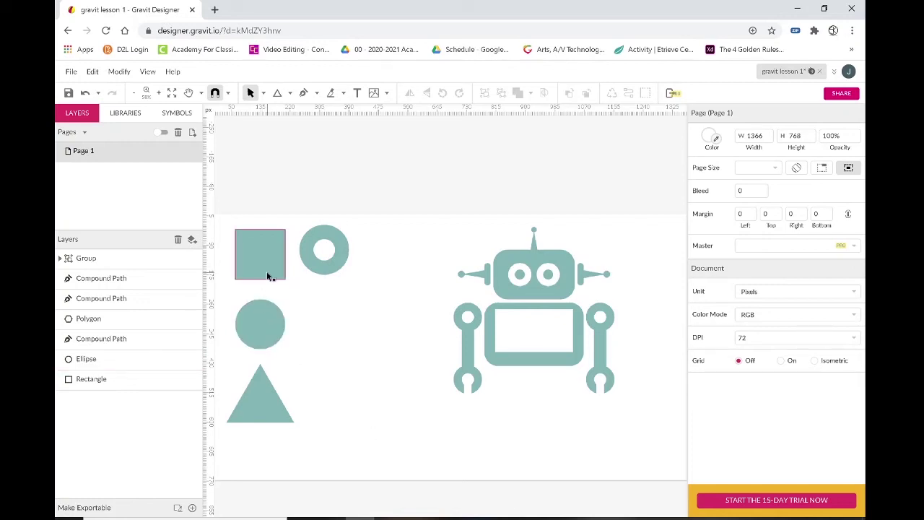
drag(267, 270, 371, 416)
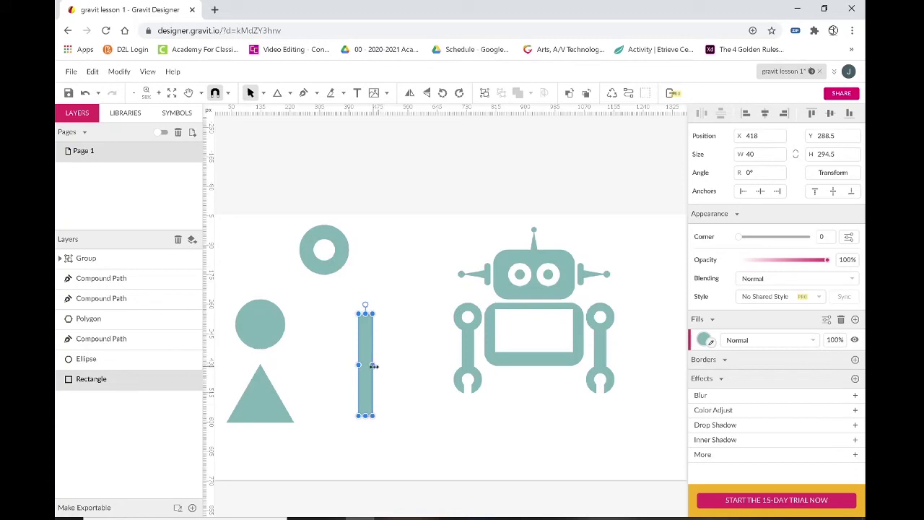
drag(373, 364, 375, 364)
key(ctrl+z)
key(ctrl+z)
key(ctrl+z)
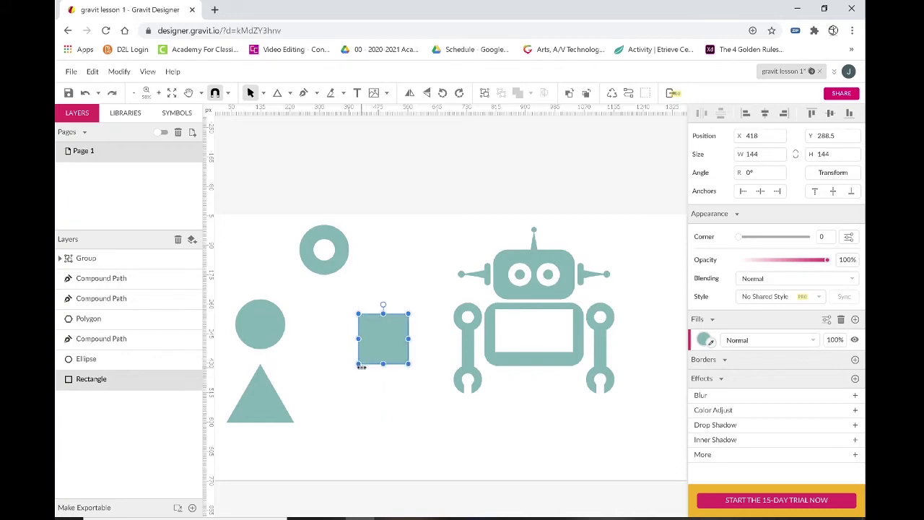
key(ctrl+z)
Make two copies of the square and turn the upper one into a bar 44 by 253 px with fully rounded ends
drag(267, 274, 389, 431)
click(370, 321)
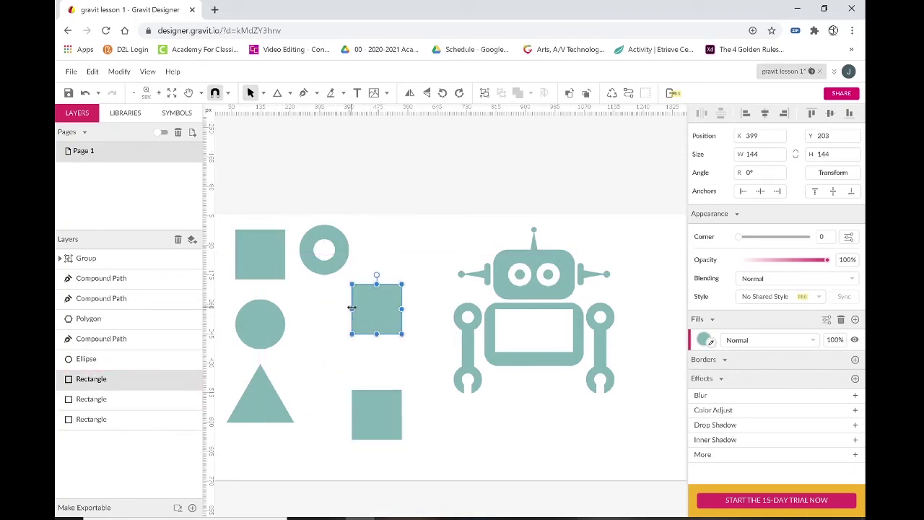
drag(363, 308, 394, 371)
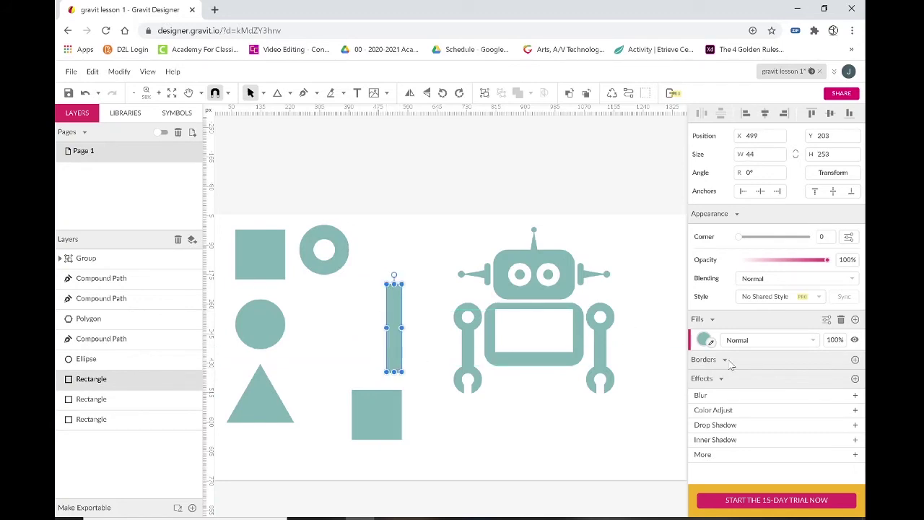
drag(740, 241, 824, 239)
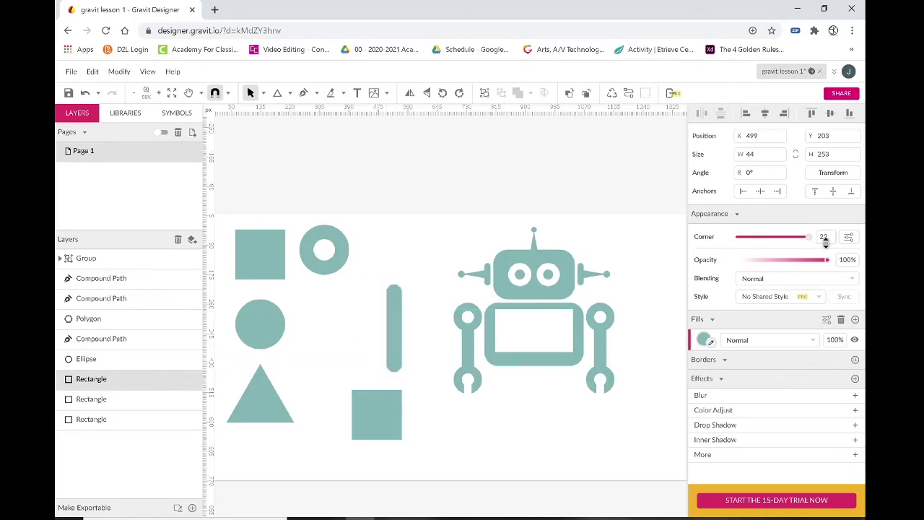
click(440, 329)
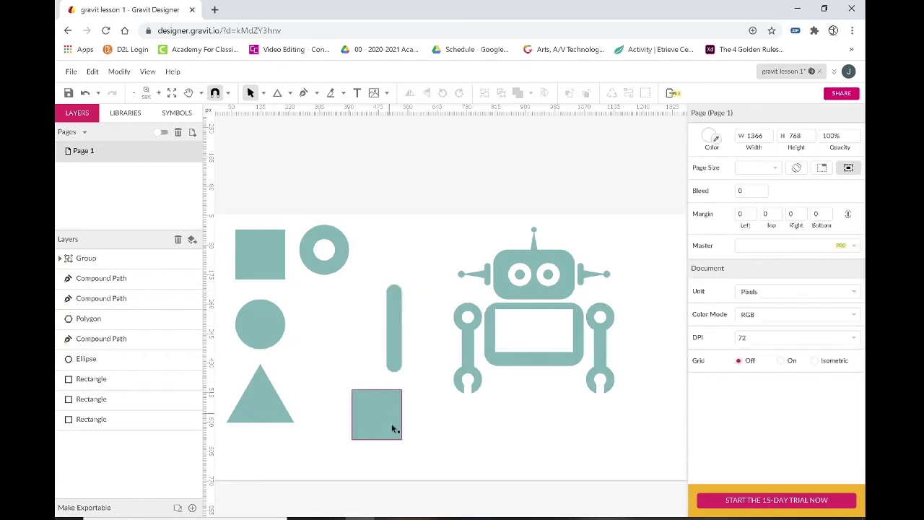
Widen the lower square copy to 186 px and round its corners to 72
click(374, 437)
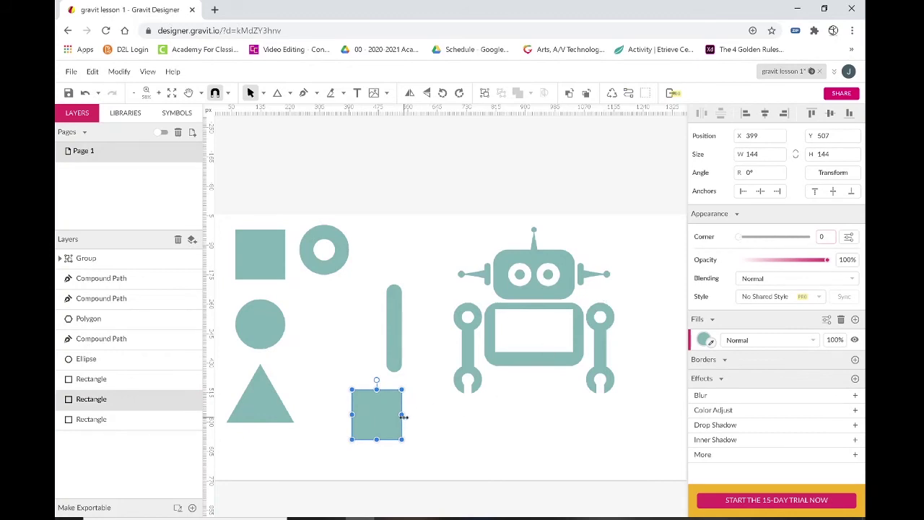
drag(403, 417, 418, 415)
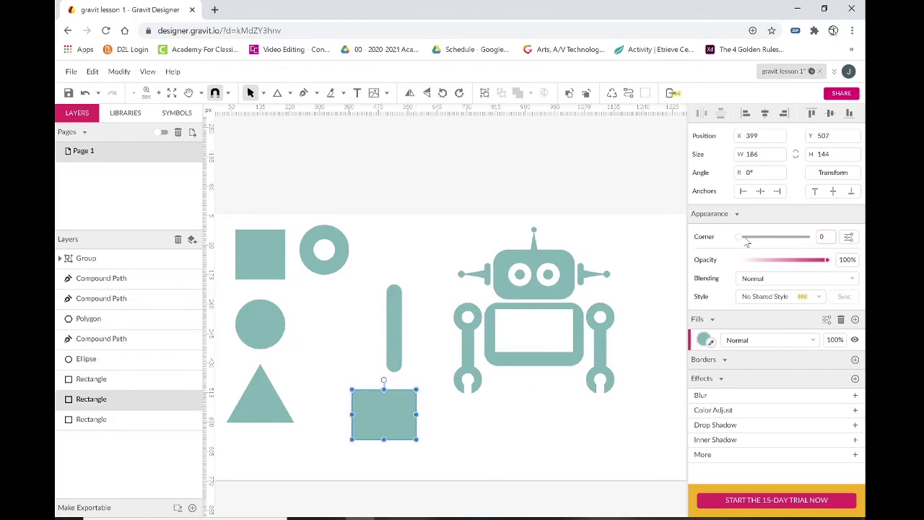
drag(740, 238, 807, 237)
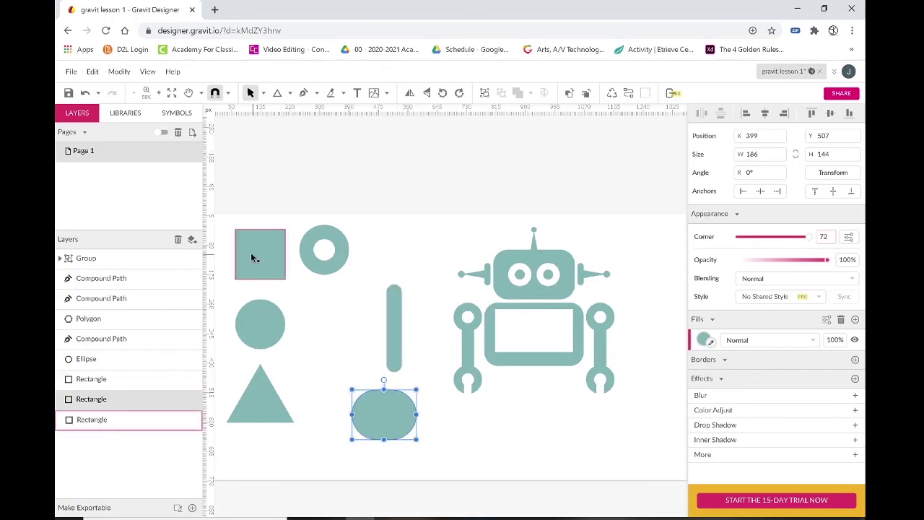
Copy the square over the rounded shape's lower half, widen it to about 262 px, fill it red (#FF0000) and bring it to the front
drag(255, 257, 332, 441)
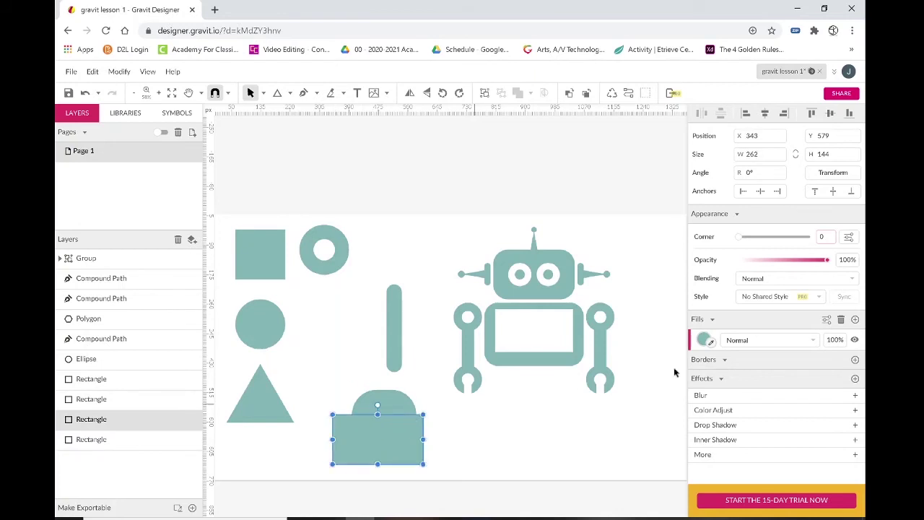
click(704, 340)
click(725, 319)
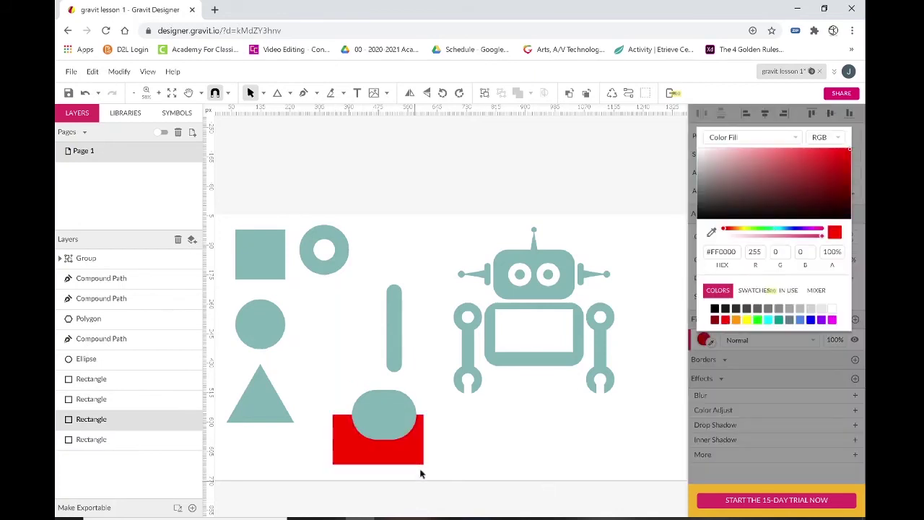
click(397, 456)
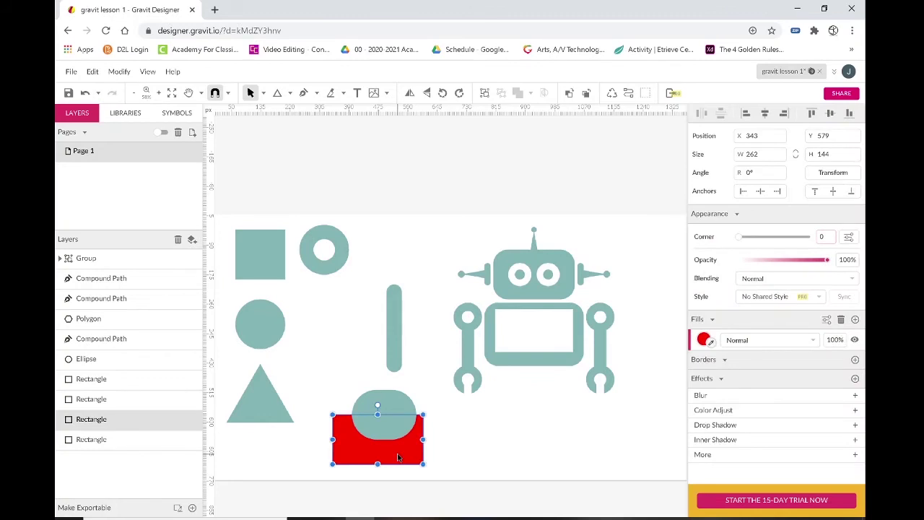
key(ctrl+shift+Up)
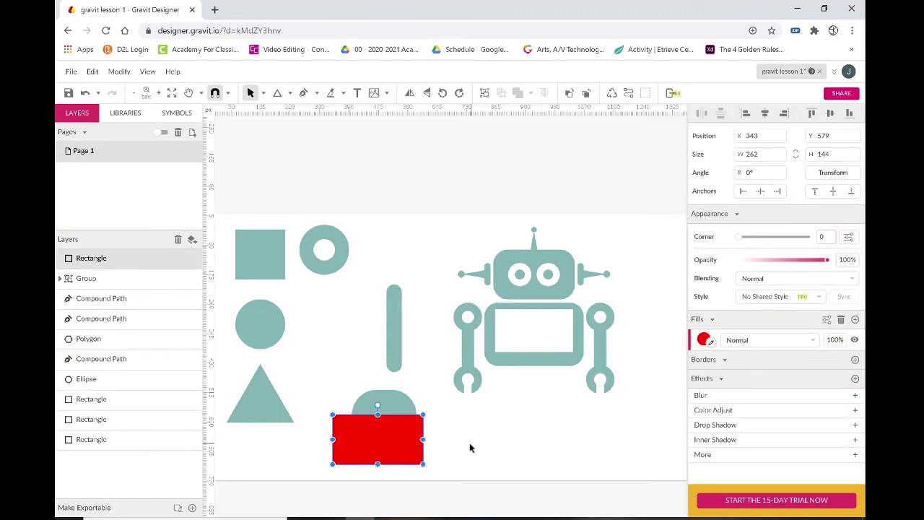
Subtract the red rectangle from the rounded shape to form a flat-bottomed foot and turn the result into a path
drag(466, 443, 369, 408)
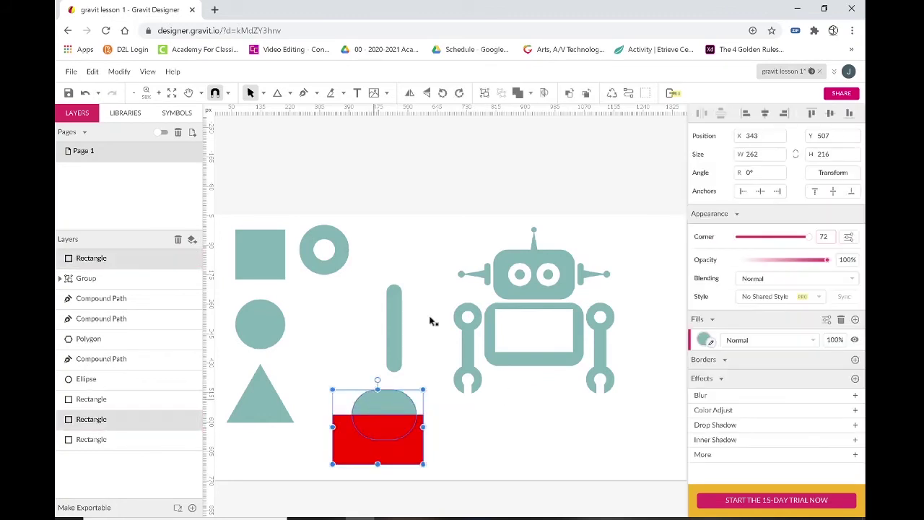
click(532, 94)
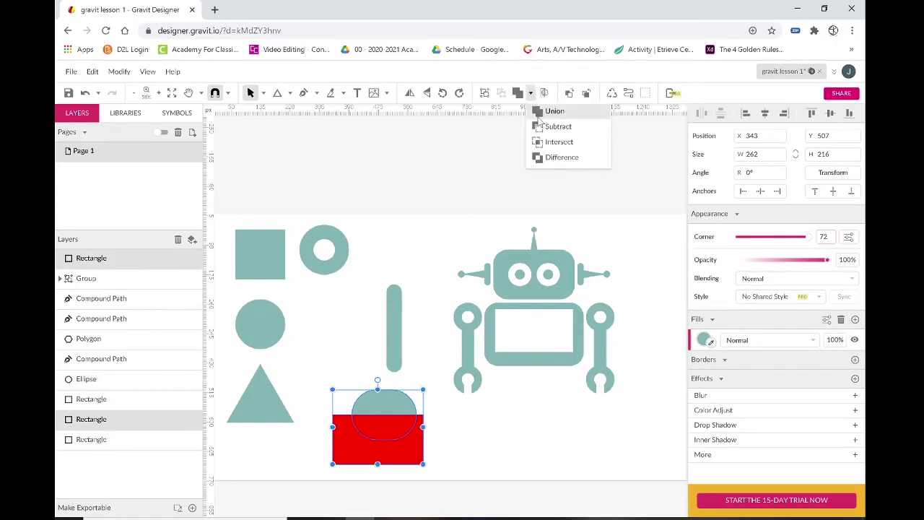
click(536, 127)
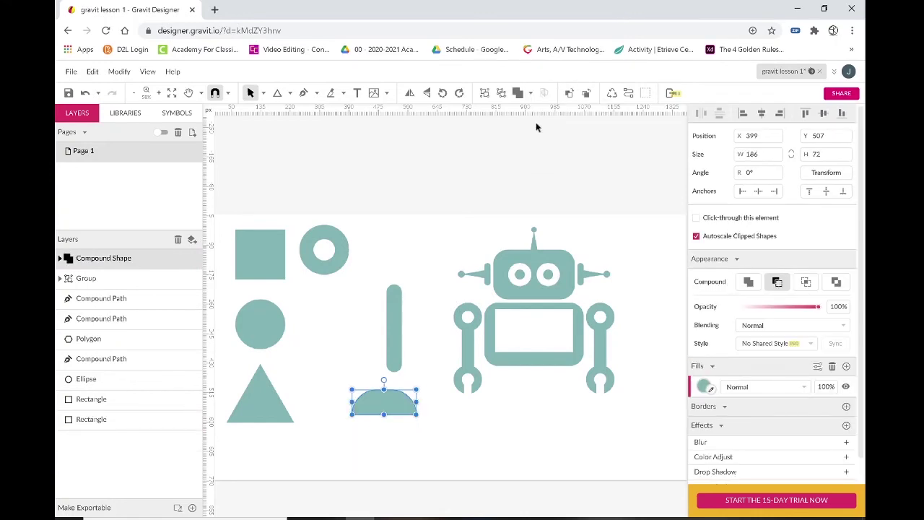
Move the rounded vertical bar onto the foot's right end, aligned with the foot's right and bottom edges
click(395, 339)
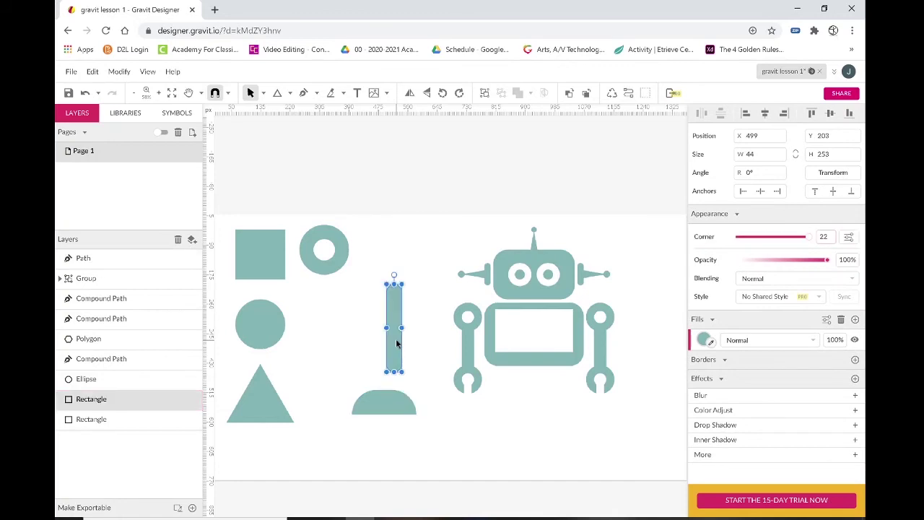
drag(396, 352, 408, 392)
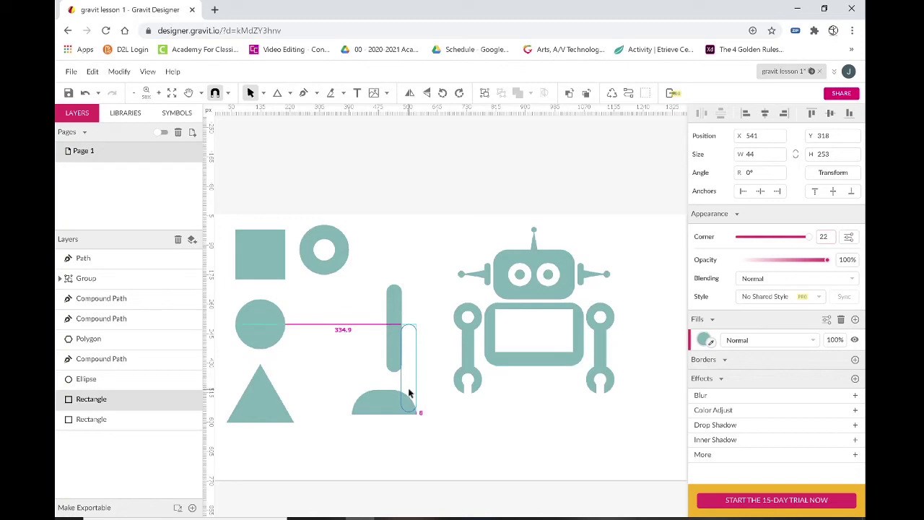
drag(409, 393, 408, 394)
drag(409, 393, 410, 394)
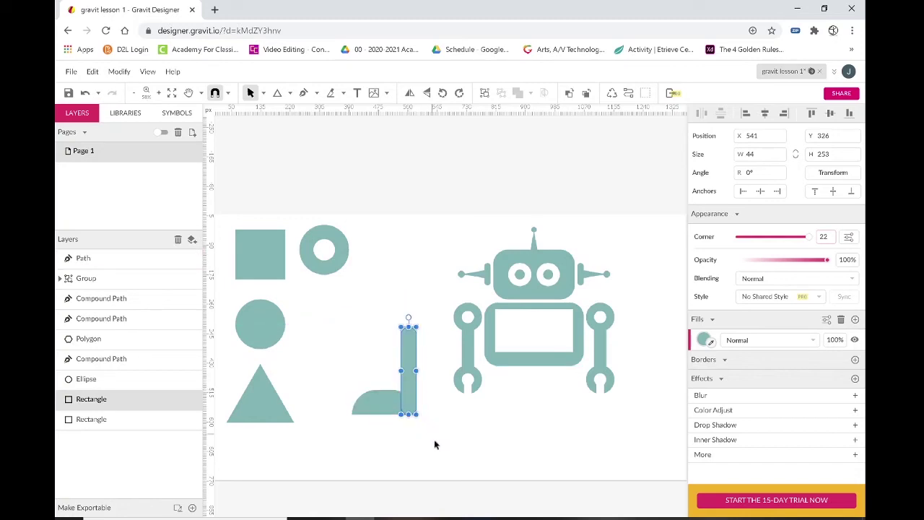
click(437, 455)
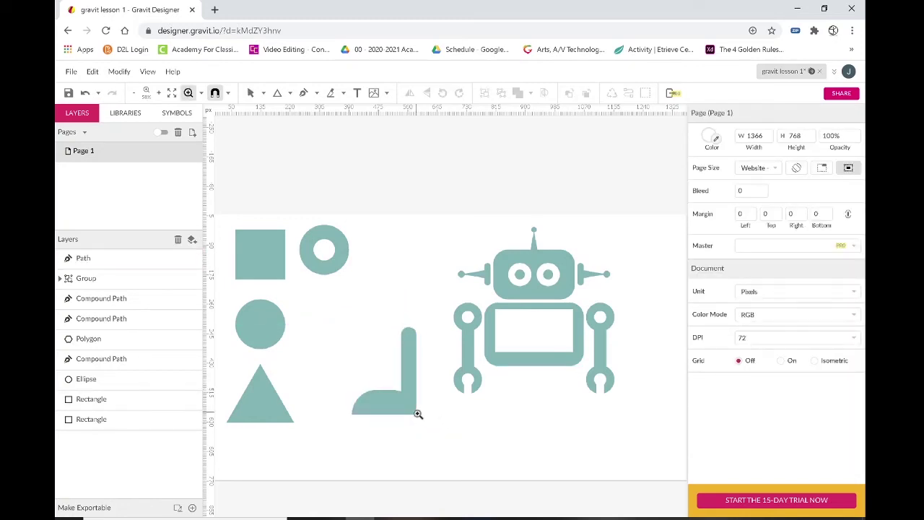
Lengthen the leg bar downward to about 276 px so that its rounded end extends below the foot
key(z)
click(439, 440)
click(400, 411)
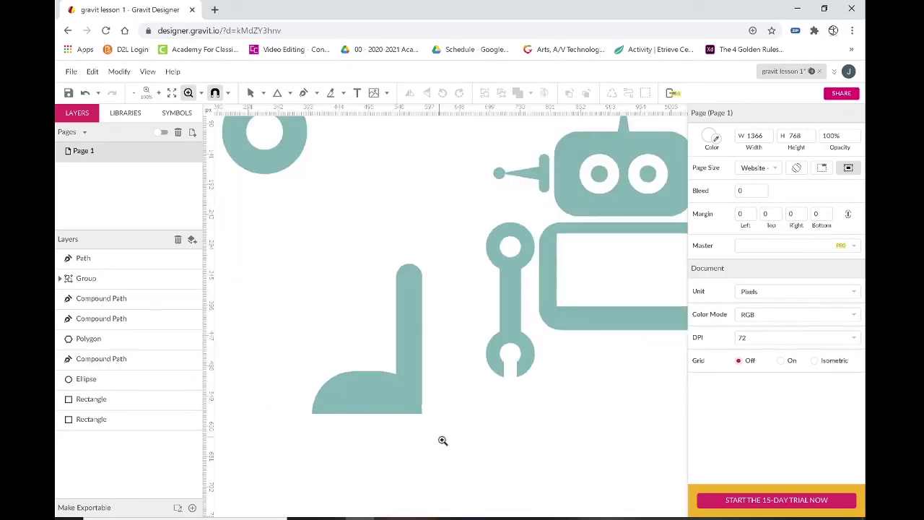
key(v)
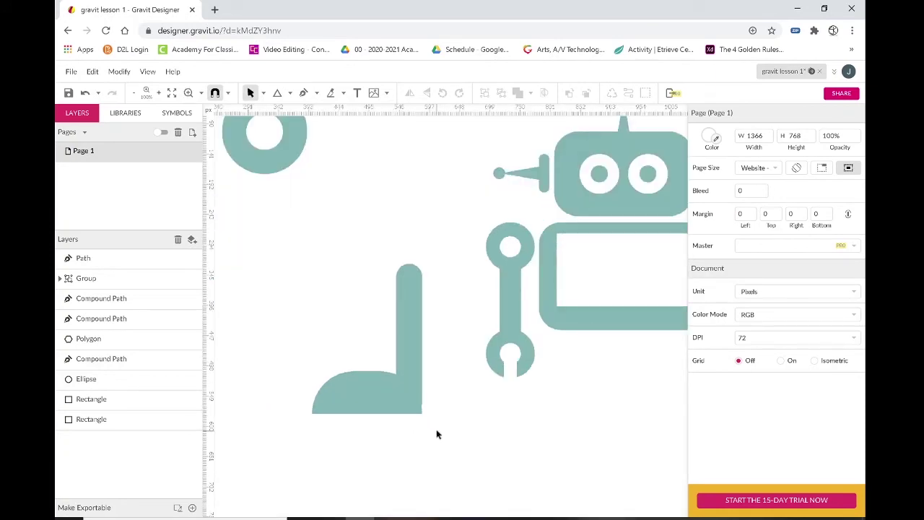
click(409, 365)
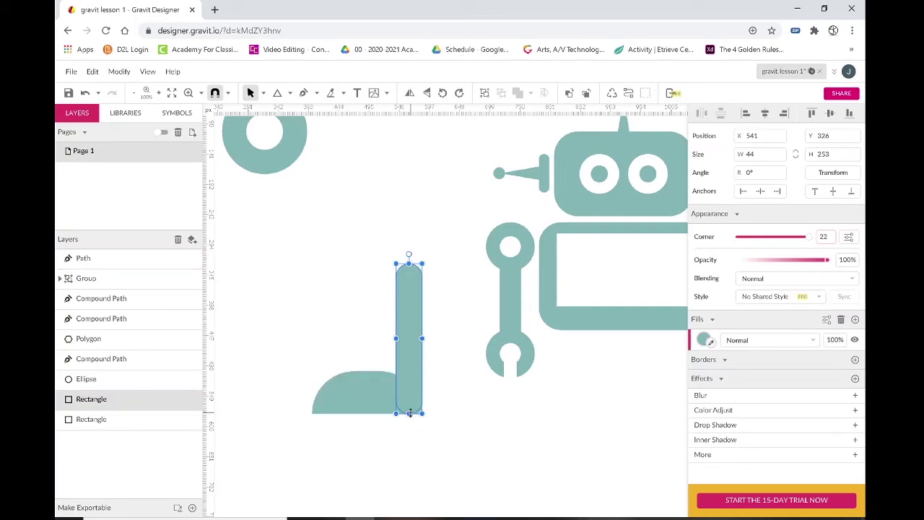
drag(409, 412, 336, 369)
Unite the leg bar and the foot into one shape and convert it to a path
click(468, 452)
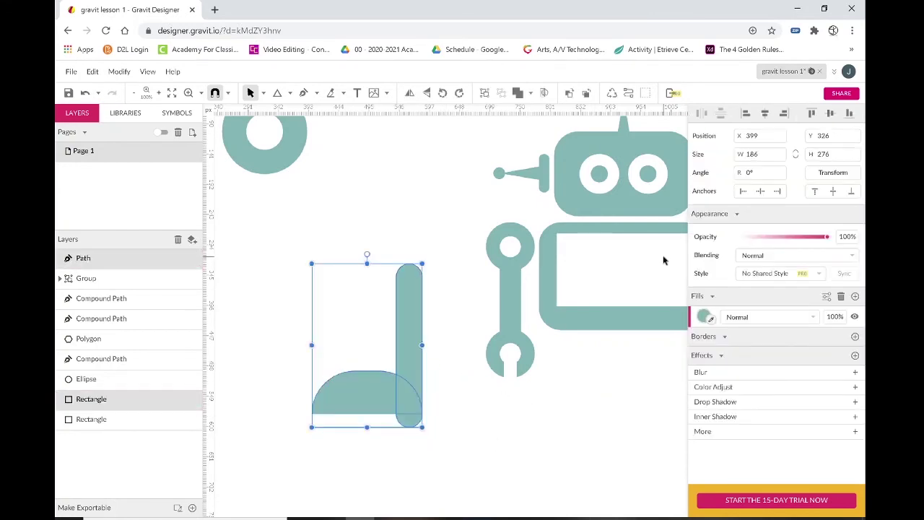
click(517, 94)
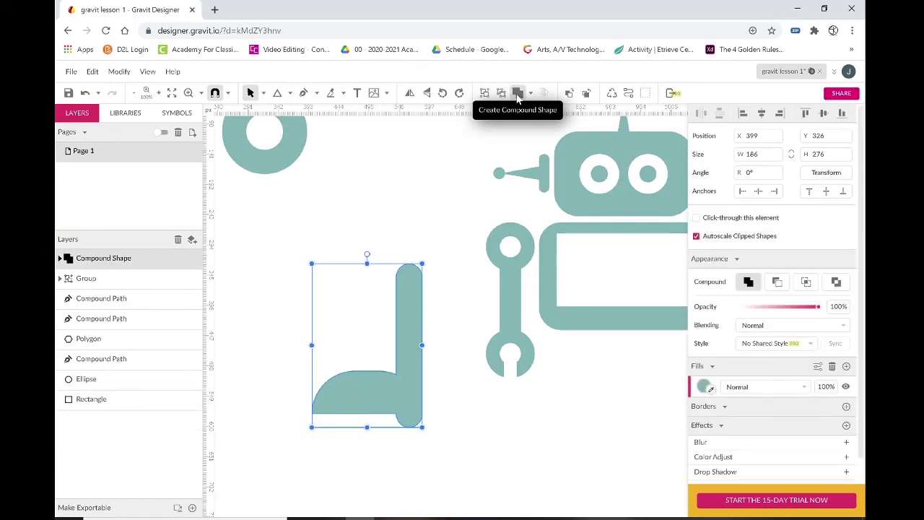
click(517, 96)
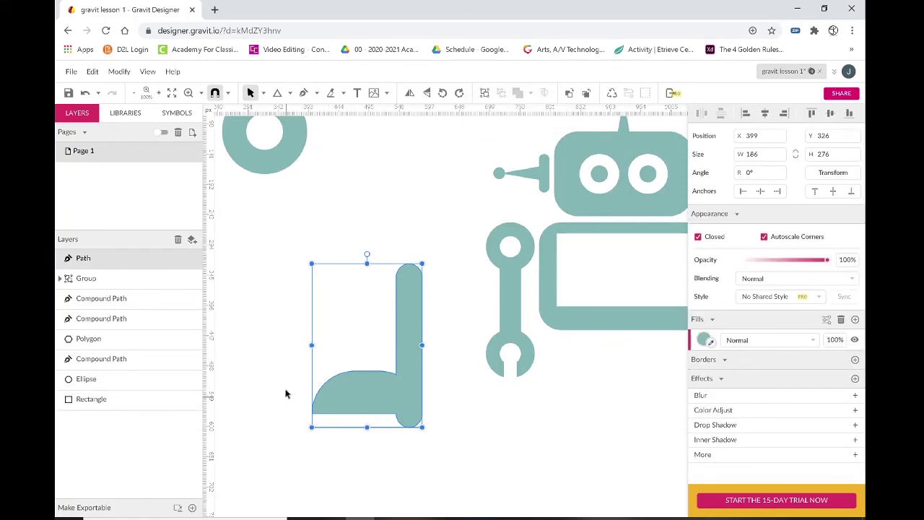
Place a copy of the square over the protruding rounded end, with its upper edge on the foot's bottom line
key(z)
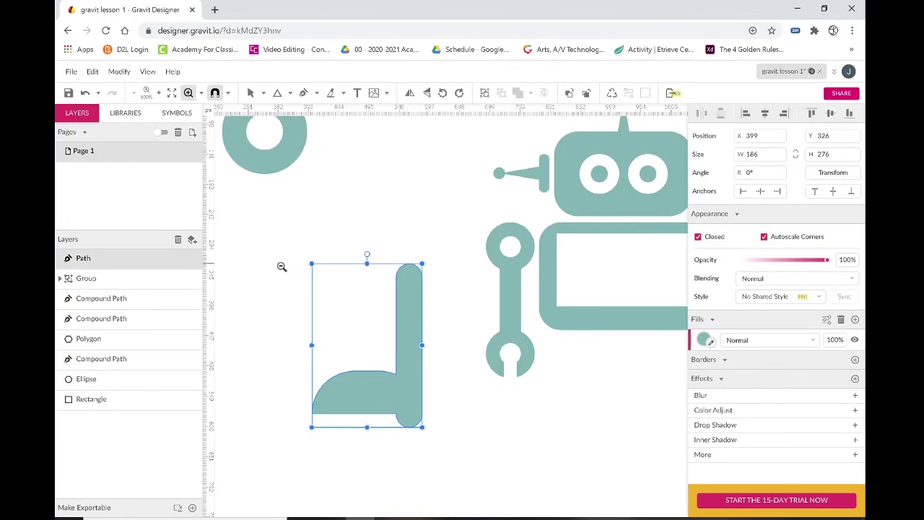
alt+click(281, 267)
alt+click(280, 267)
alt+click(347, 292)
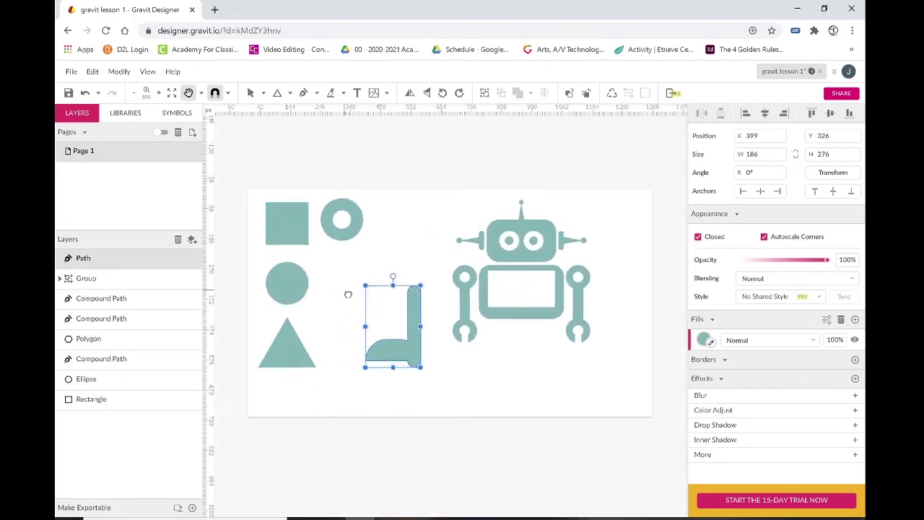
key(v)
click(304, 243)
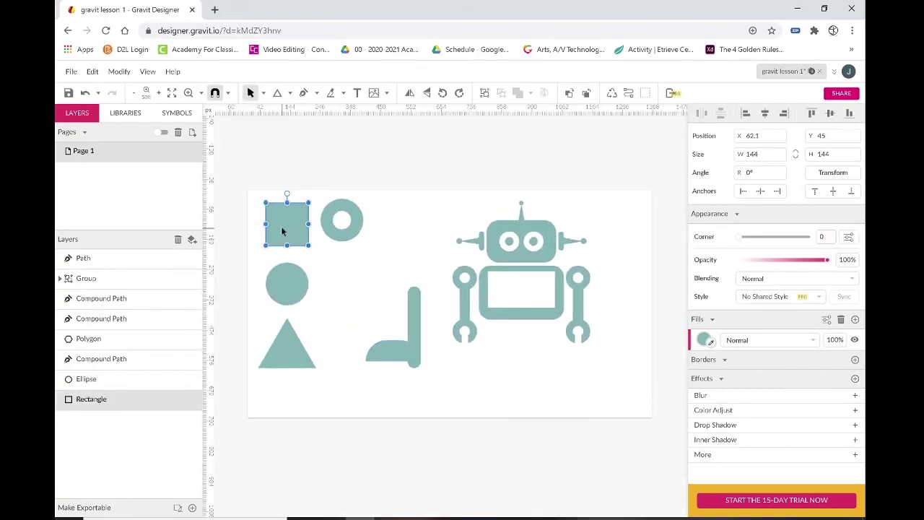
drag(281, 231, 414, 390)
Fill the square copy below the foot with red and bring it to the front
key(z)
click(407, 364)
click(409, 363)
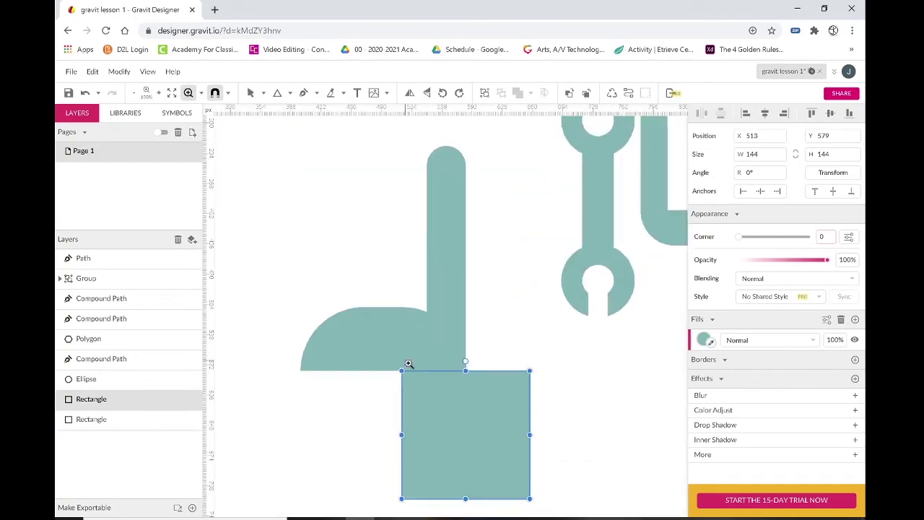
click(408, 364)
key(v)
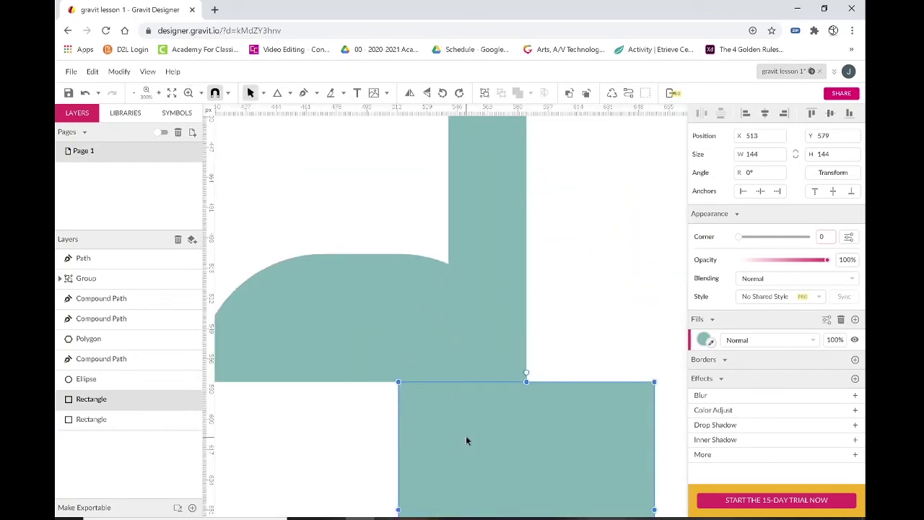
click(703, 340)
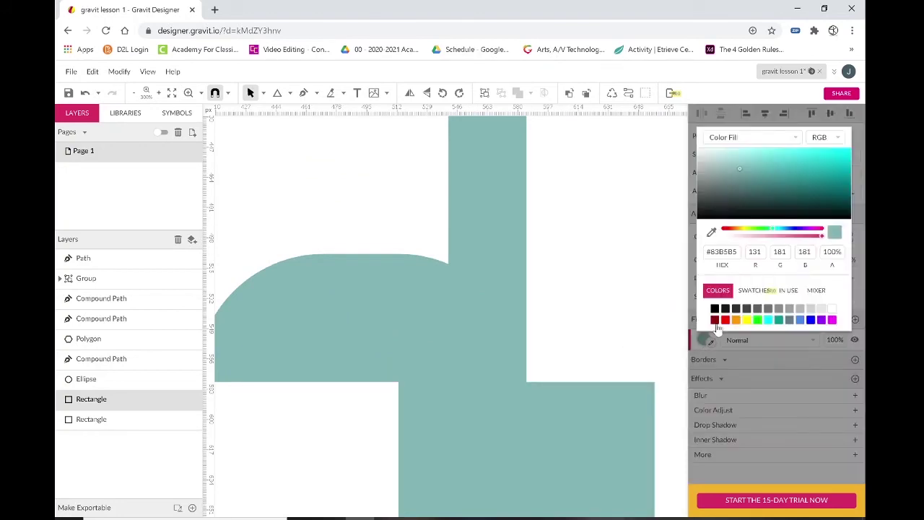
click(726, 319)
click(583, 377)
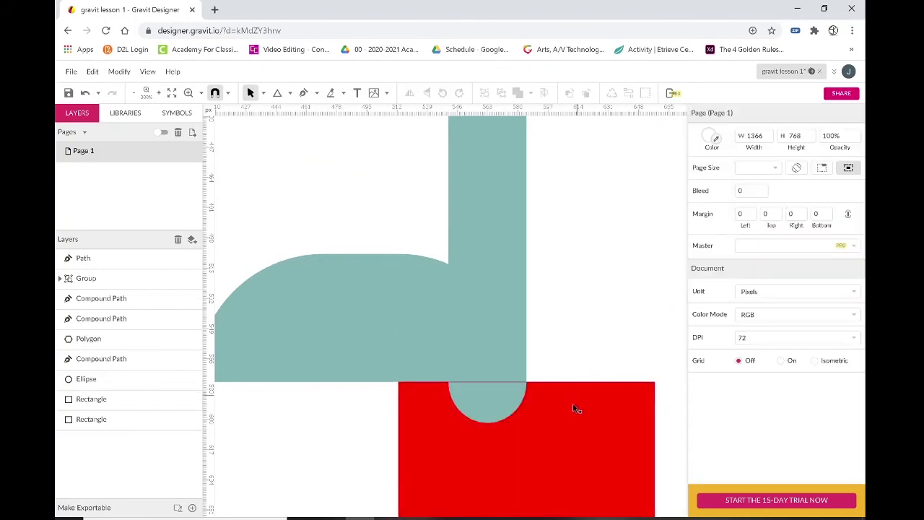
click(574, 441)
key(ctrl+shift+bracketright)
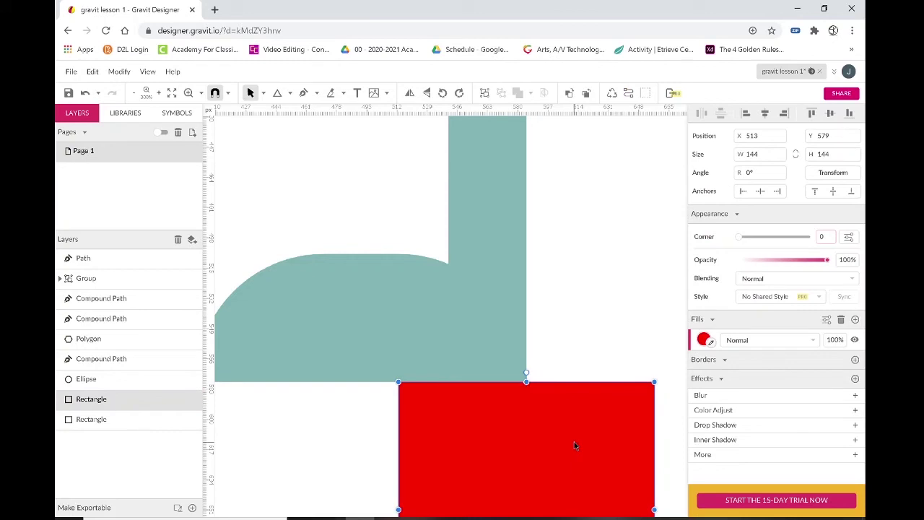
Subtract the red square from the leg to flatten its bottom and convert the result to a path
click(482, 323)
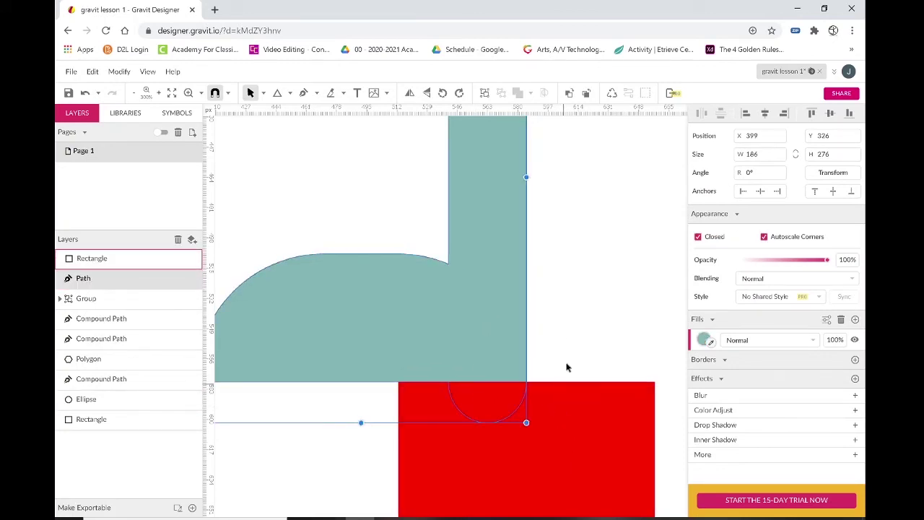
drag(568, 337, 444, 416)
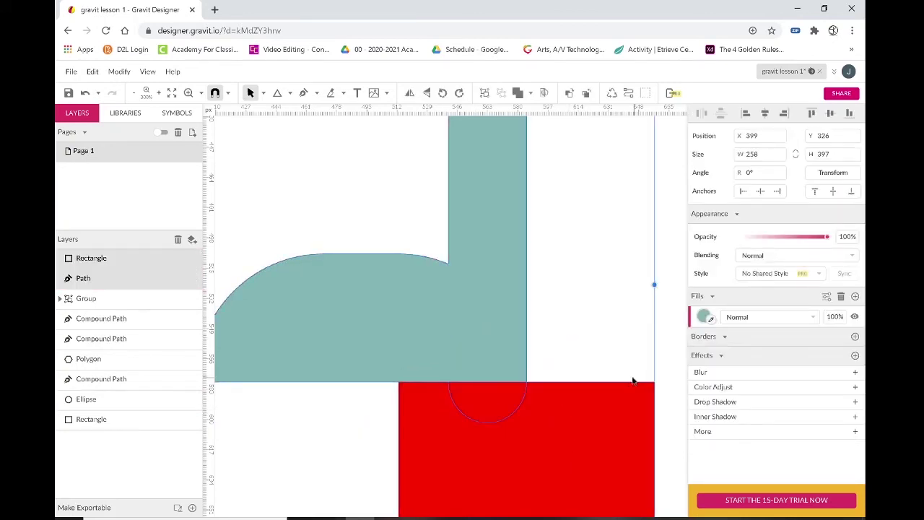
click(531, 92)
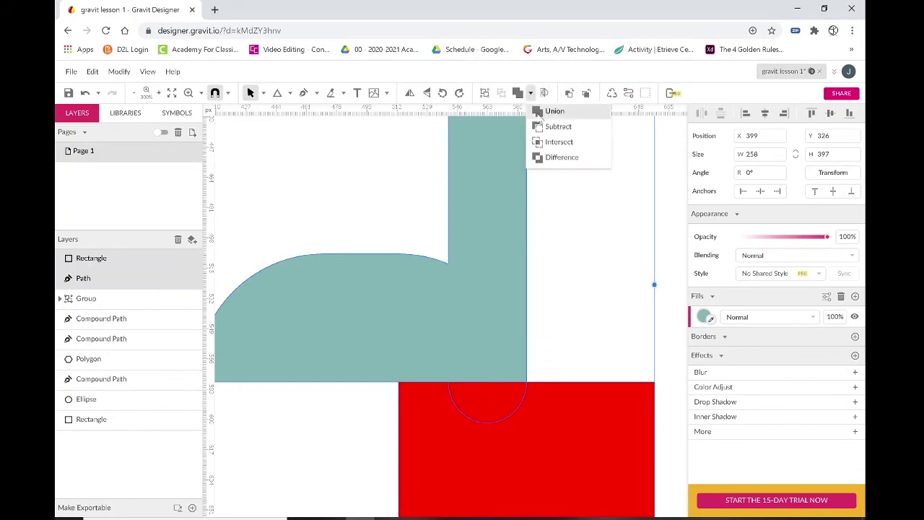
click(556, 127)
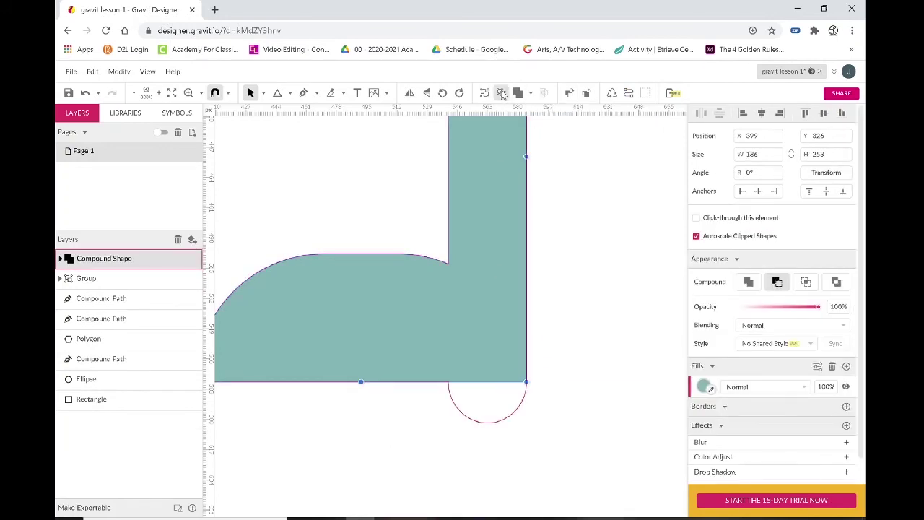
key(ctrl+shift+p)
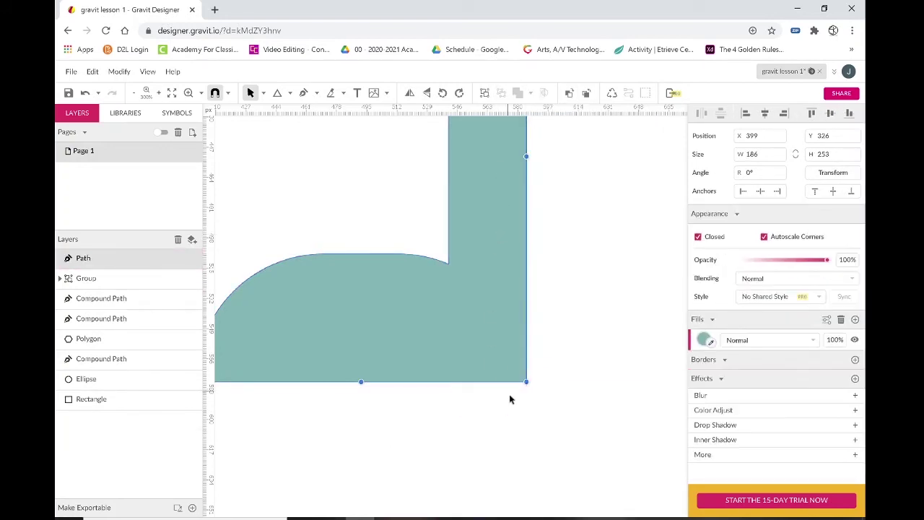
Scale the leg down proportionally to about 146 by 199 px
key(z)
alt+click(476, 359)
alt+click(479, 362)
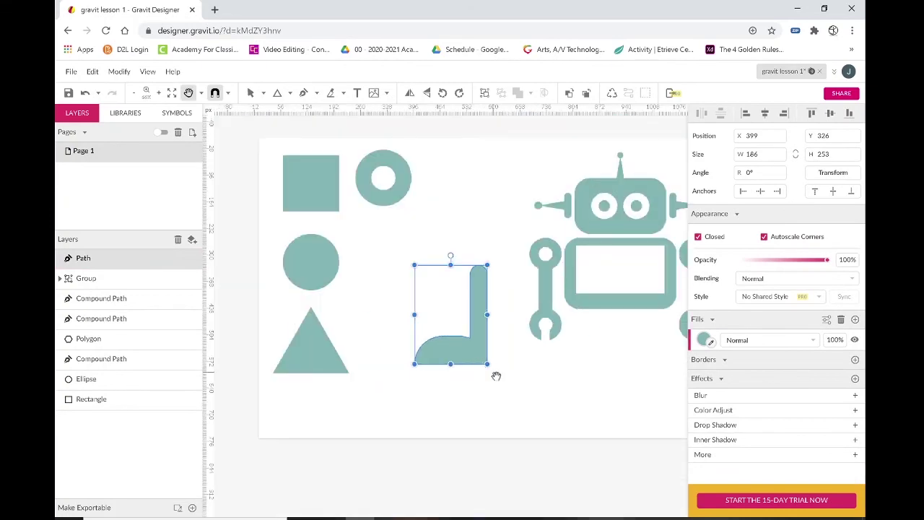
key(v)
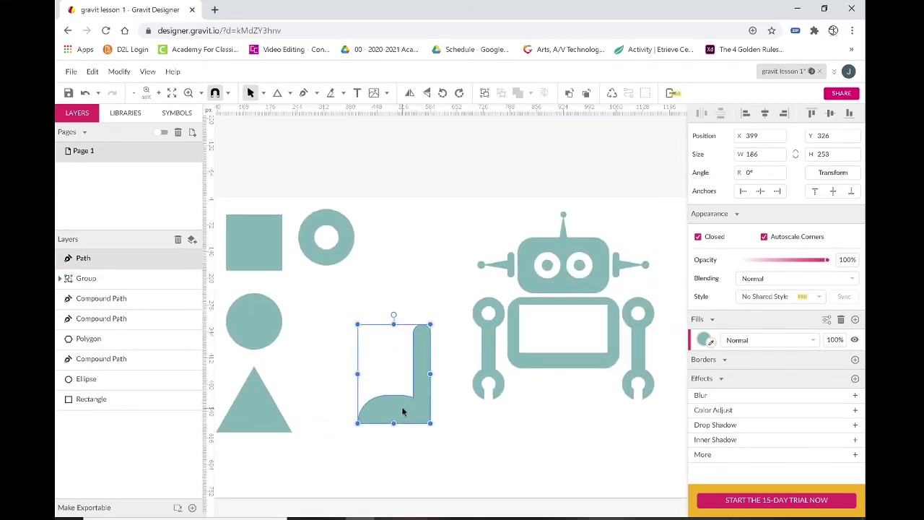
drag(358, 324, 373, 345)
Place the leg under the body's left half and add a horizontally flipped copy under the right half
drag(418, 423, 604, 467)
right_click(603, 467)
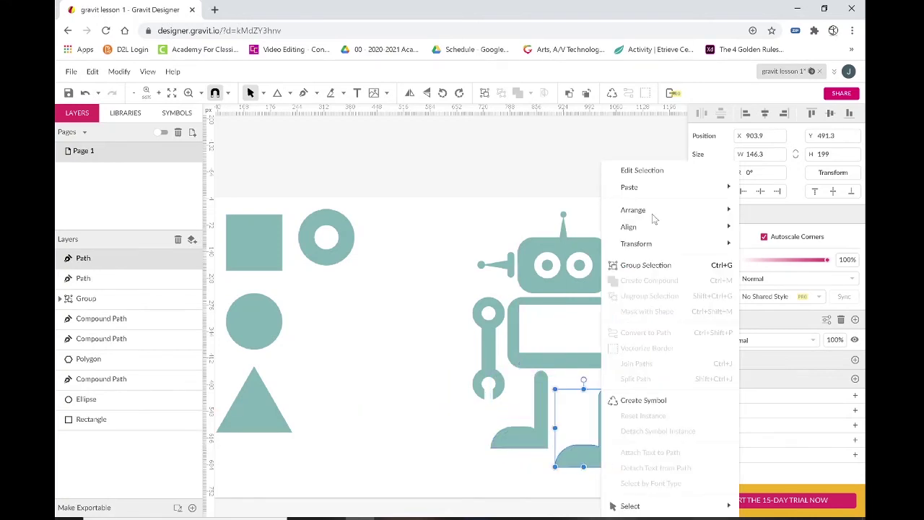
mouse_move(653, 246)
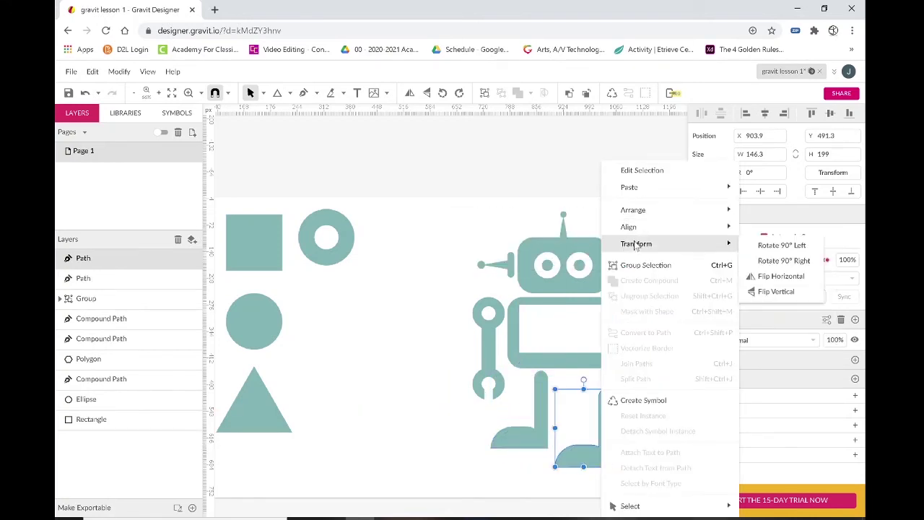
click(776, 276)
drag(570, 461, 588, 455)
Align the two legs vertically, group them, and center all the robot's parts horizontally
shift+click(533, 433)
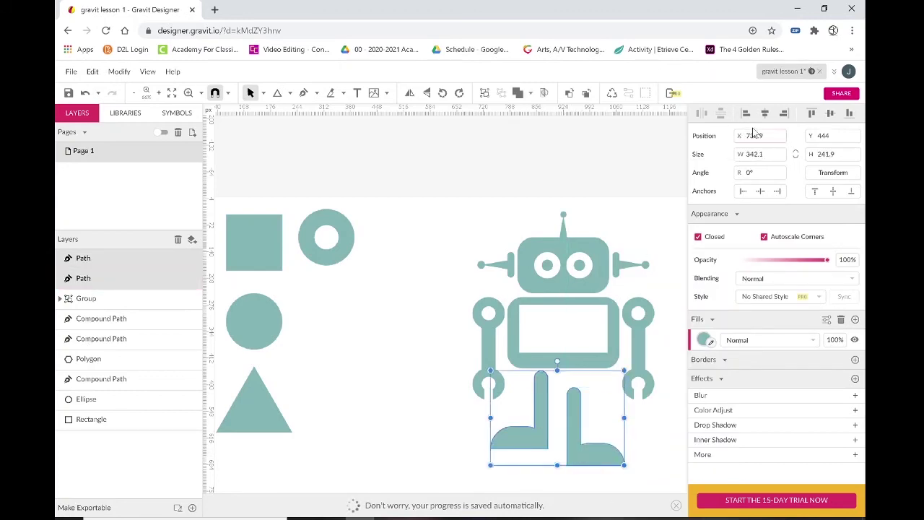
click(830, 113)
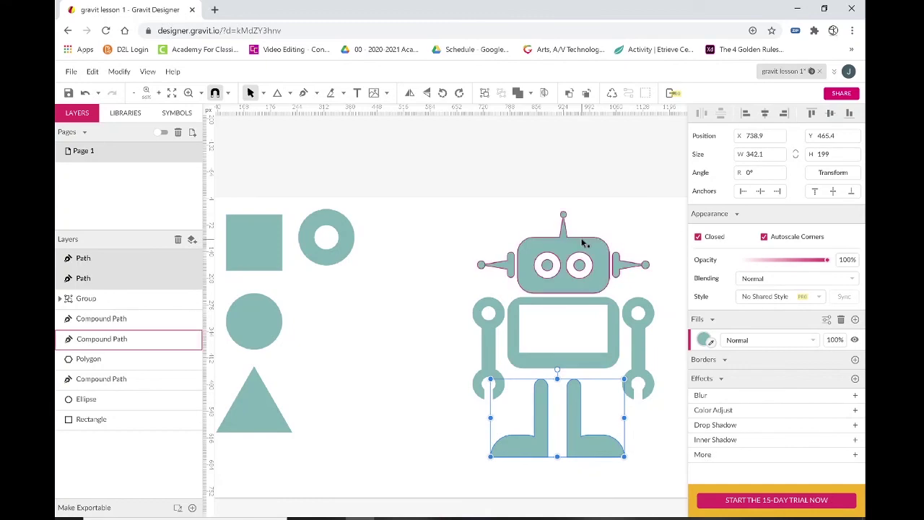
key(ctrl+g)
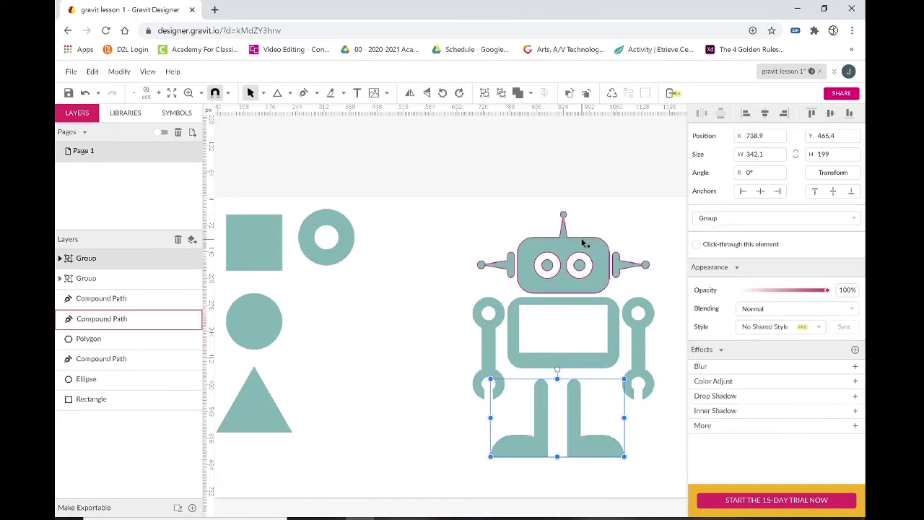
drag(456, 247, 625, 458)
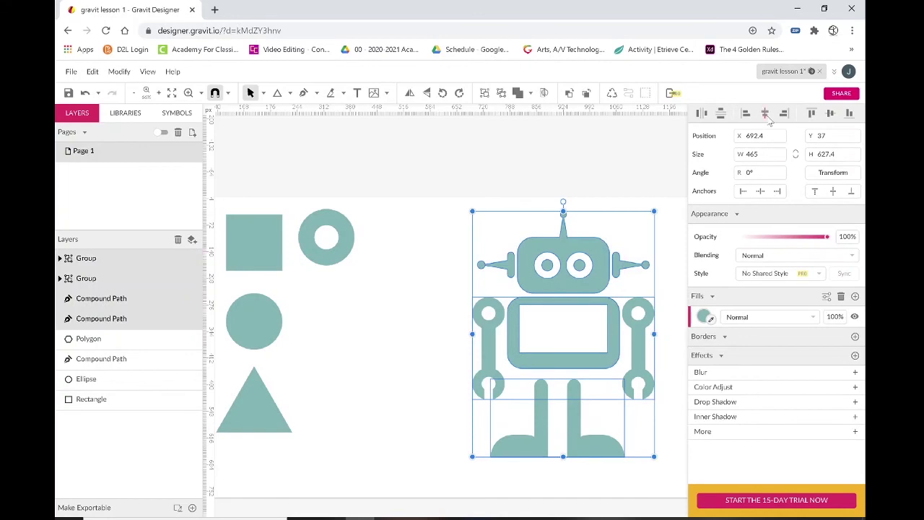
click(560, 473)
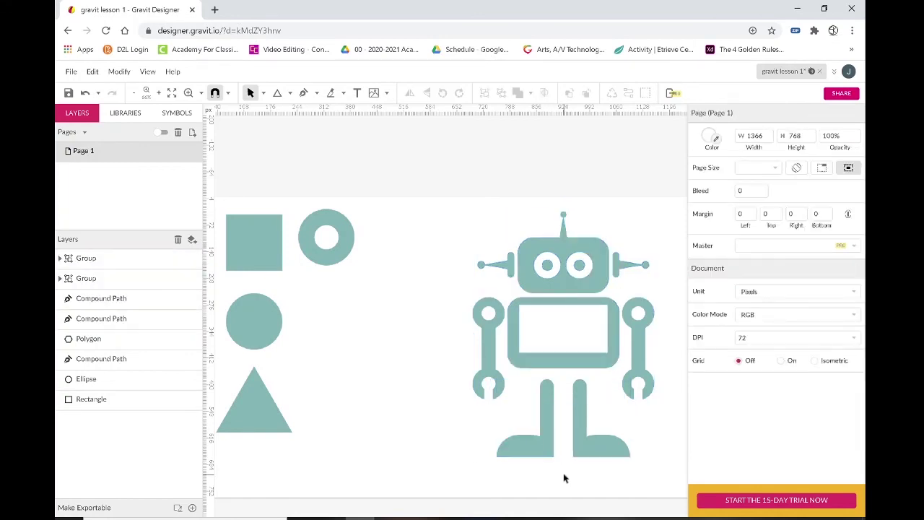
Nudge the leg group up beneath the body to a Y position of 448.4
click(589, 446)
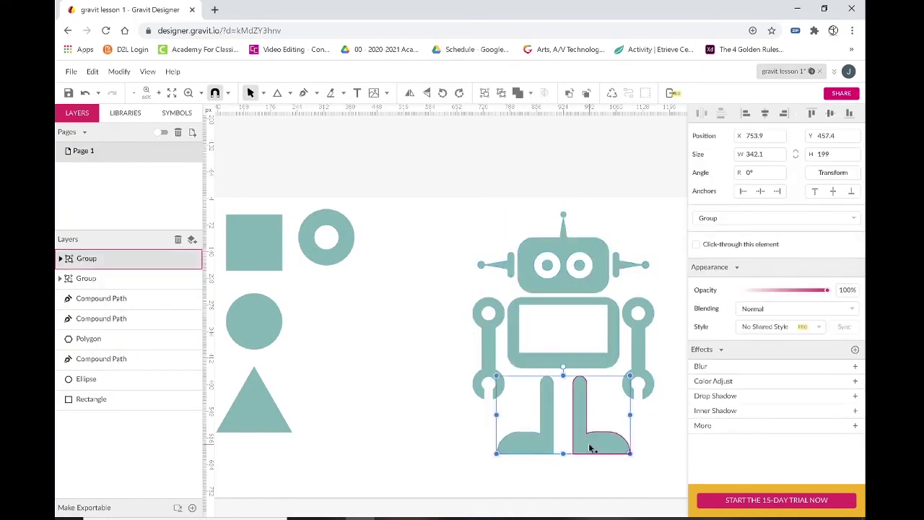
key(Up)
key(Up)
key(Up)
key(Up)
key(Up)
key(Up)
key(Up)
key(Up)
key(Up)
key(Up)
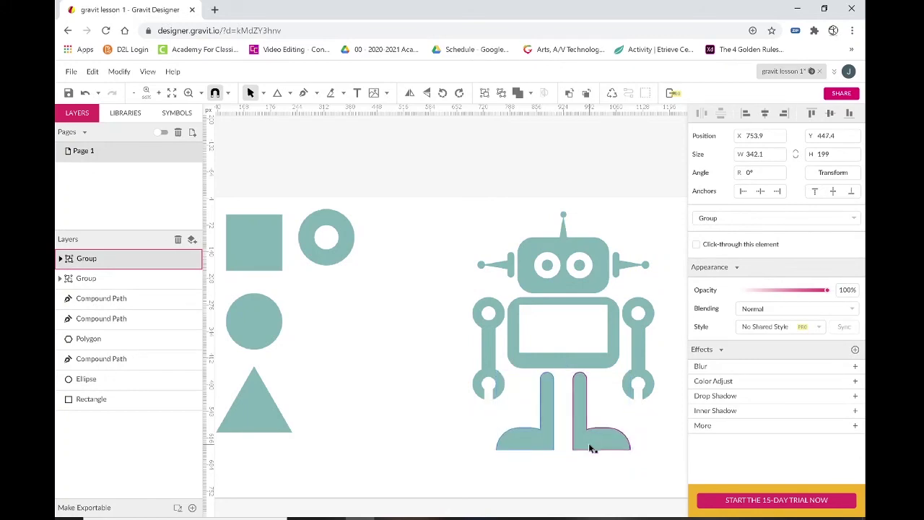
key(Down)
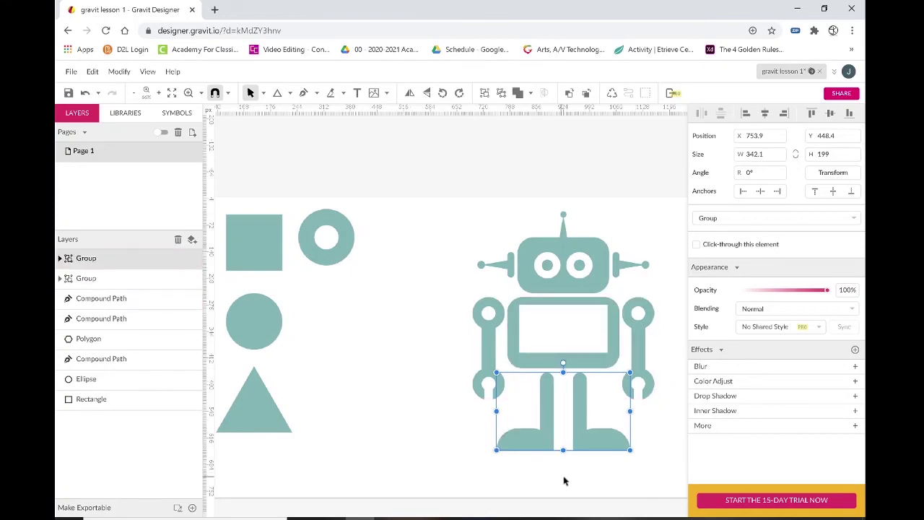
click(599, 457)
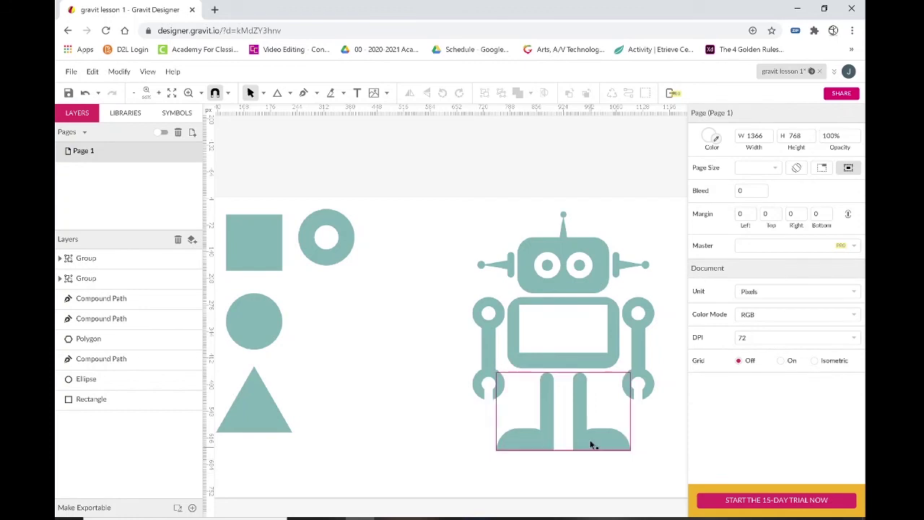
click(590, 444)
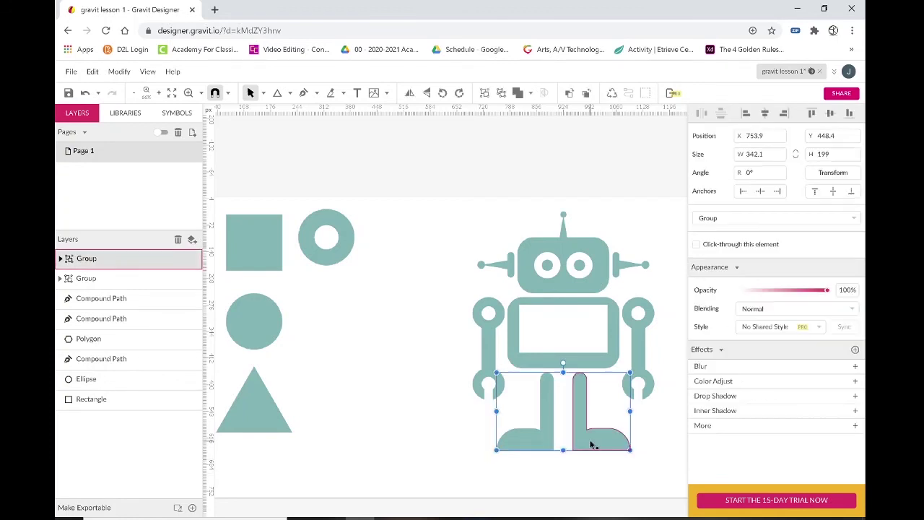
double_click(535, 440)
click(649, 465)
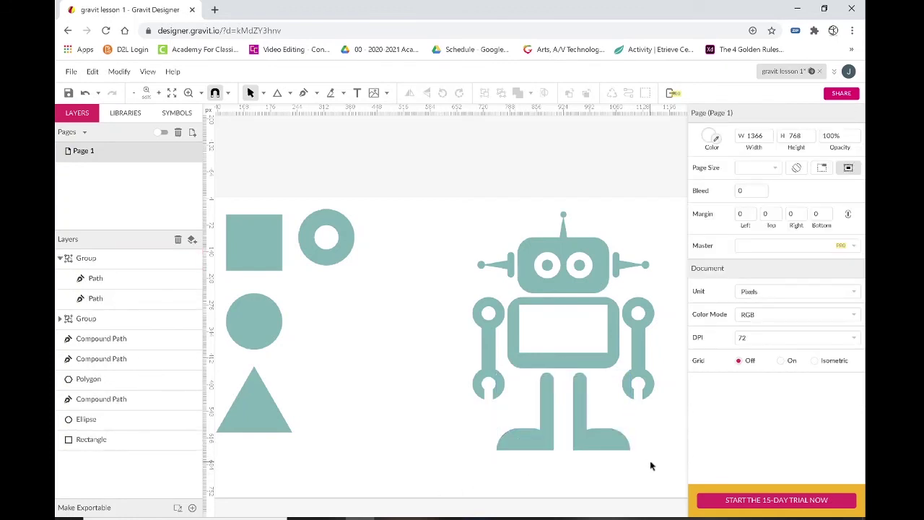
Combine all the robot's parts into one compound shape and convert it to a path
drag(658, 468, 452, 217)
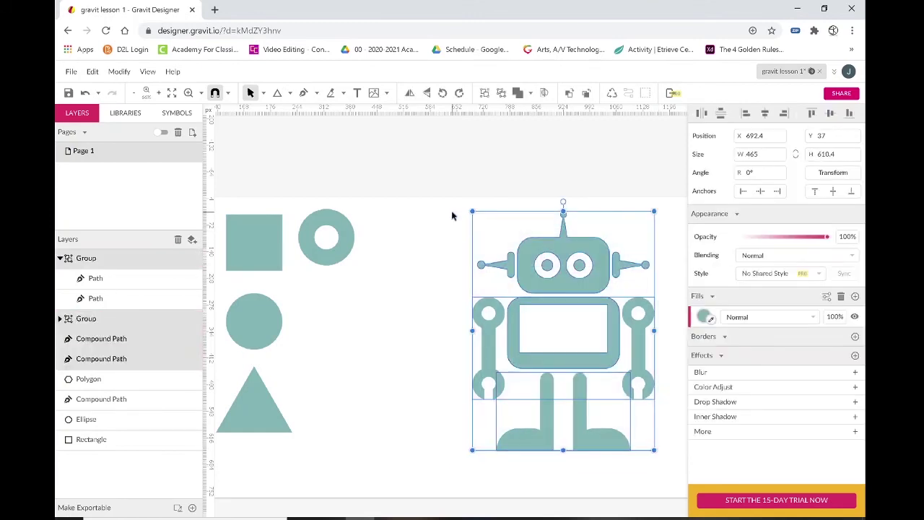
click(518, 95)
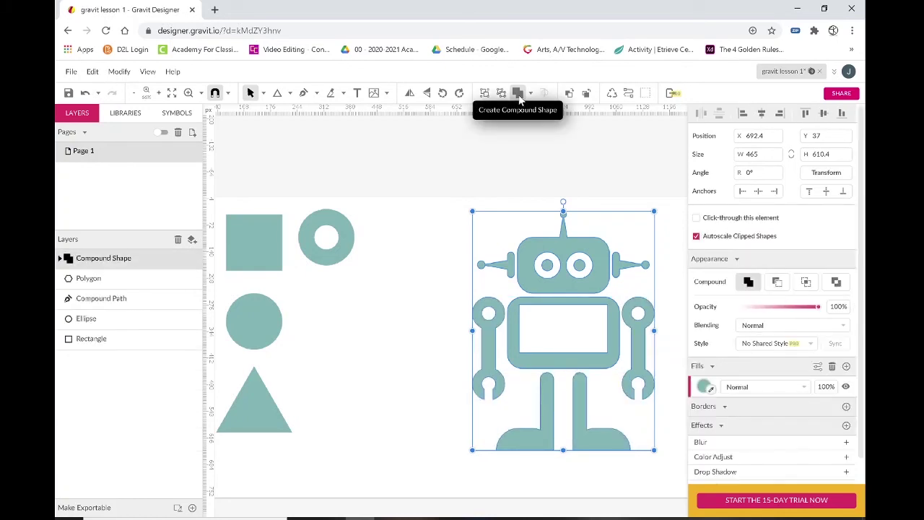
right_click(139, 264)
click(204, 332)
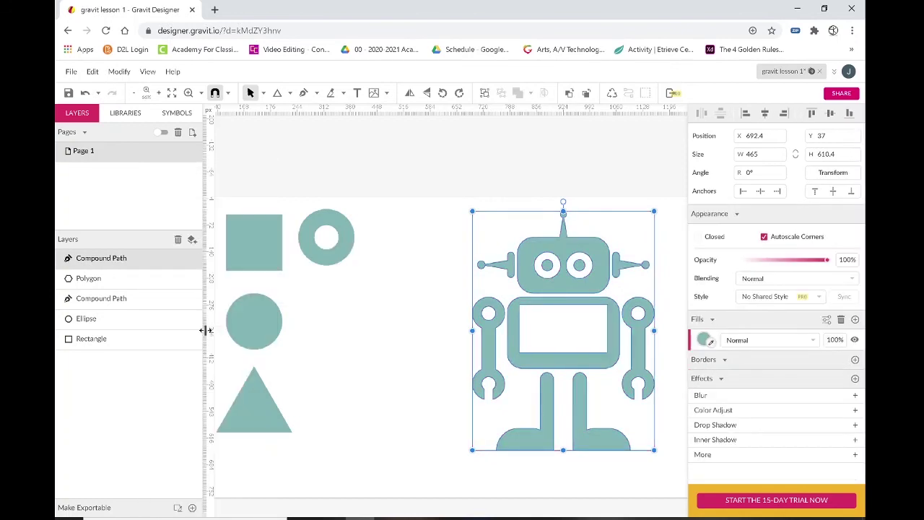
Delete the leftover basic shapes and move the robot to the left half of the page at X 99, Y 43
click(402, 394)
drag(399, 441, 262, 221)
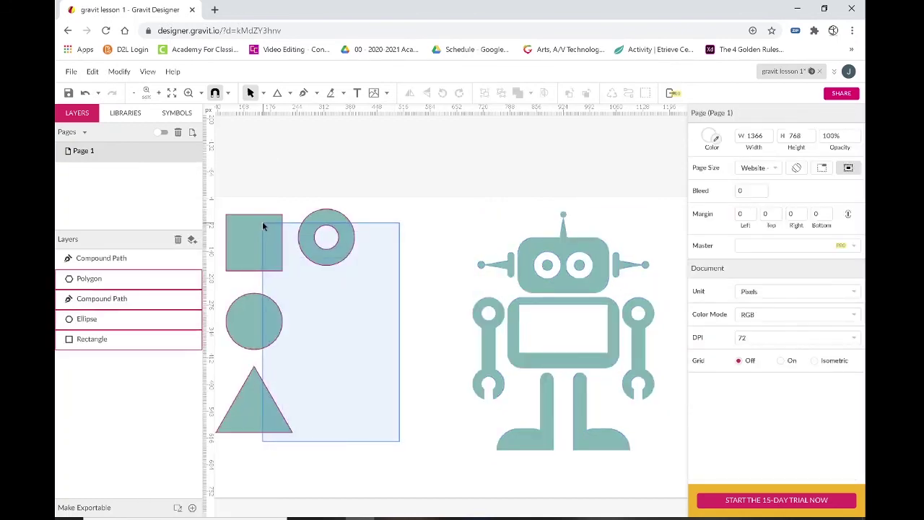
key(Delete)
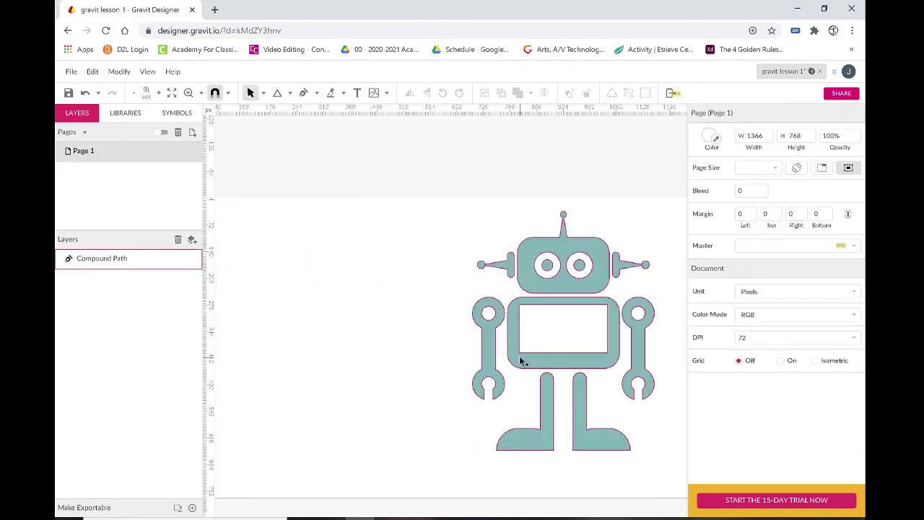
drag(521, 361, 287, 362)
click(485, 416)
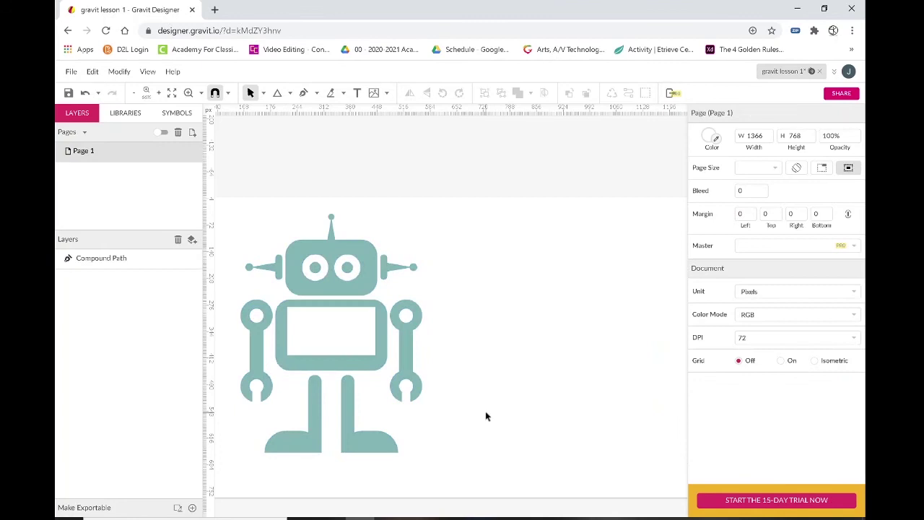
Draw a rectangle about 488 by 610 px on the page's empty right half, matching the robot's height
key(z)
alt+click(437, 350)
alt+click(437, 350)
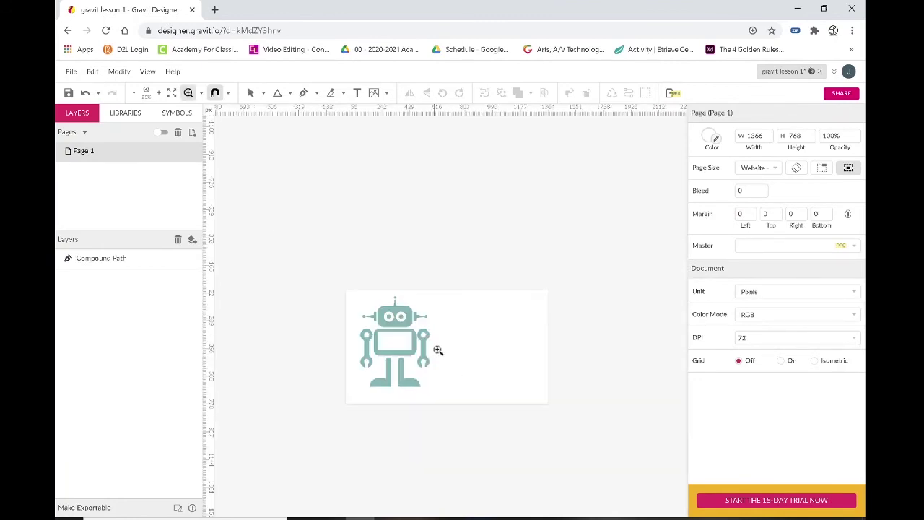
click(404, 380)
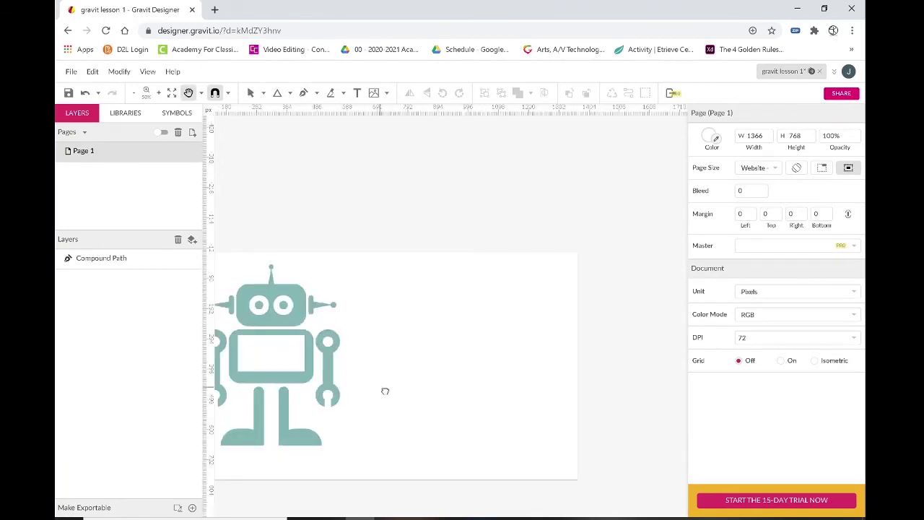
drag(383, 387, 421, 385)
key(v)
click(328, 418)
click(328, 419)
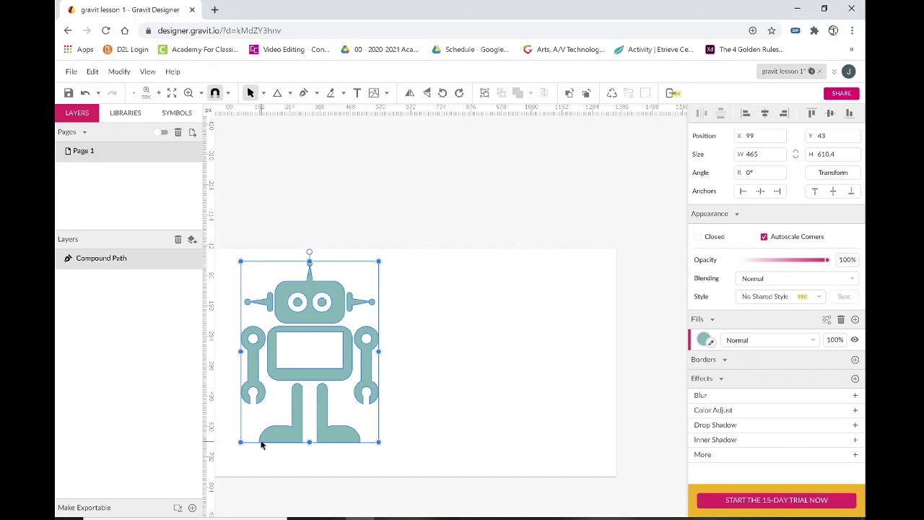
click(459, 406)
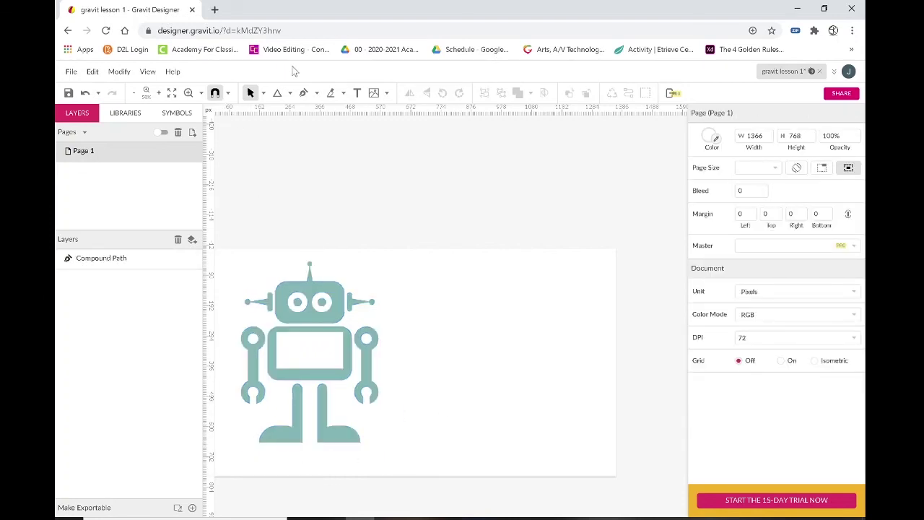
click(290, 93)
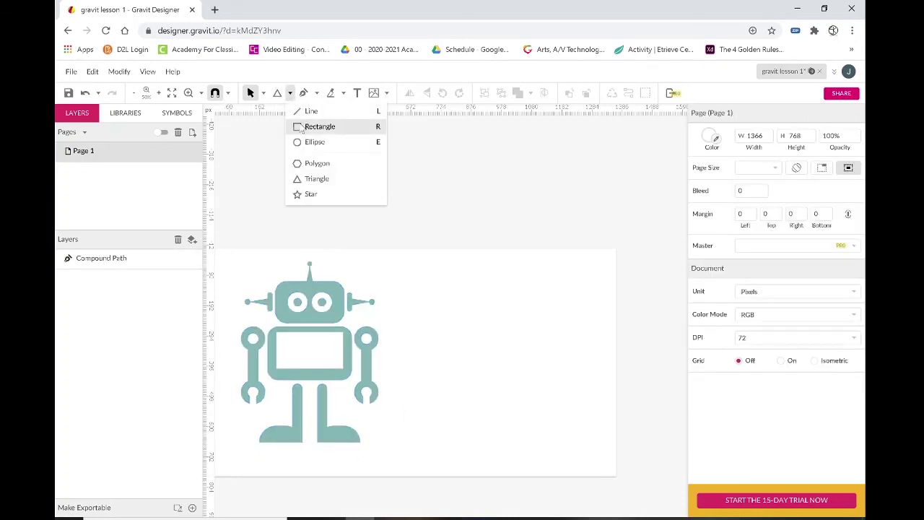
click(305, 127)
mouse_move(445, 257)
mouse_down()
mouse_move(573, 361)
mouse_move(599, 448)
mouse_move(589, 441)
mouse_up()
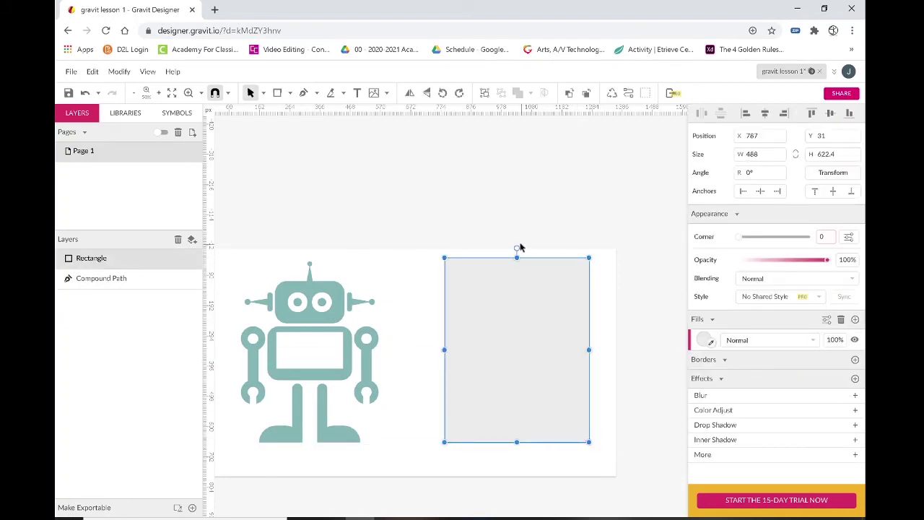
mouse_move(518, 260)
mouse_down()
mouse_move(520, 270)
mouse_move(517, 261)
mouse_up()
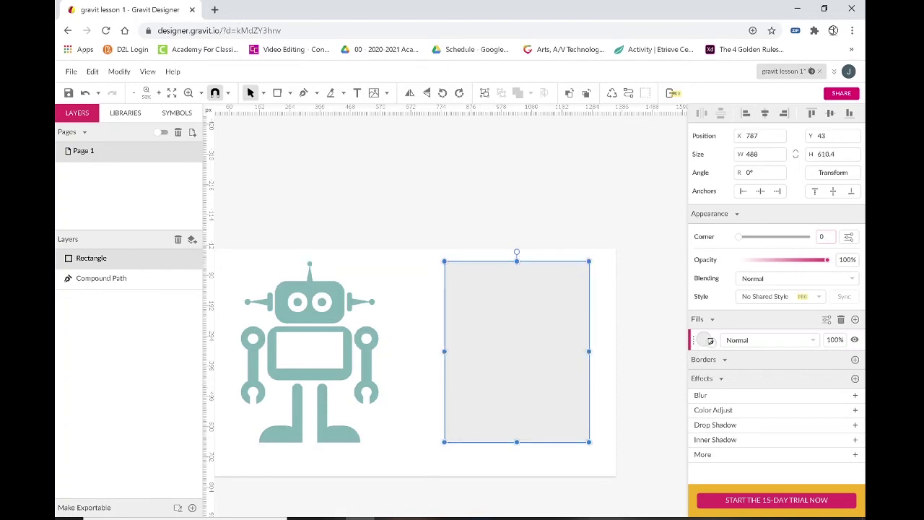
Fill the rectangle with the teal sampled from the robot, and undo a trial rounding of its corners
click(709, 340)
click(324, 311)
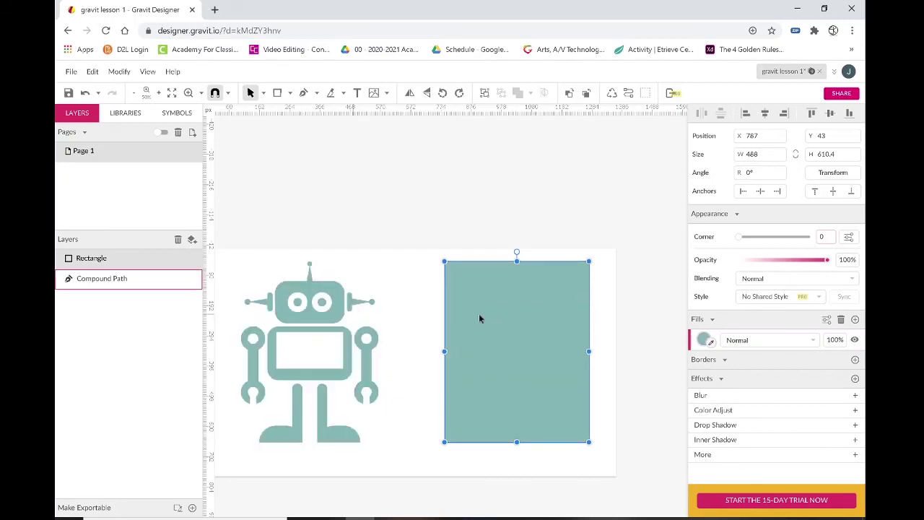
drag(756, 241, 801, 236)
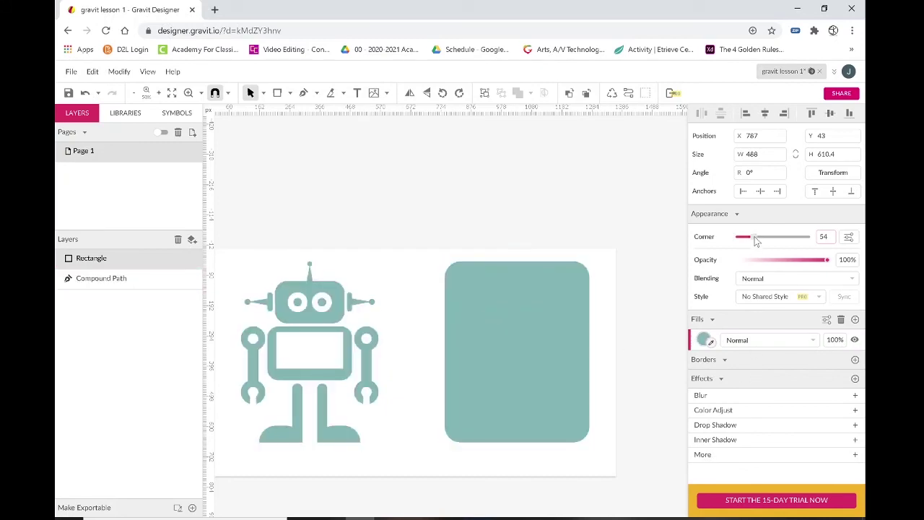
key(ctrl+z)
Place a copy of the robot centered over the teal rectangle and fill it with red
click(309, 296)
drag(309, 296, 517, 298)
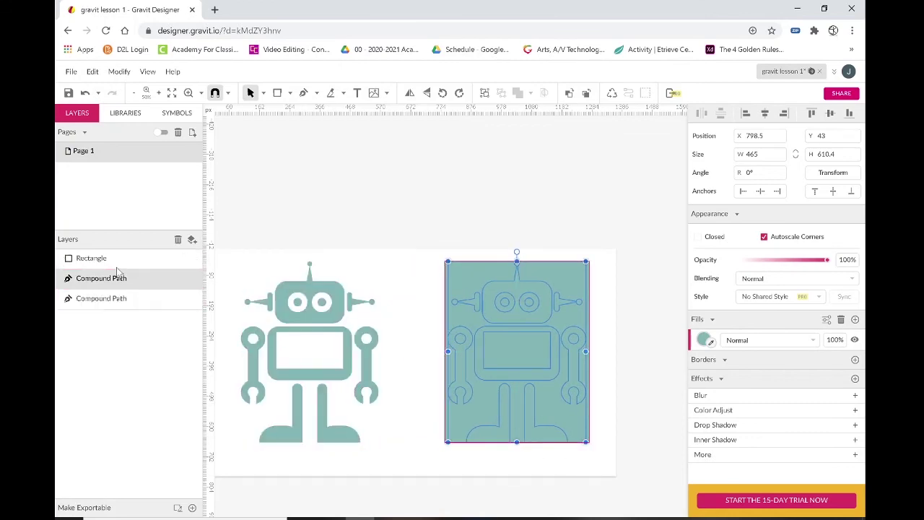
click(705, 339)
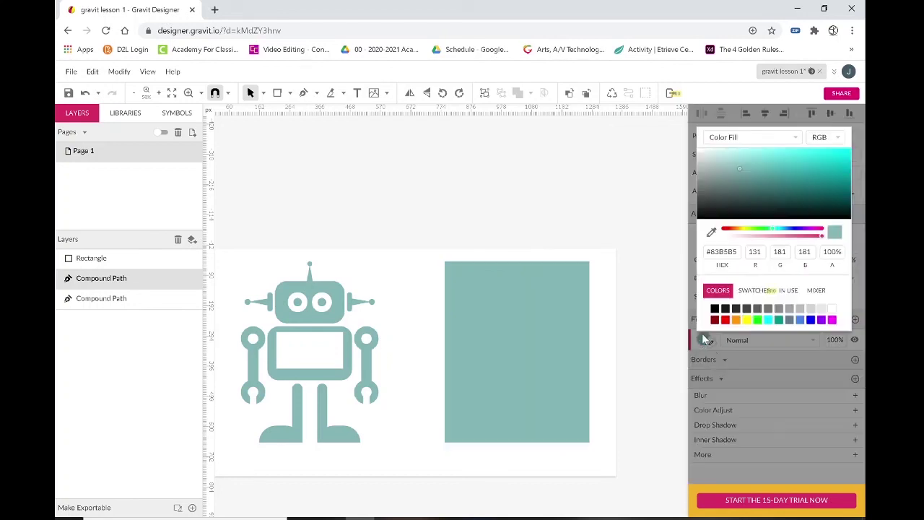
click(725, 320)
click(128, 391)
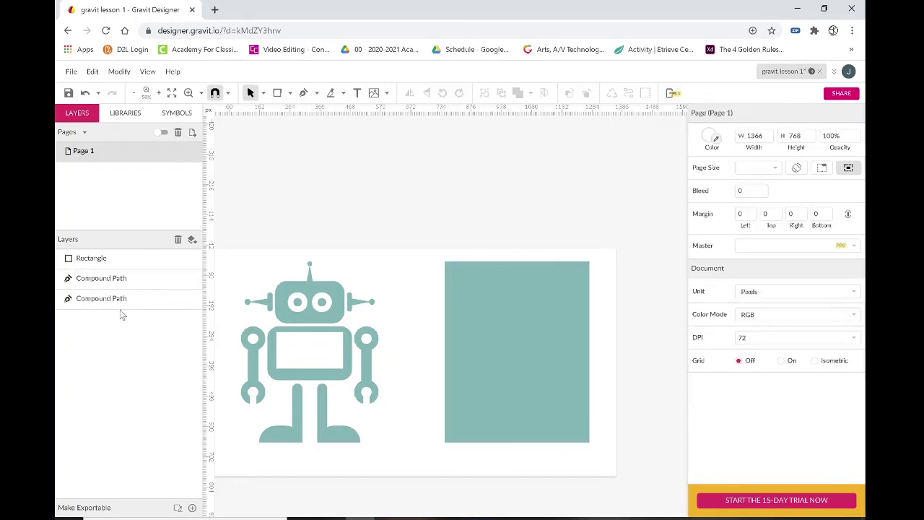
Move the teal rectangle behind the red robot and scale the robot down proportionally about its center
drag(112, 260, 118, 295)
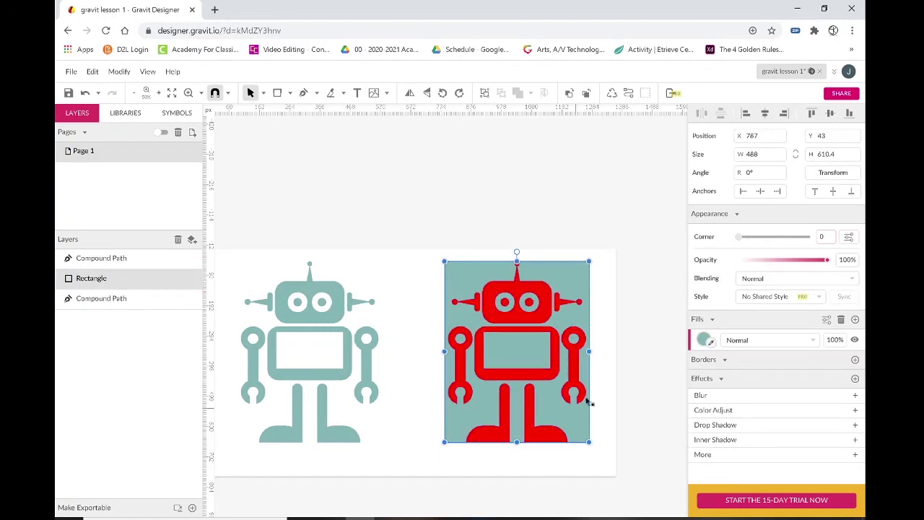
click(627, 406)
click(545, 307)
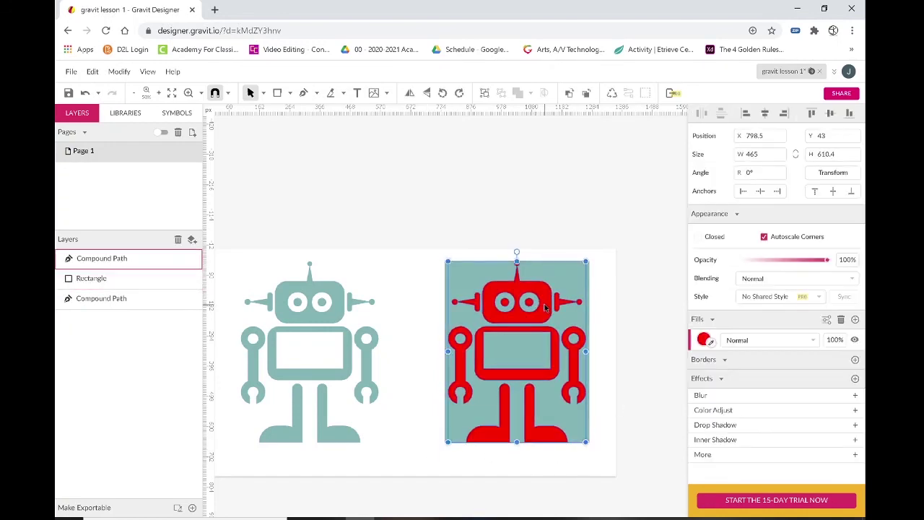
key(alt)
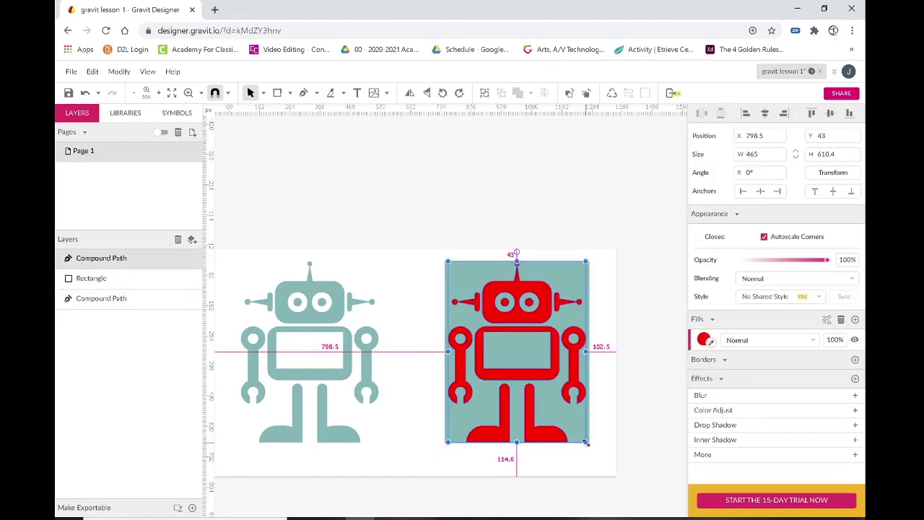
drag(586, 443, 576, 431)
click(550, 485)
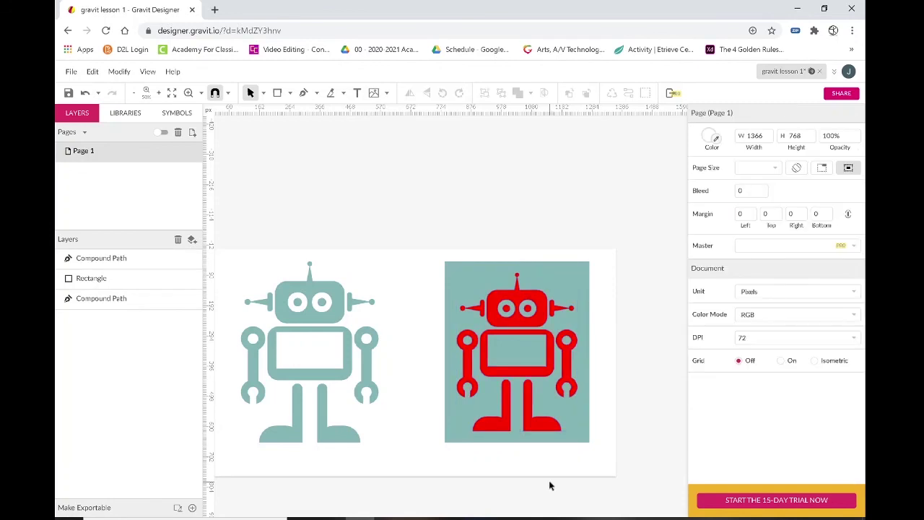
Try to round the corners of the teal rectangle behind the red robot
click(572, 275)
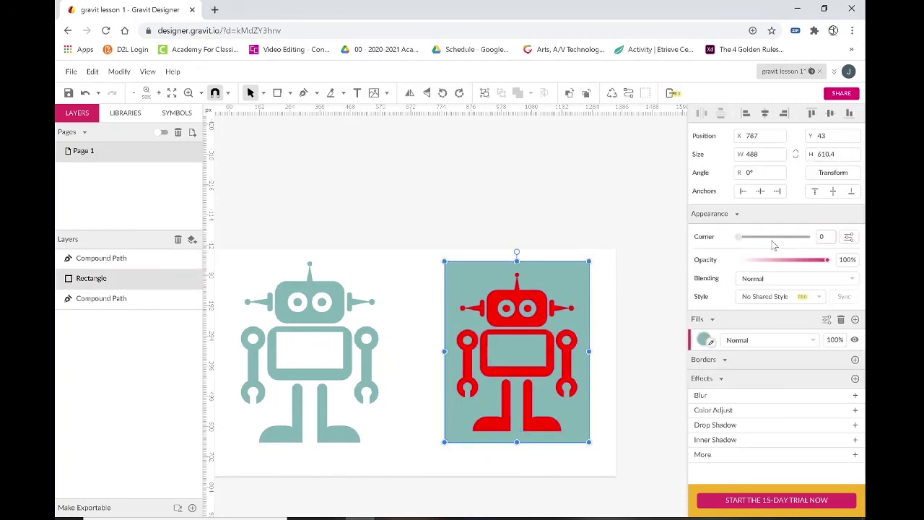
drag(738, 236, 748, 240)
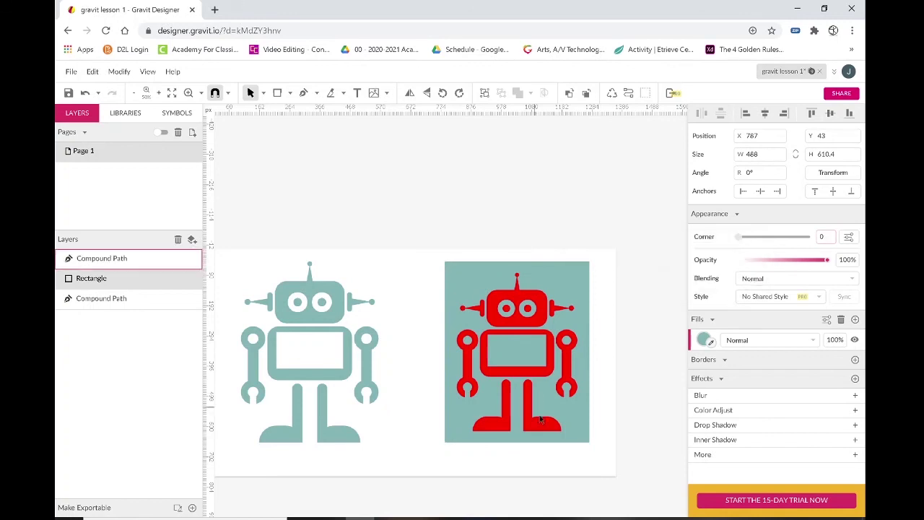
Round the corners of the teal rectangle behind the red robot with a corner radius of 100
click(612, 442)
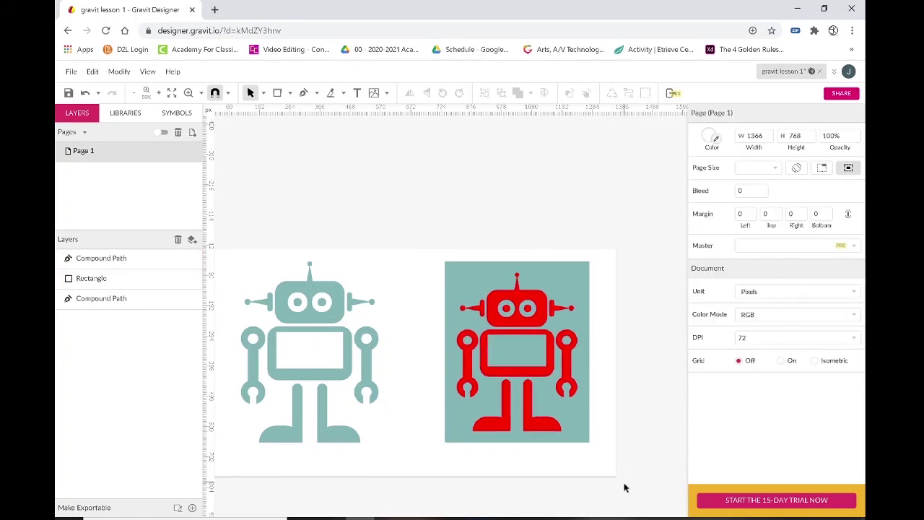
click(572, 286)
drag(754, 242, 769, 244)
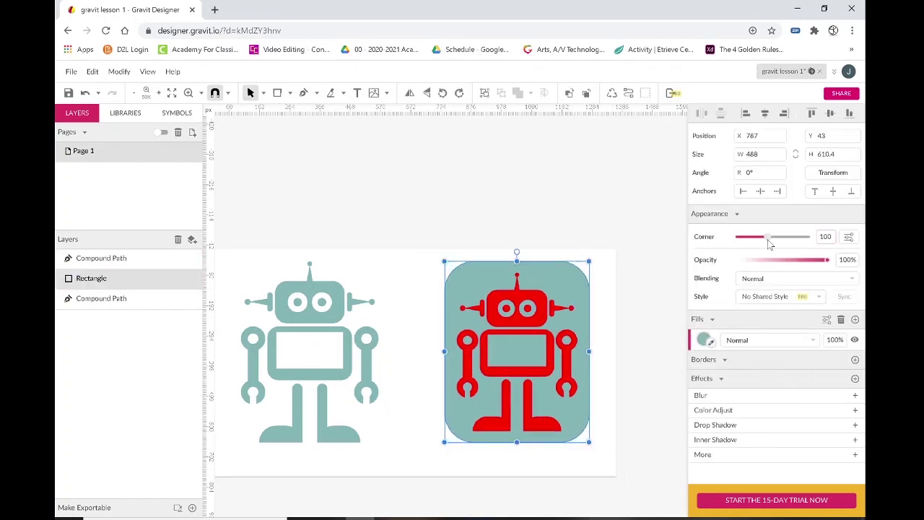
click(623, 351)
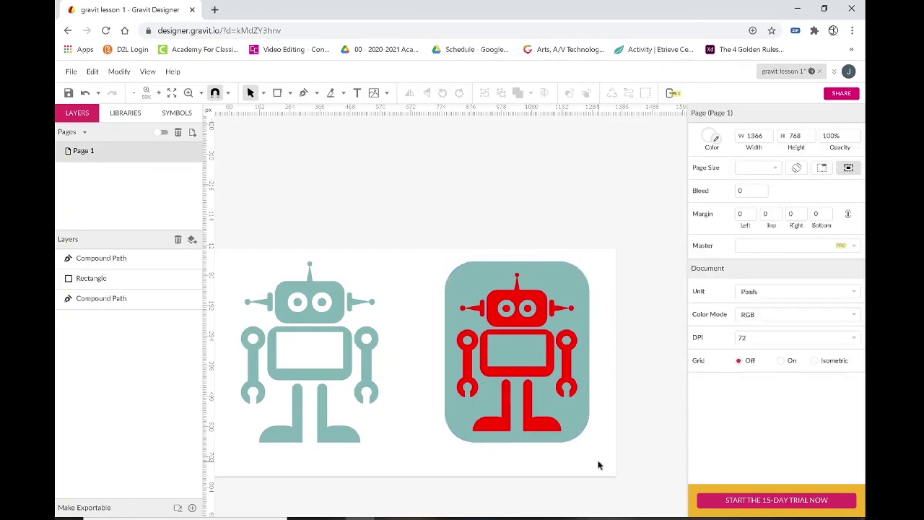
Subtract the red robot from the rounded teal rectangle, undoing a mistaken Intersect of the two shapes first
drag(597, 461, 468, 279)
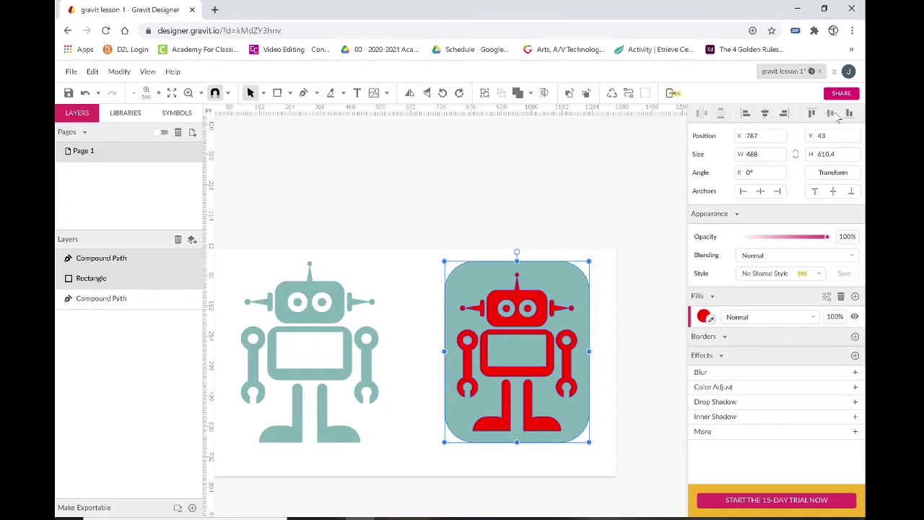
click(532, 95)
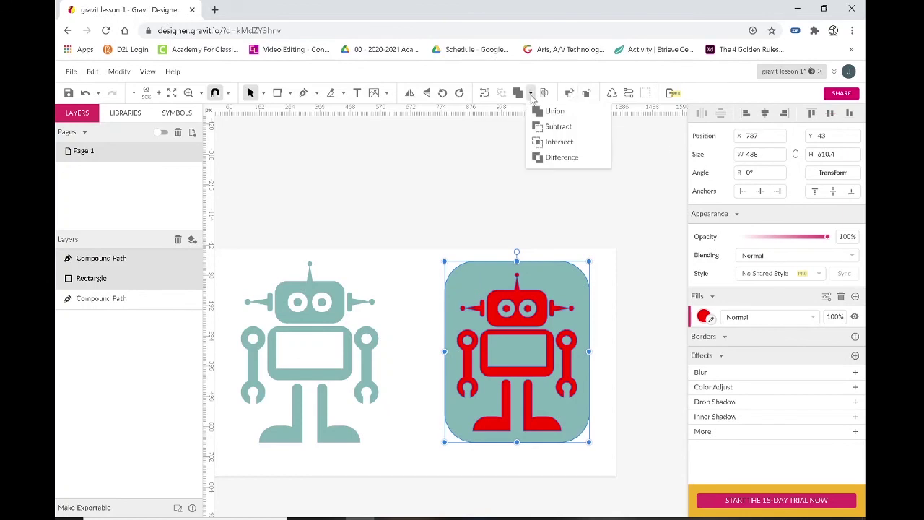
click(534, 138)
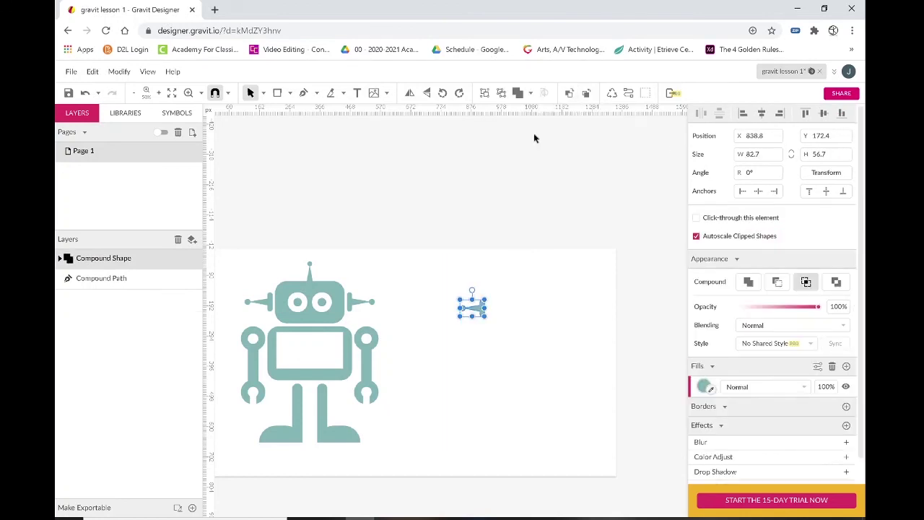
key(ctrl+z)
click(530, 94)
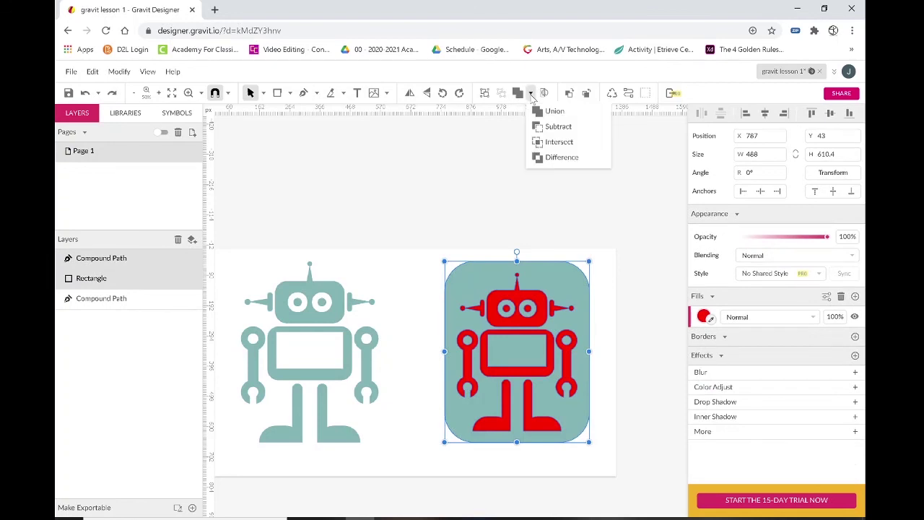
click(556, 126)
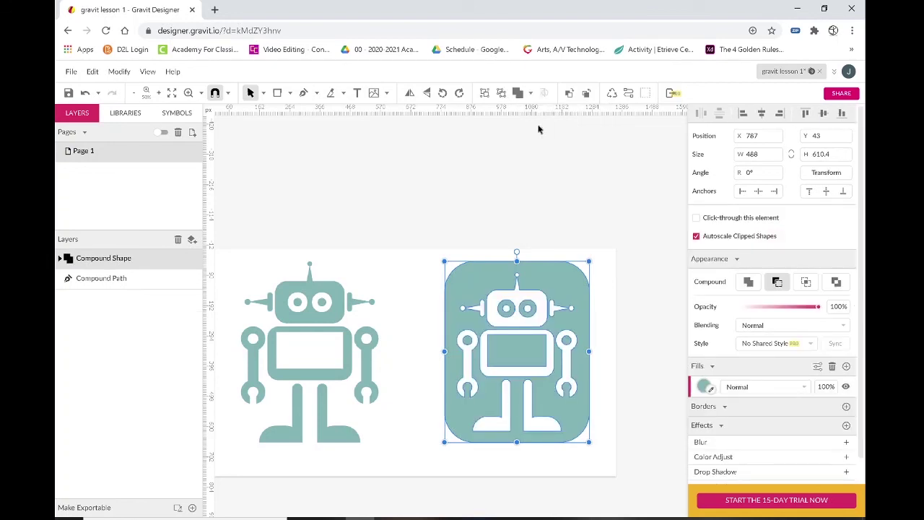
click(625, 354)
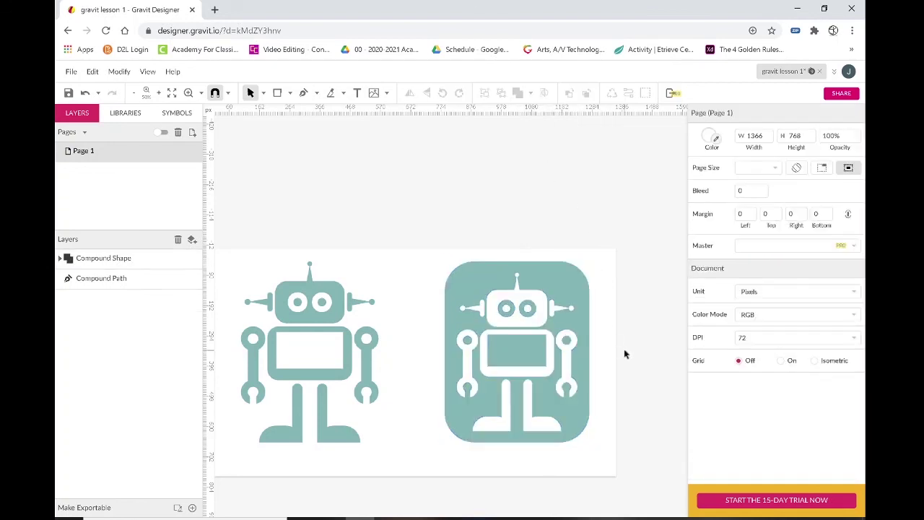
Try moving the cut-out robot shape around the page and undo the moves
drag(578, 426, 621, 360)
drag(517, 357, 471, 416)
key(ctrl+z)
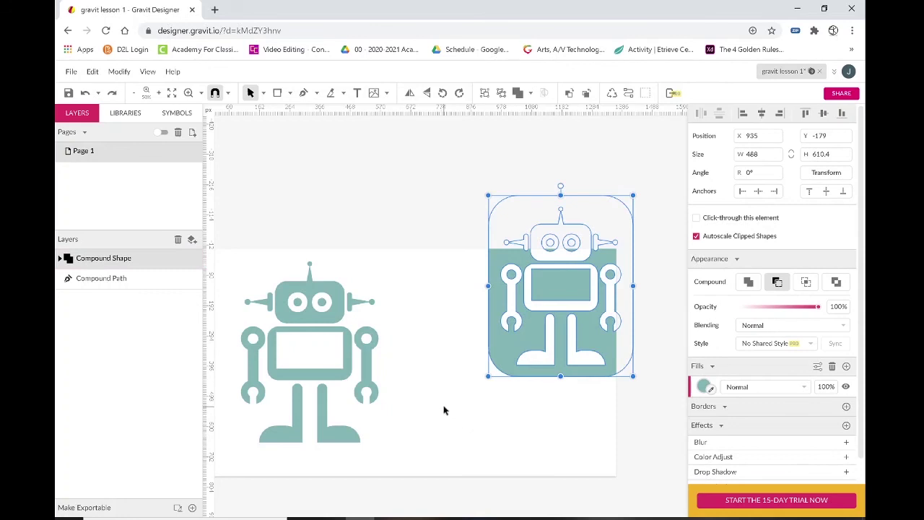
key(ctrl+shift+z)
click(172, 321)
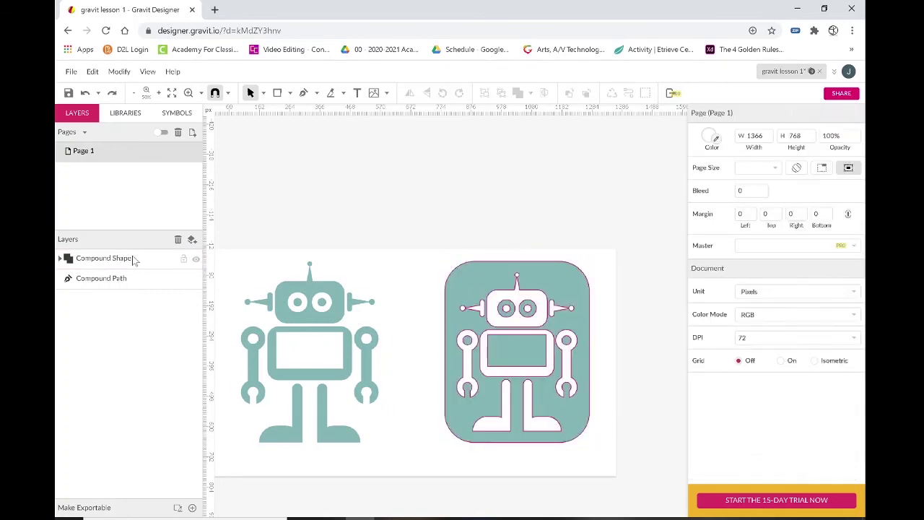
Convert the cut-out robot's compound shape to a path and move it closer to the first robot, to about X 727, Y 65
click(134, 260)
key(ctrl+shift+c)
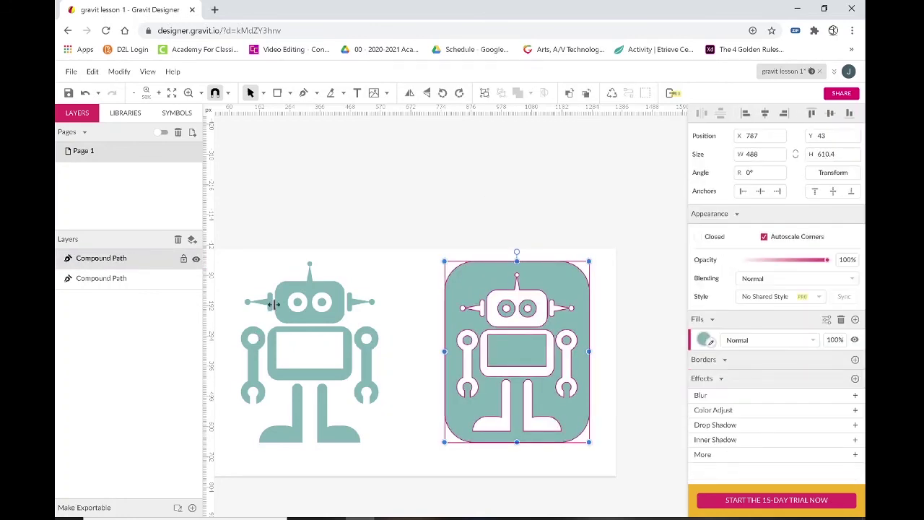
drag(455, 283, 425, 302)
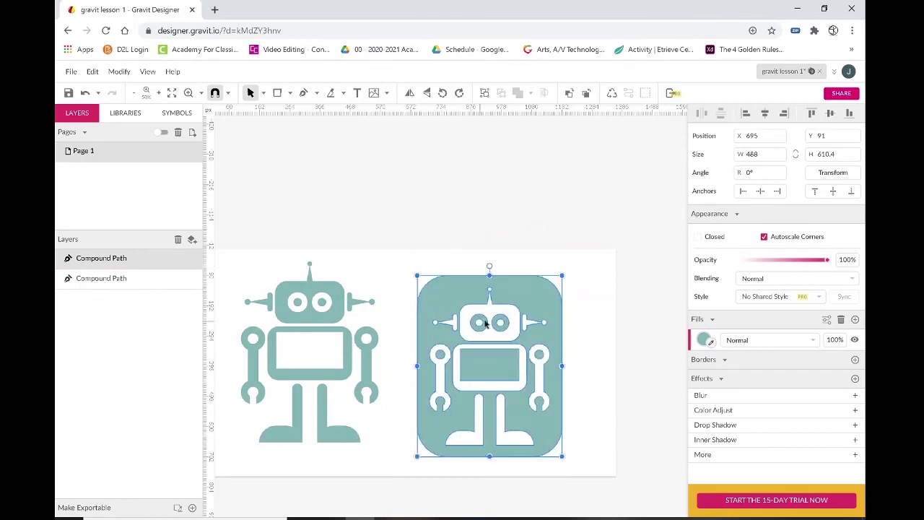
drag(532, 306, 541, 294)
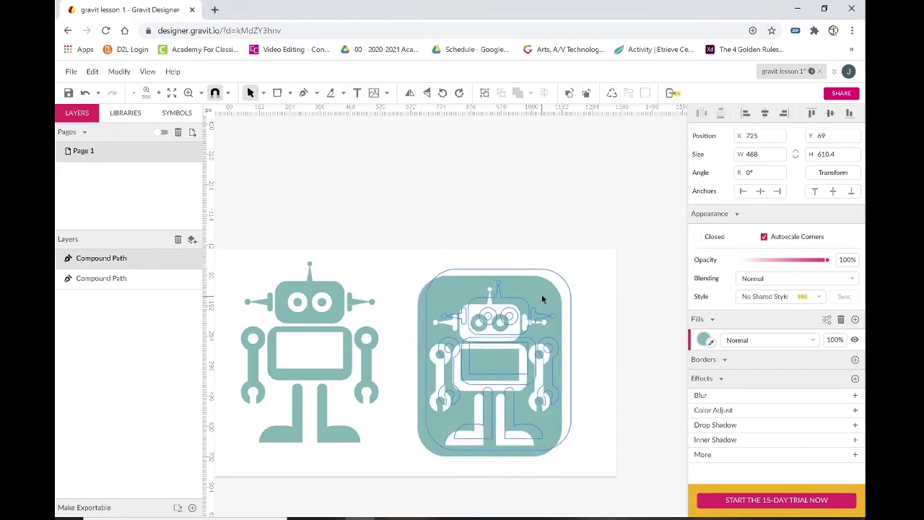
Draw a rectangle about 1420 by 344 px across both robots, fill it with red #FF0000, and send it to the back
click(277, 92)
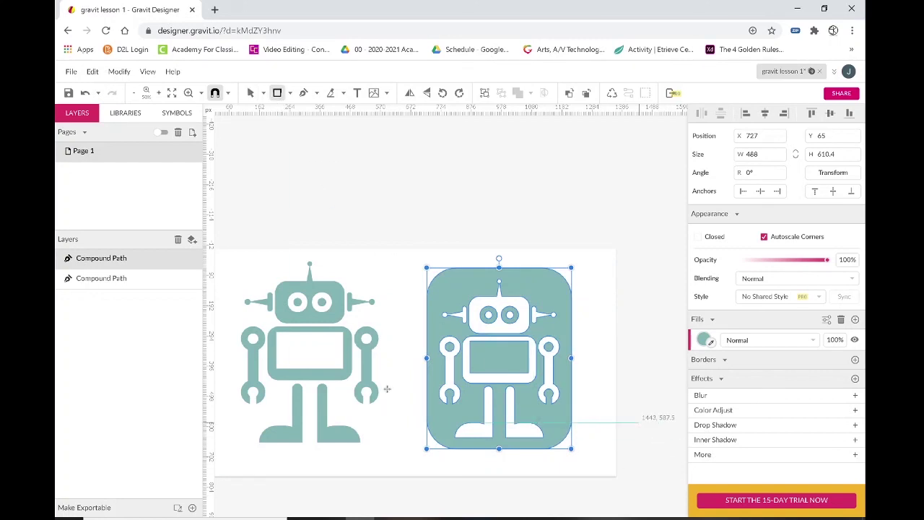
mouse_move(639, 422)
mouse_down()
mouse_move(217, 373)
mouse_move(218, 321)
mouse_up()
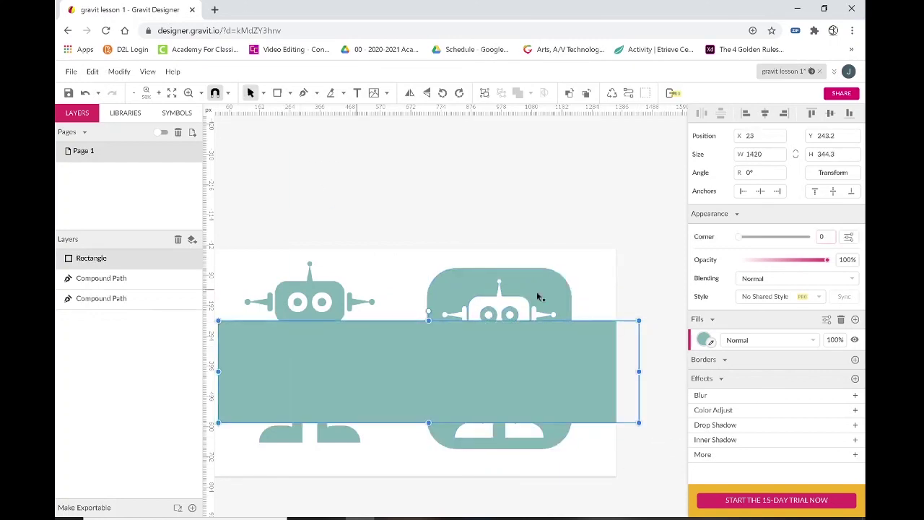
click(704, 340)
click(725, 319)
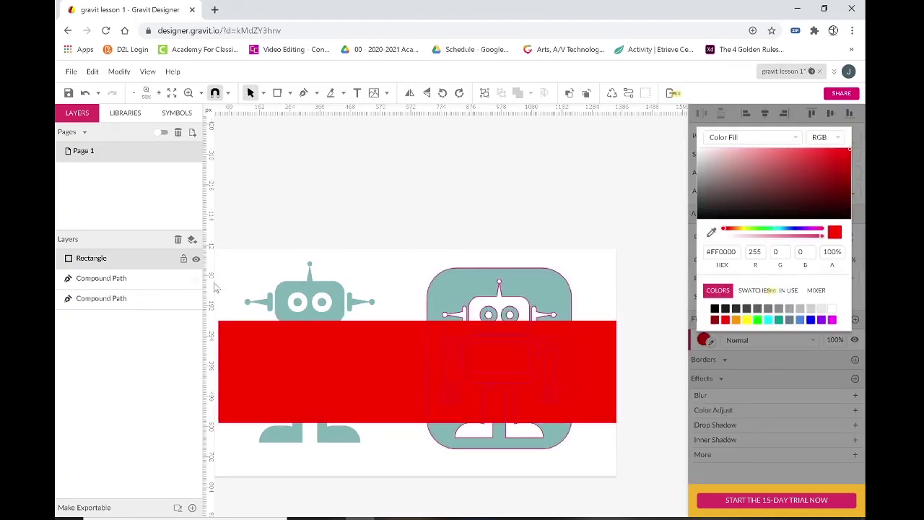
click(371, 349)
key(ctrl+shift+[)
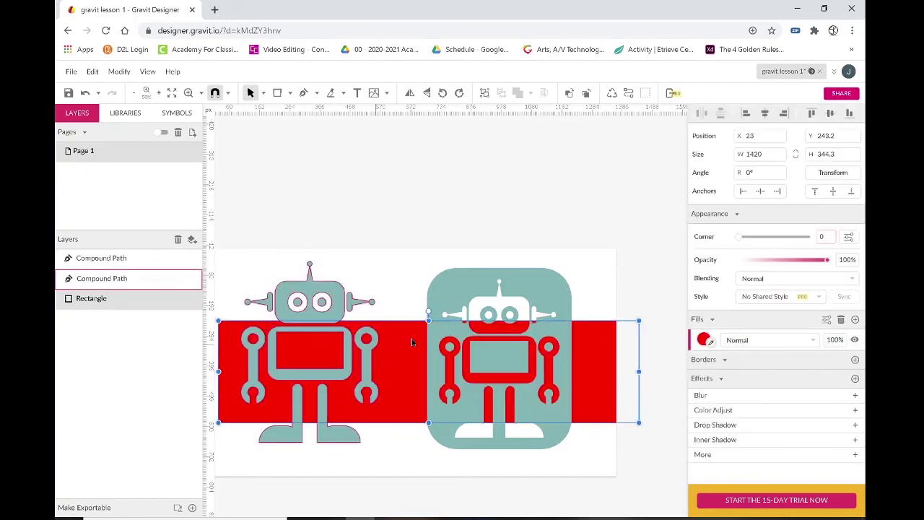
Move the cut-out robot slightly up and toward the first robot, to about Y 43
click(583, 264)
click(557, 292)
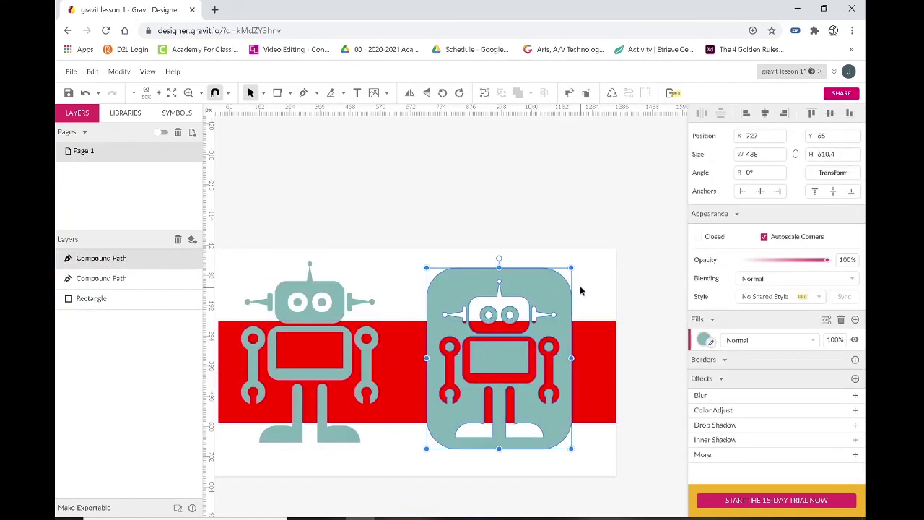
mouse_move(574, 280)
mouse_down()
mouse_move(527, 275)
mouse_move(565, 295)
mouse_move(561, 274)
mouse_move(565, 283)
mouse_up()
Delete the red rectangle behind the robots and select both robot paths
click(604, 387)
key(Delete)
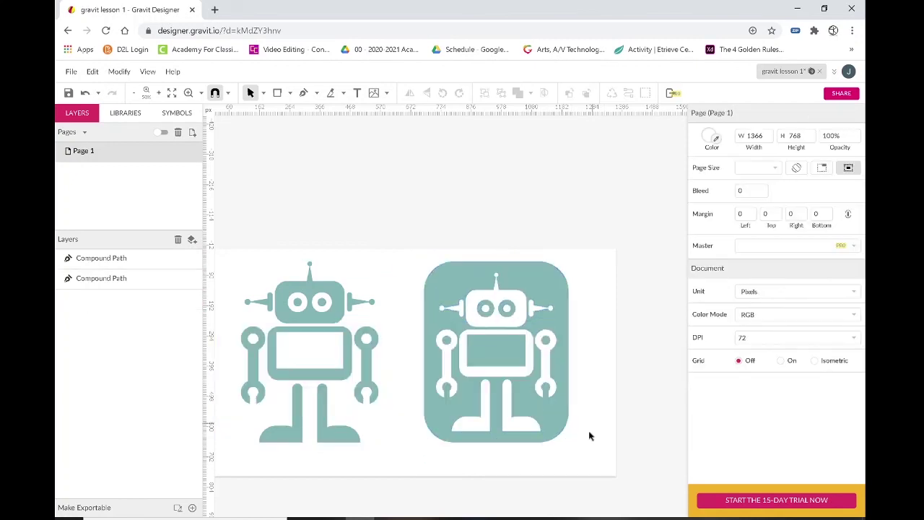
key(ctrl+a)
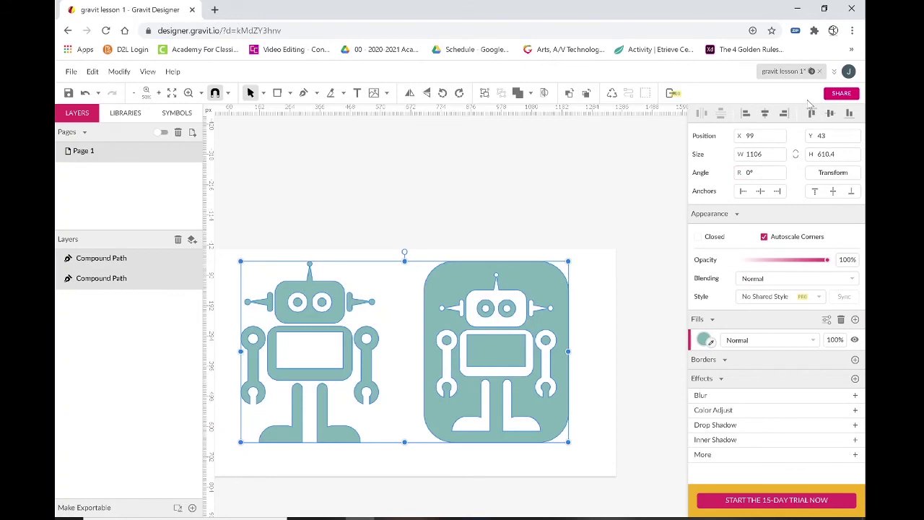